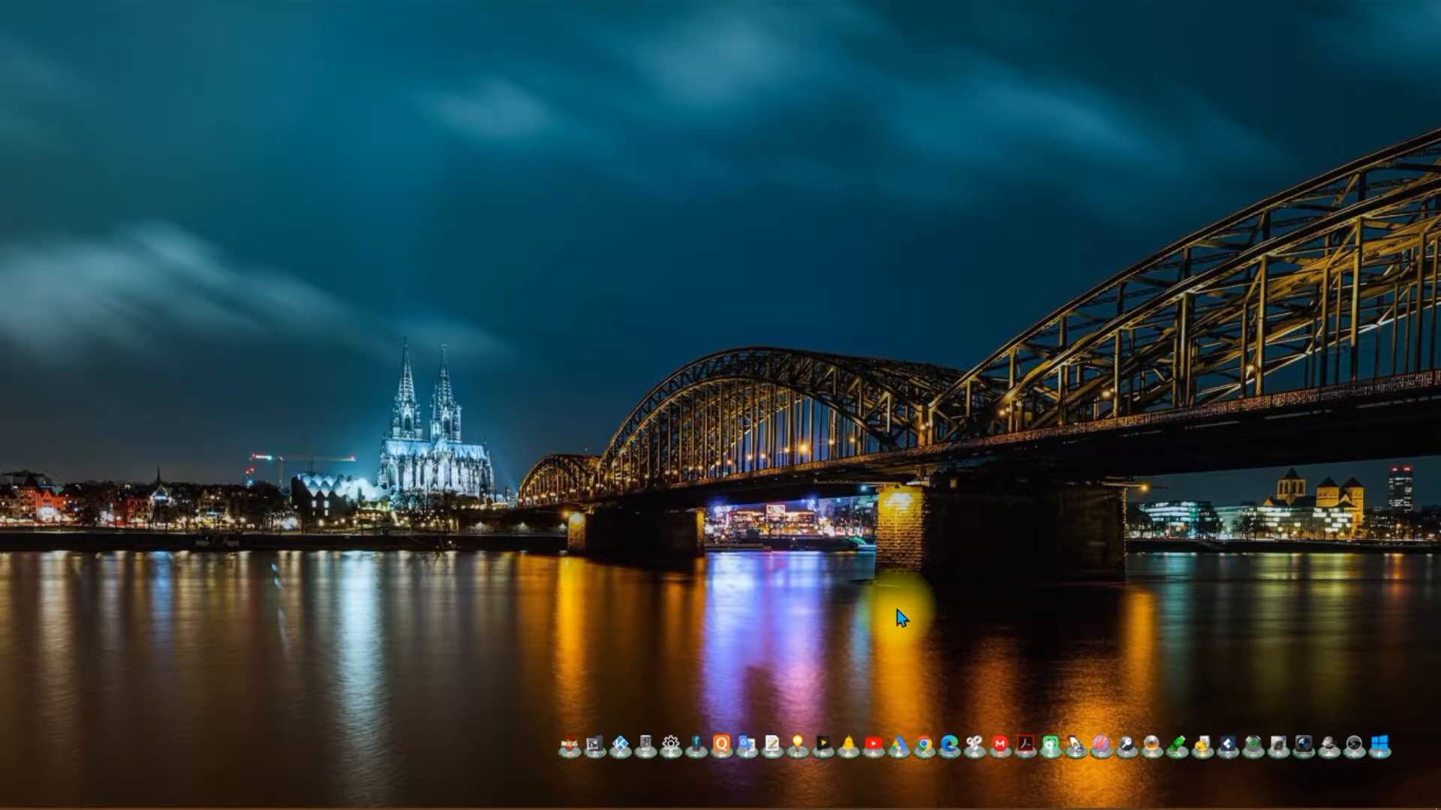
# - Switch to Word and open the Envelopes and Labels dialog from the Mailings tab
pyautogui.hotkey('alt', 'Tab')
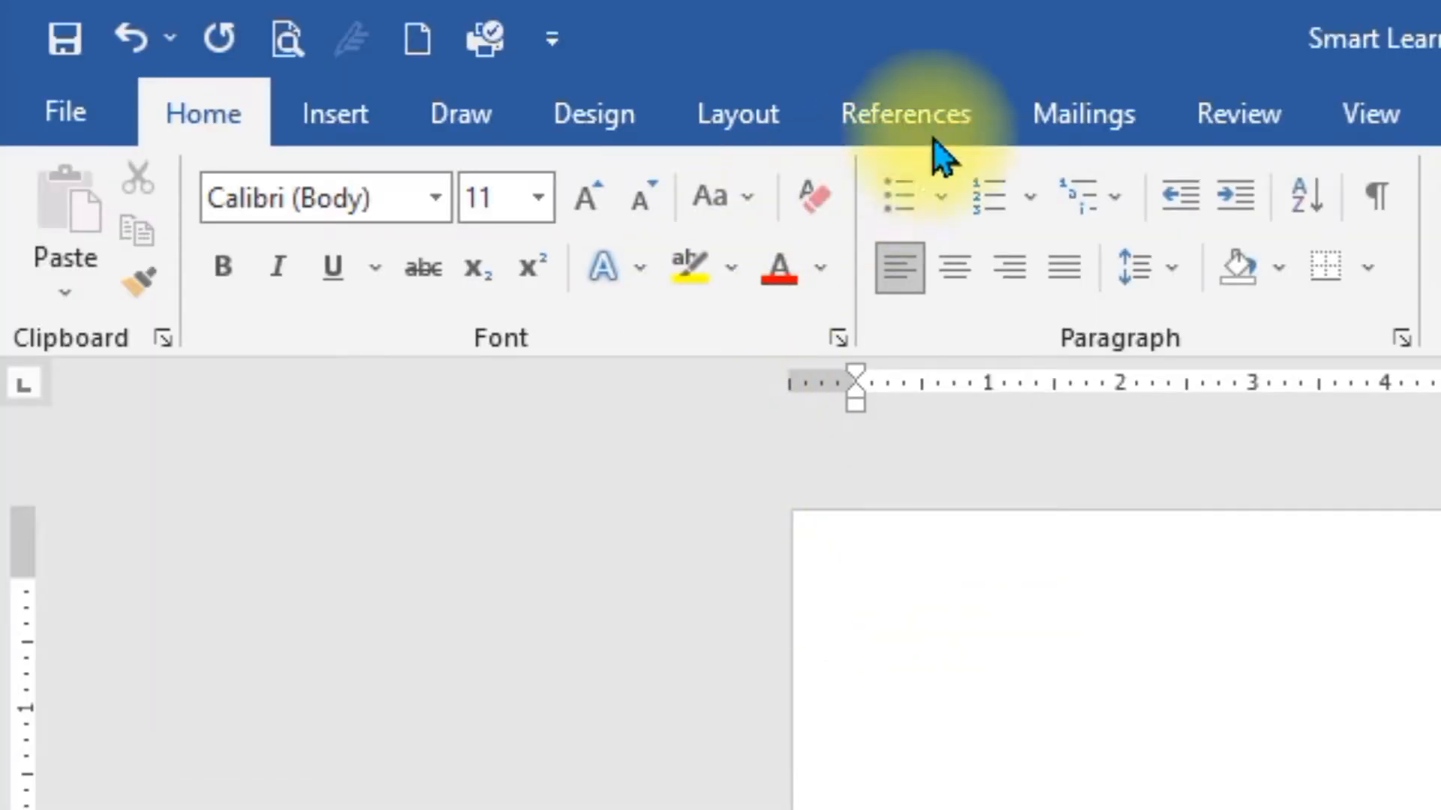
pyautogui.click(1102, 117)
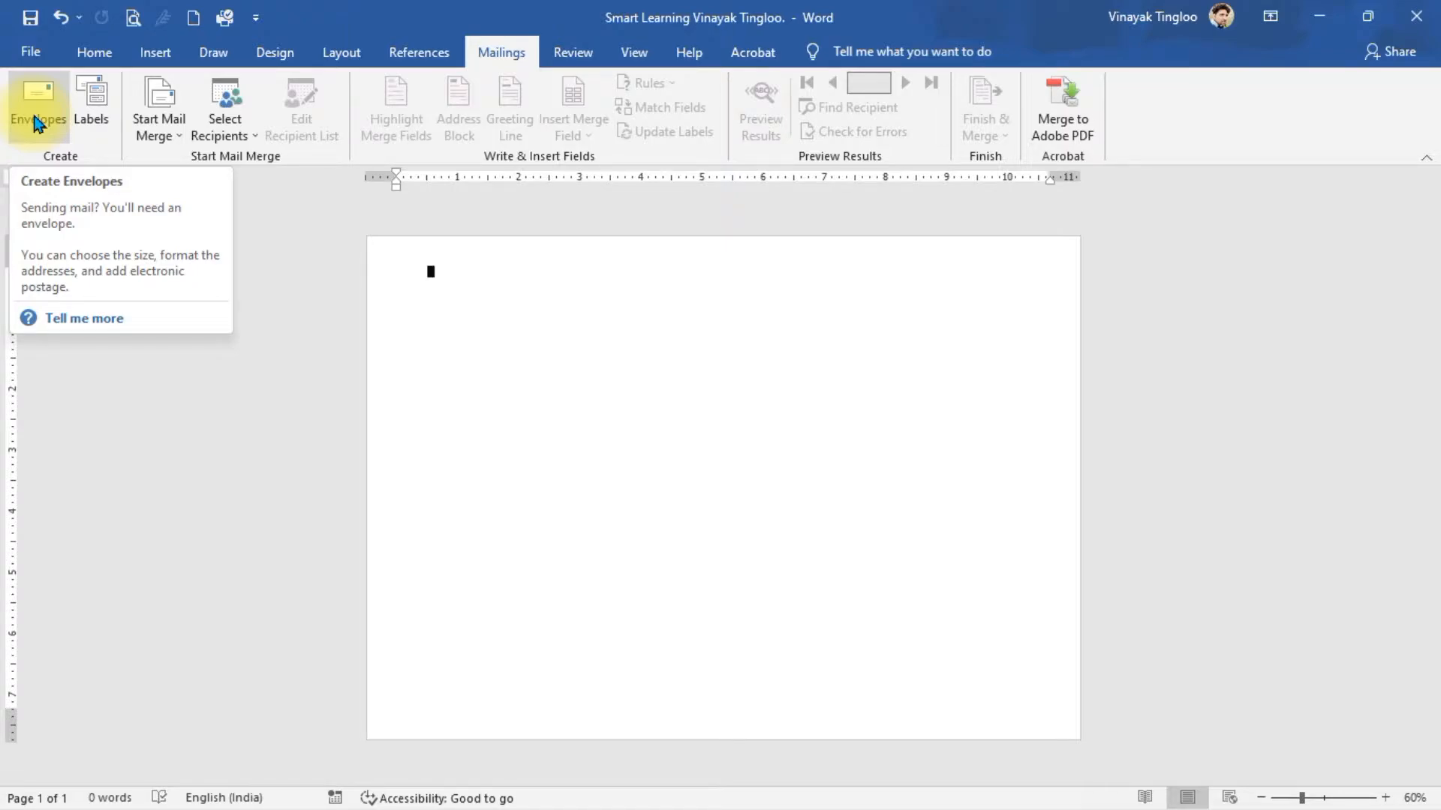
pyautogui.click(35, 122)
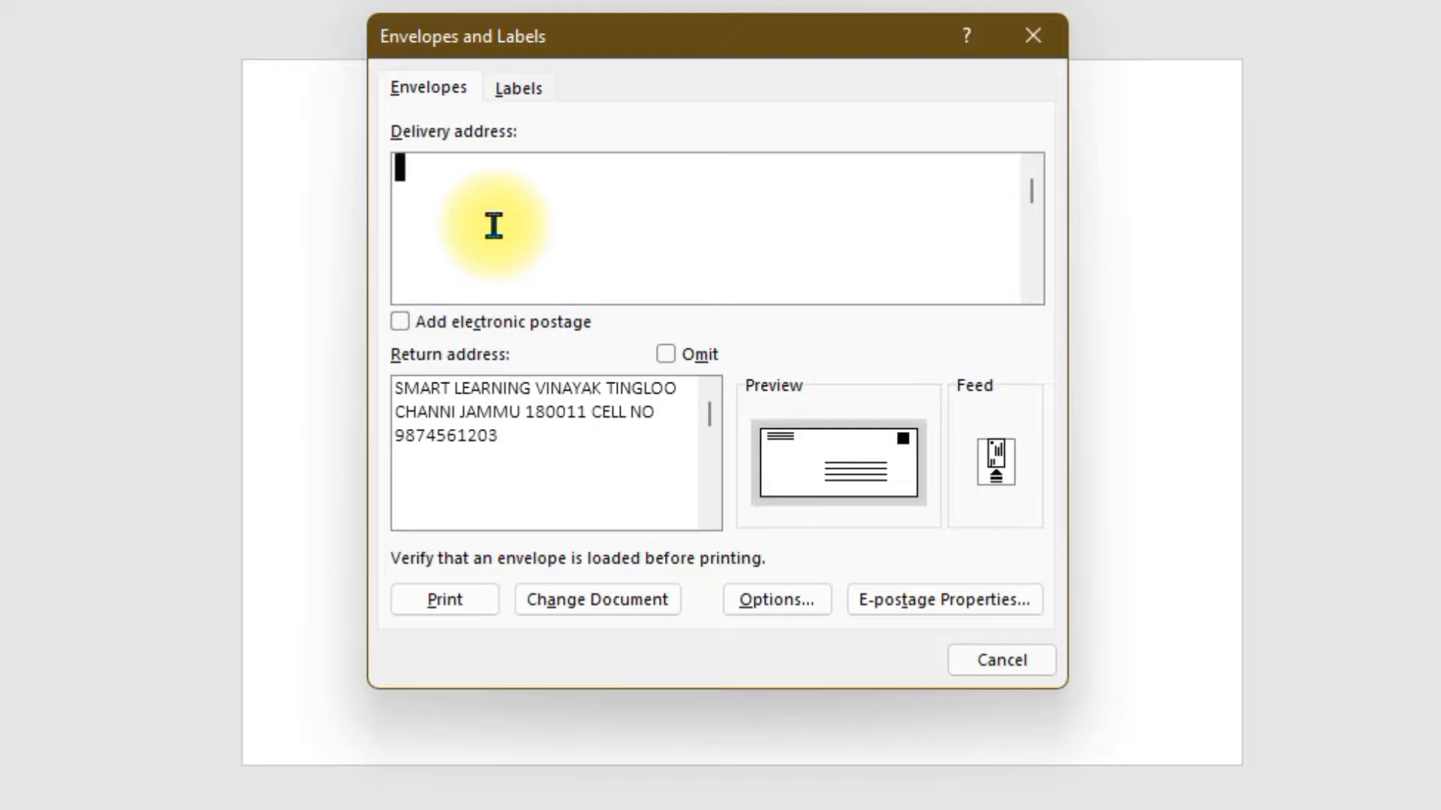
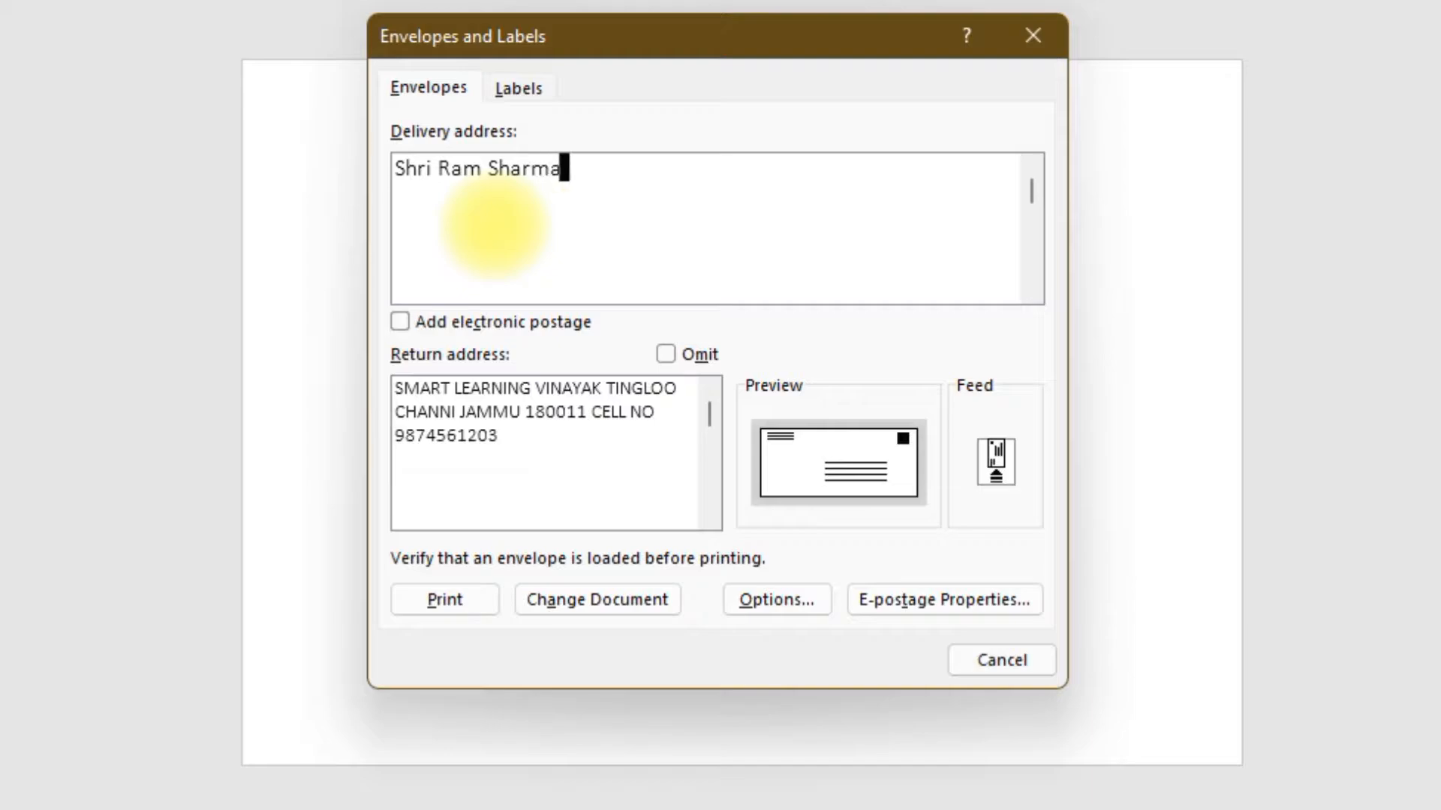
# - Type the recipient's name, parentage, residence, pin code, region and cell number as six delivery address lines
pyautogui.press('Return')
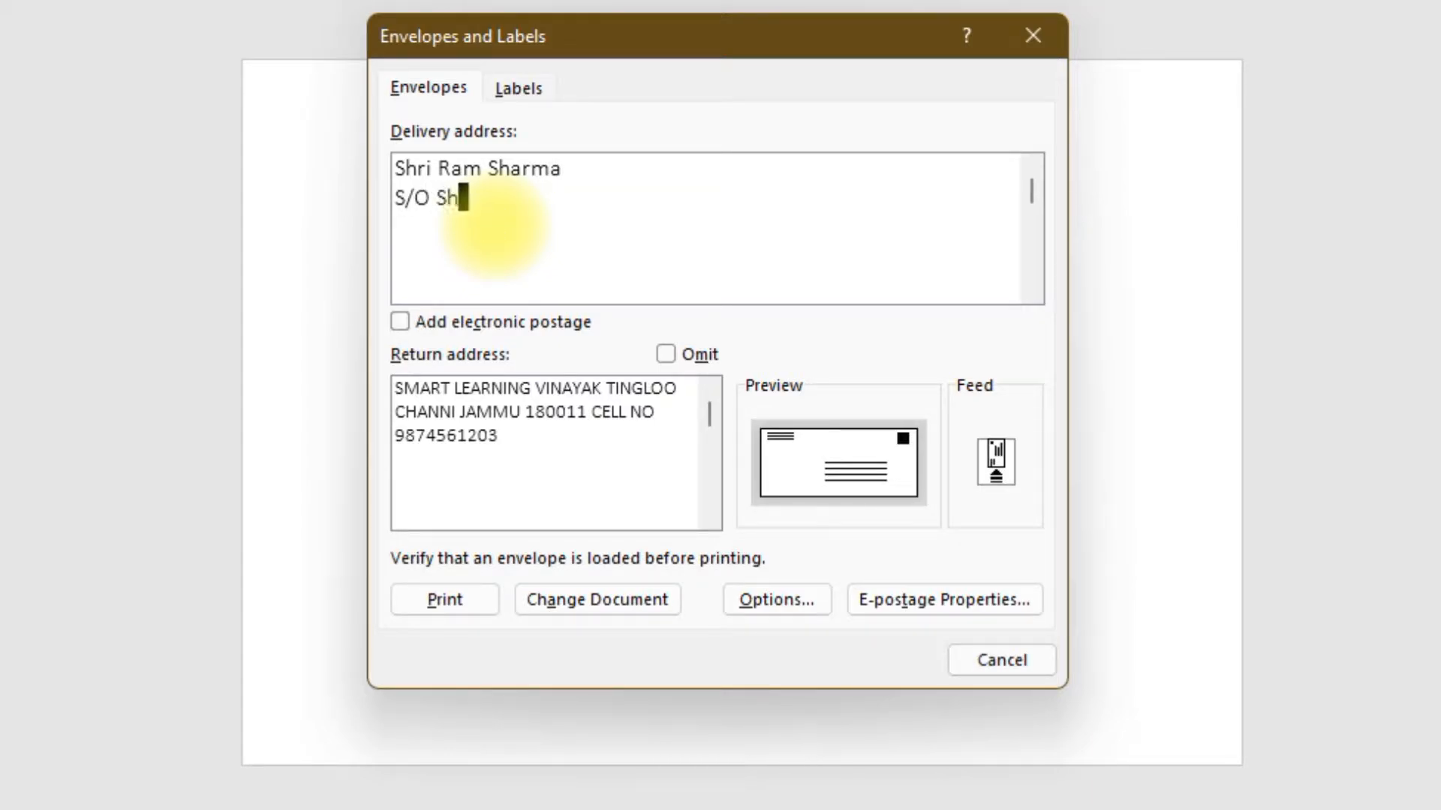
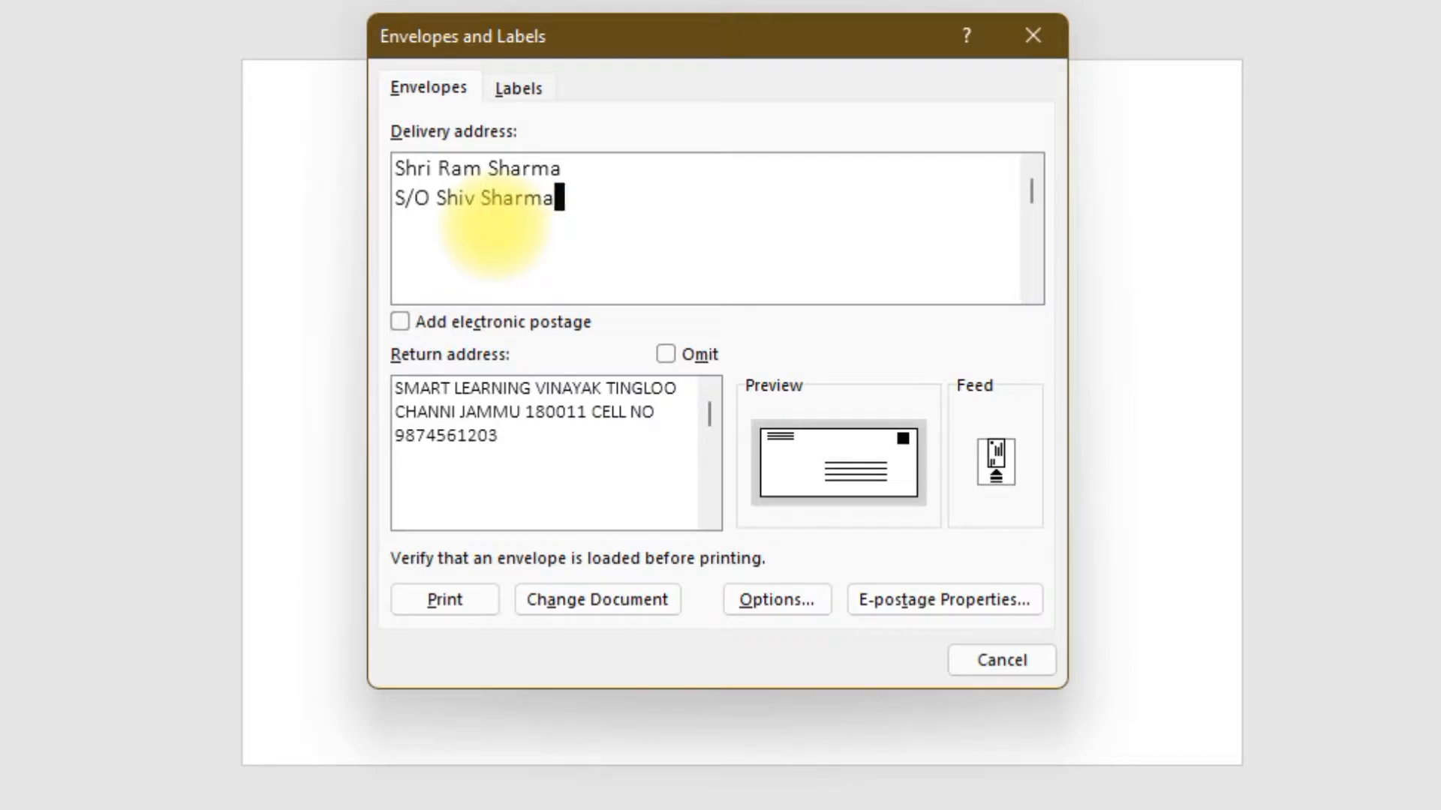
pyautogui.press('Return')
pyautogui.write('R/O Kat')
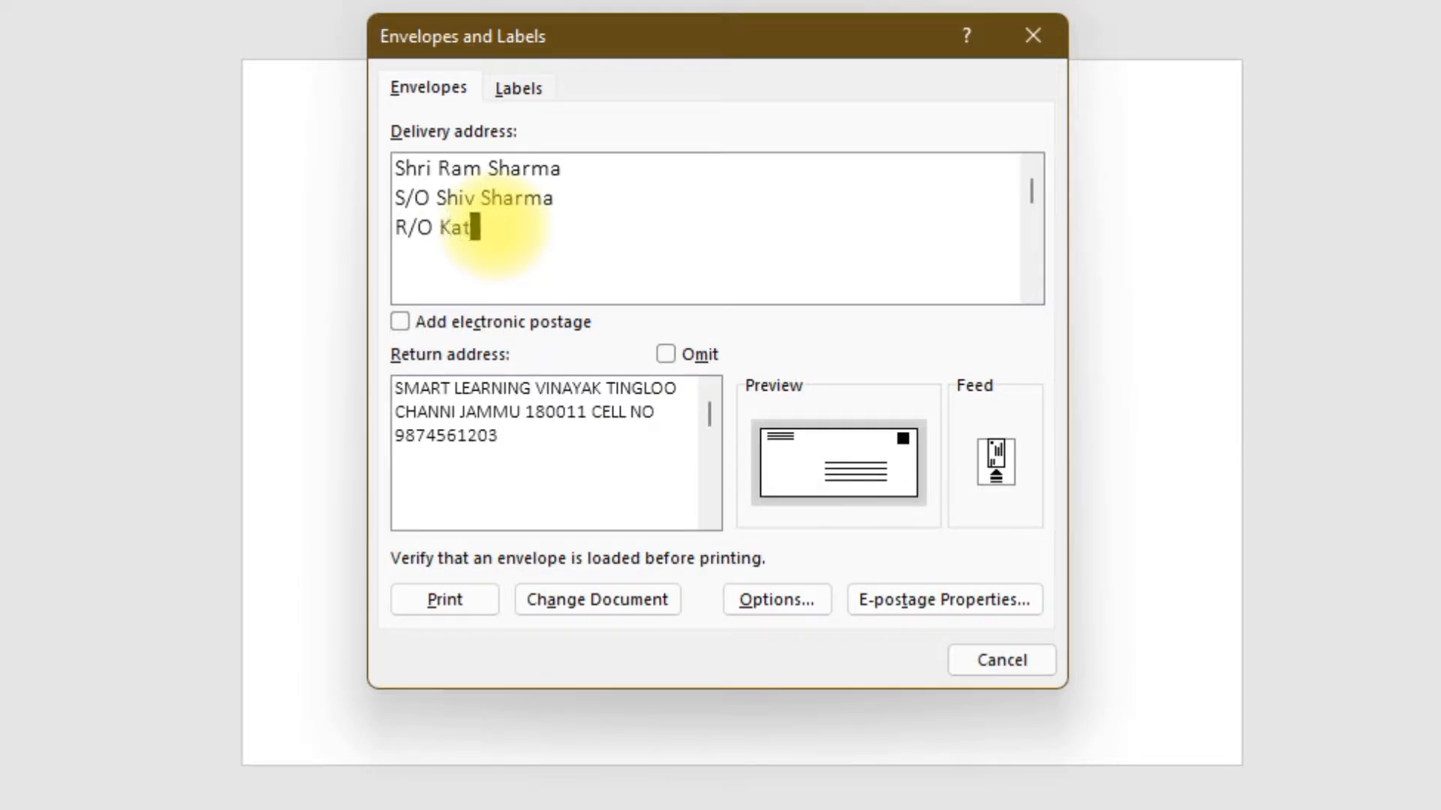
pyautogui.write('ra Reasi')
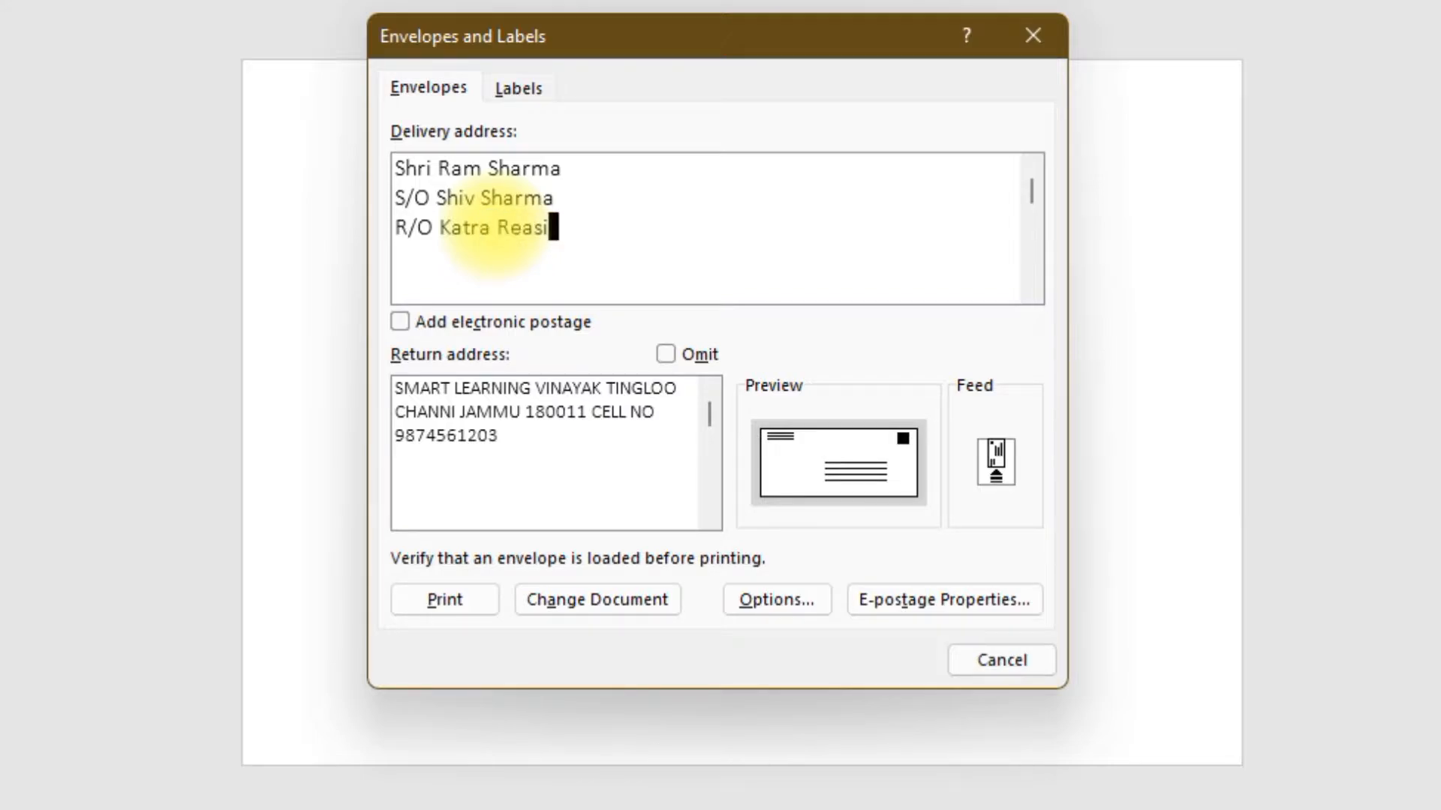
pyautogui.press('Return')
pyautogui.write('Pin')
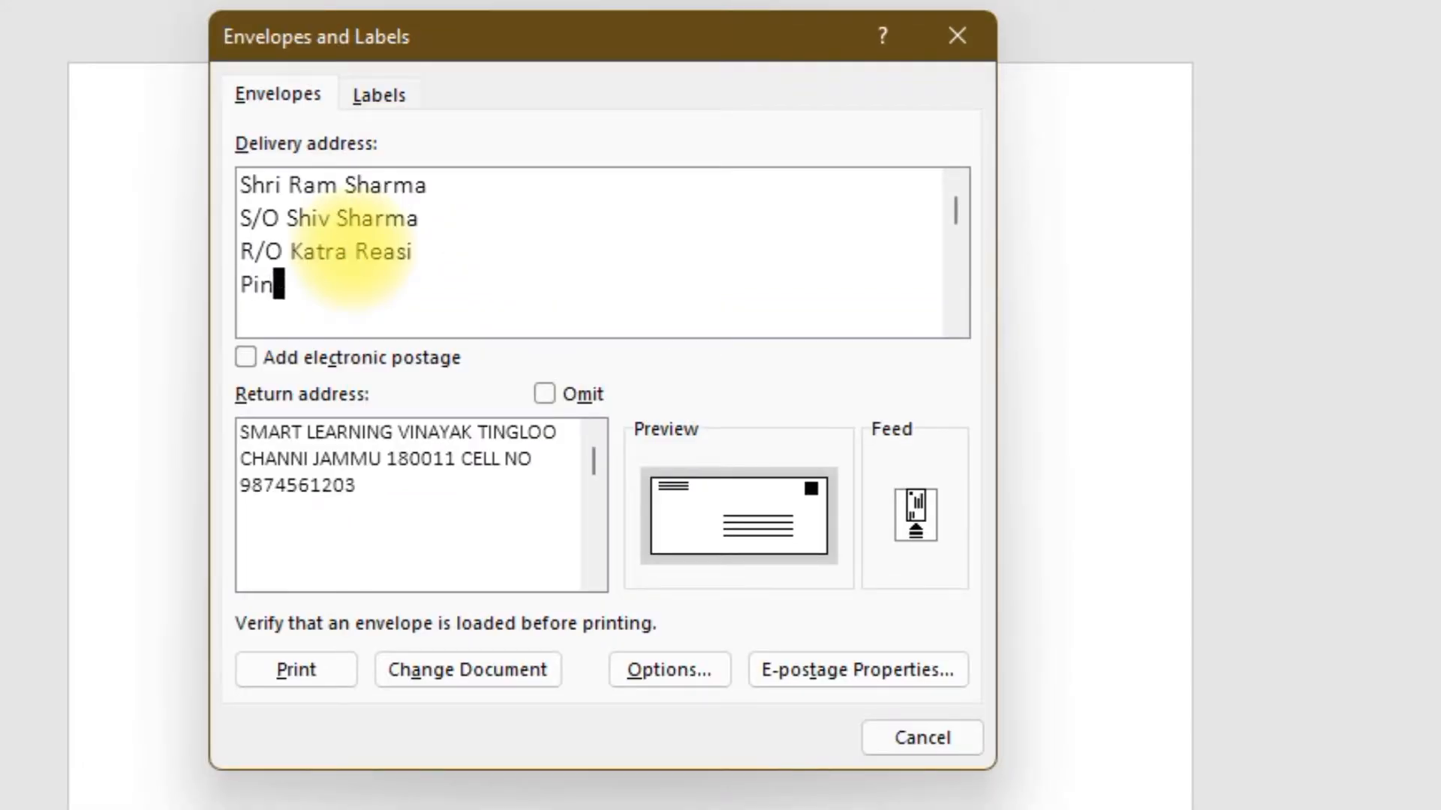
pyautogui.write(' Code ')
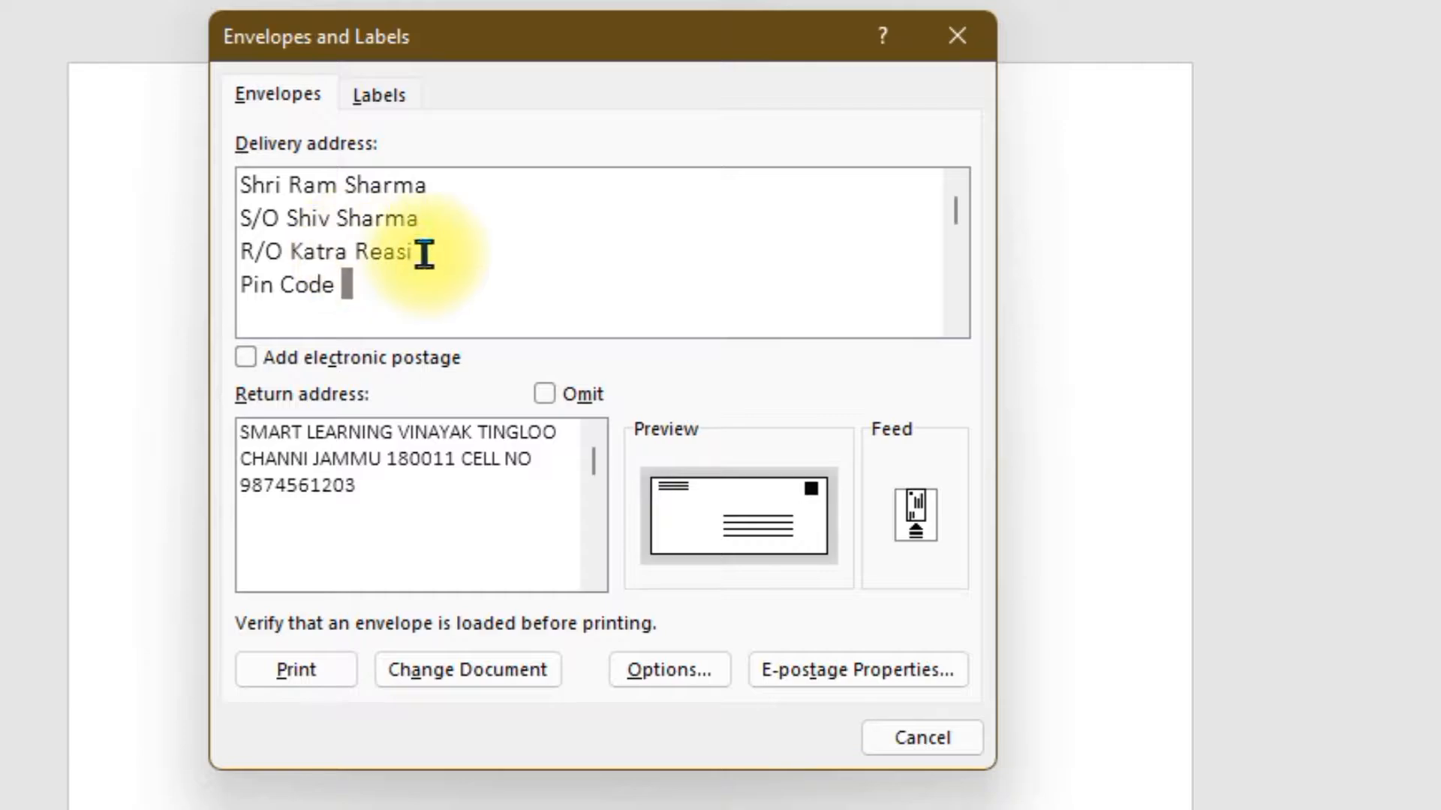
pyautogui.write('180001')
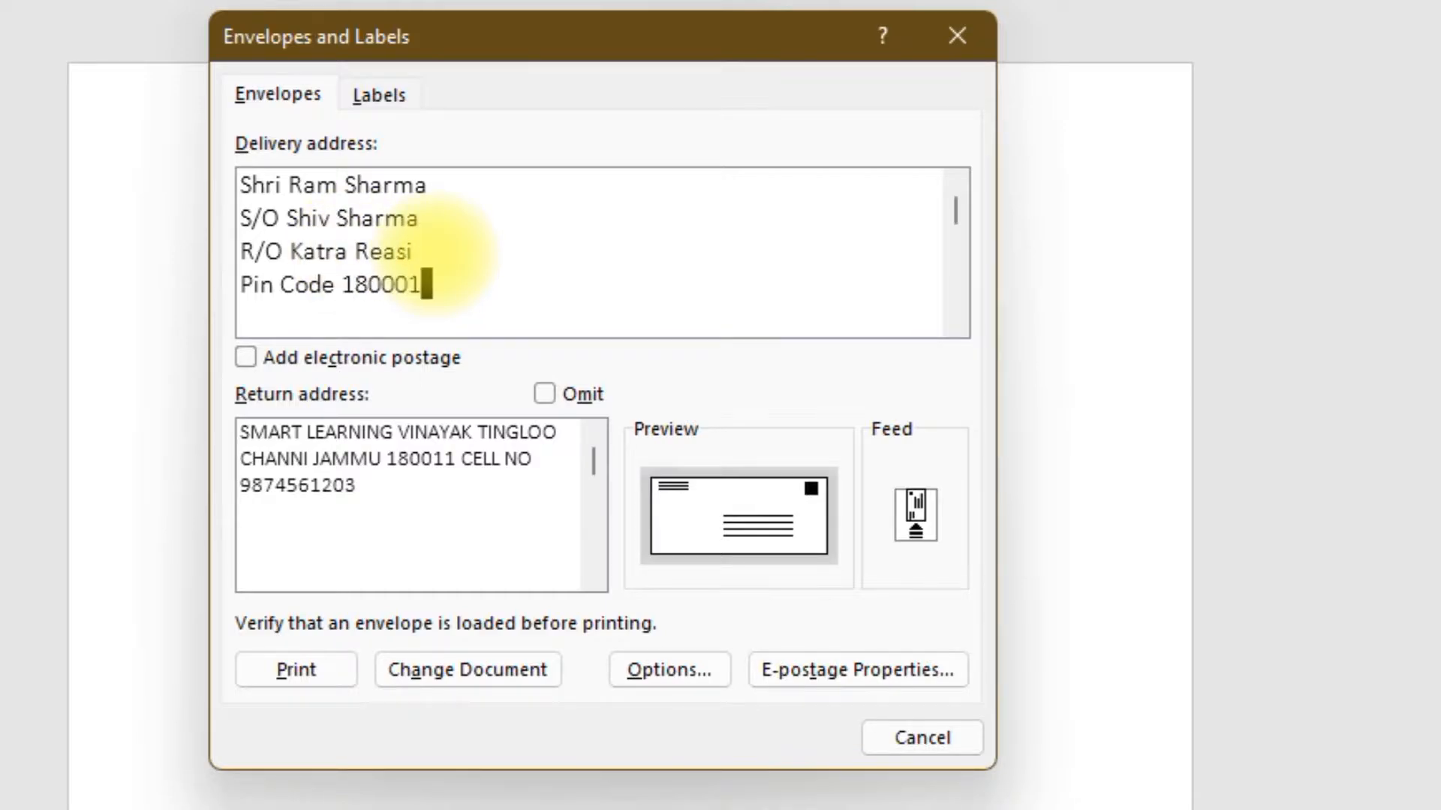
pyautogui.press('Return')
pyautogui.write('J&K UT')
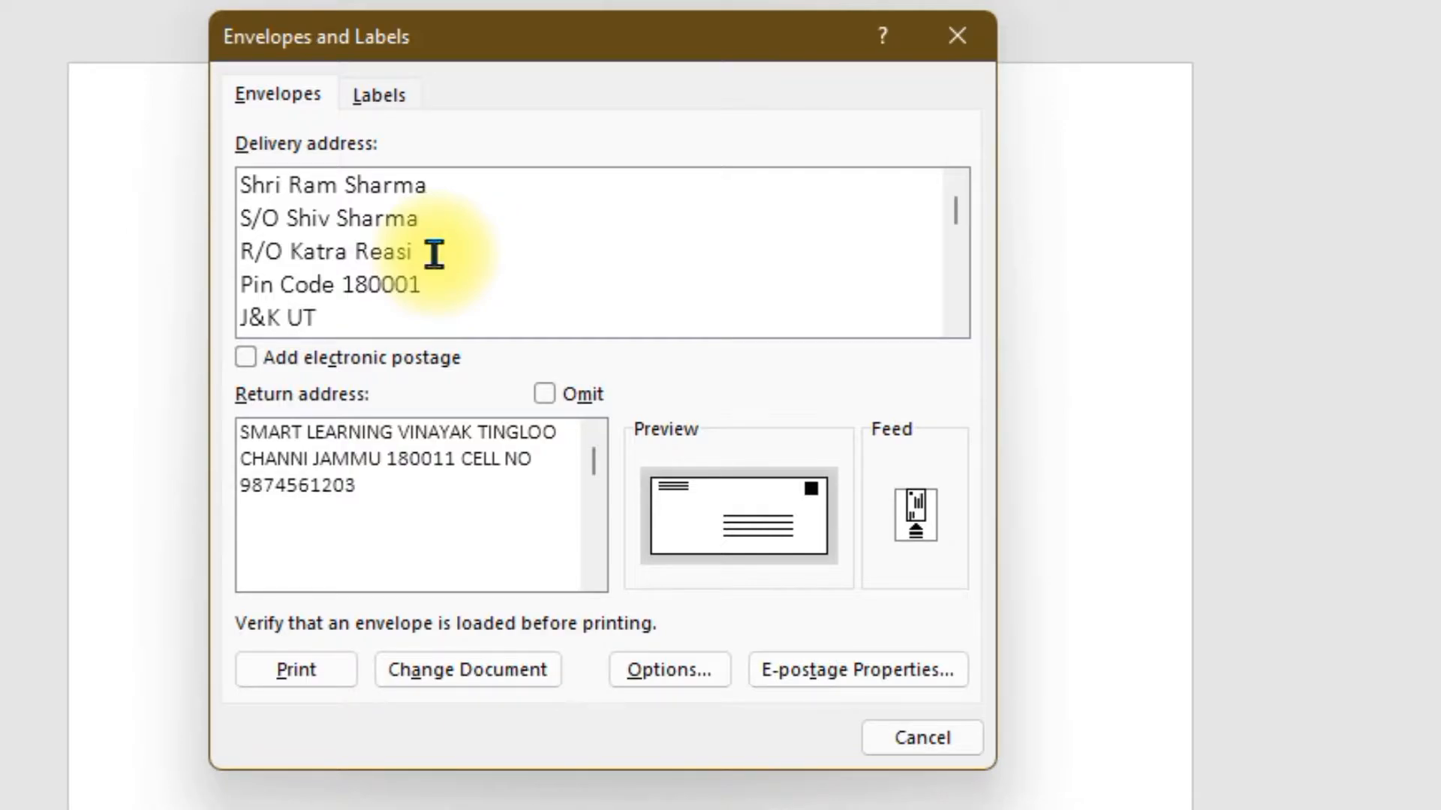
pyautogui.press('Return')
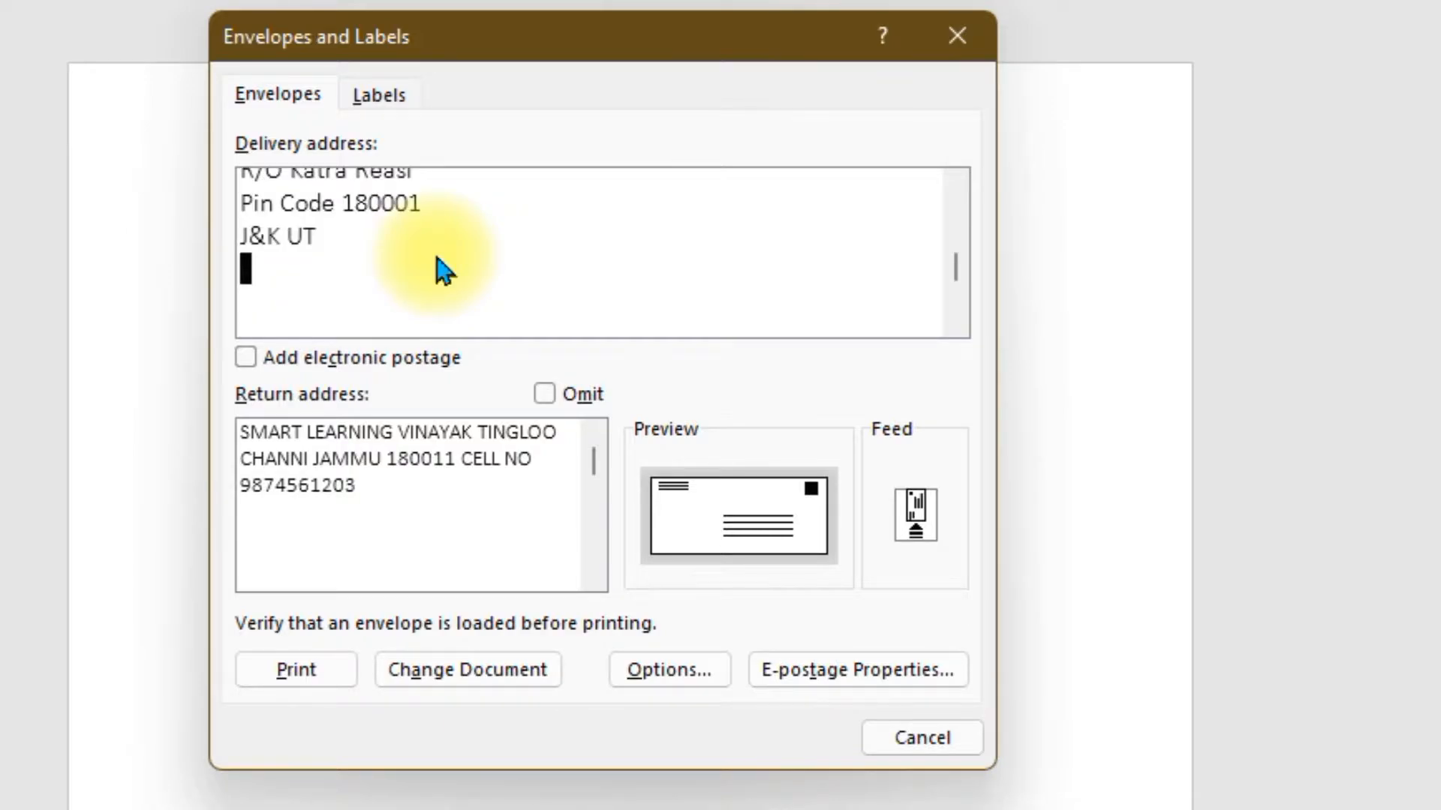
pyautogui.write('Cell ')
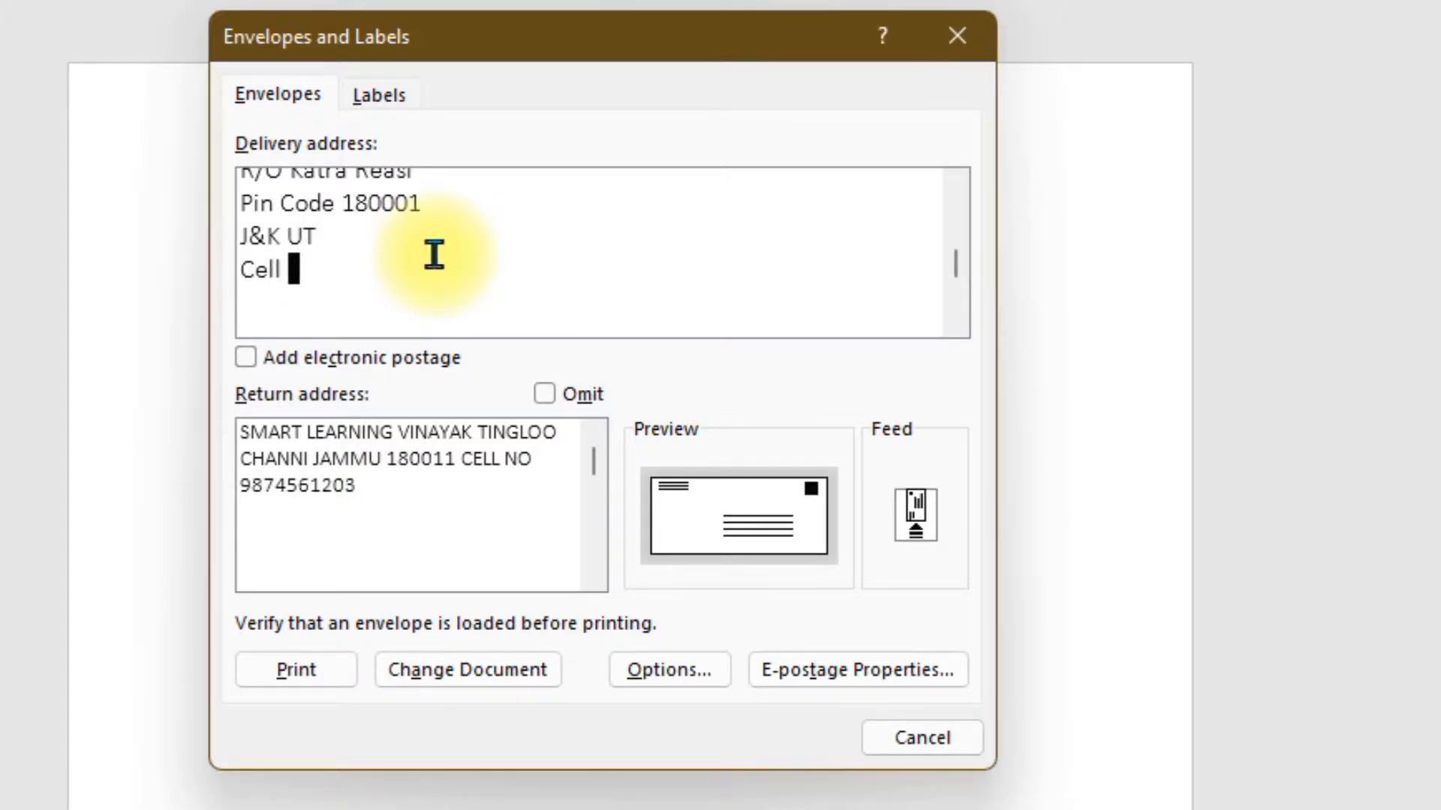
pyautogui.write('No. ')
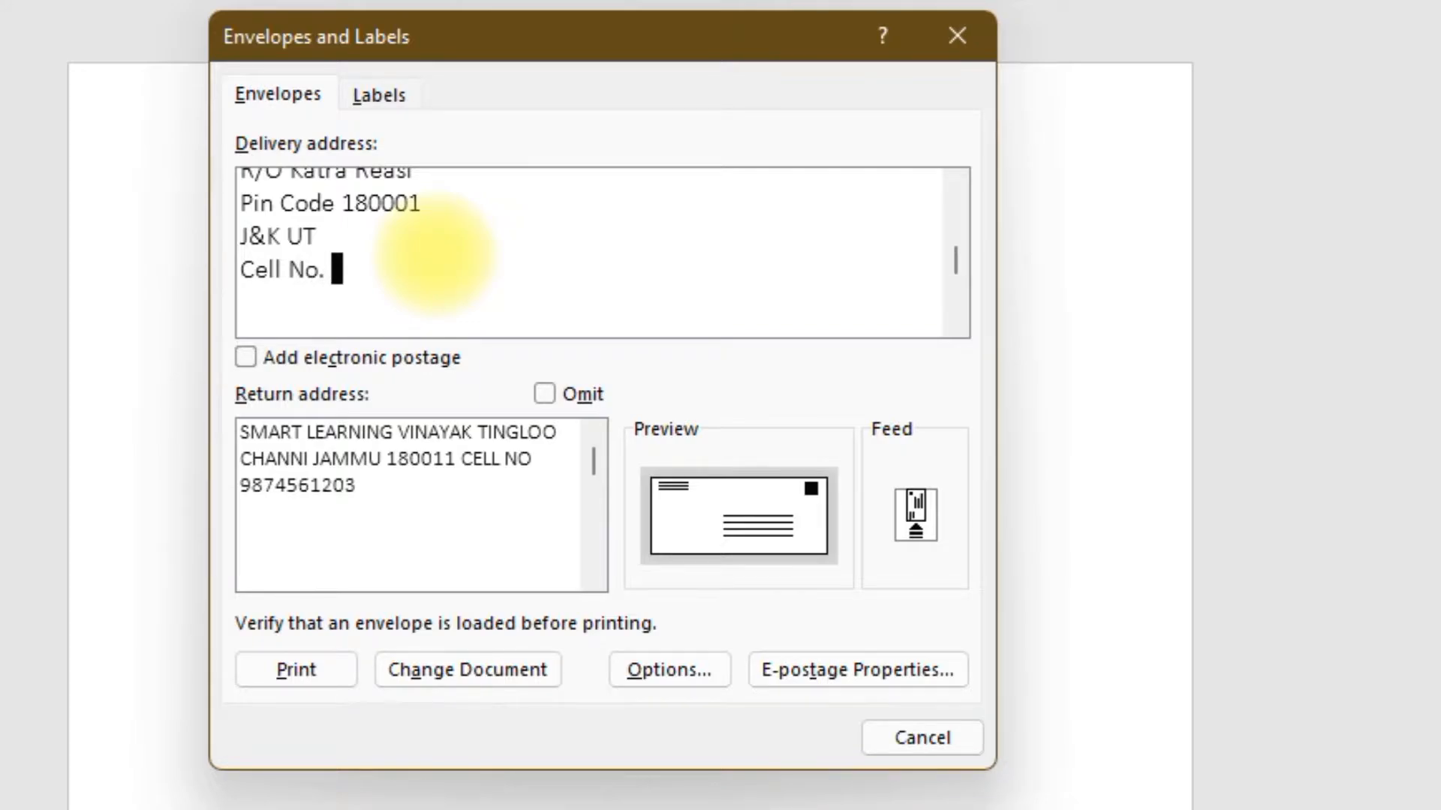
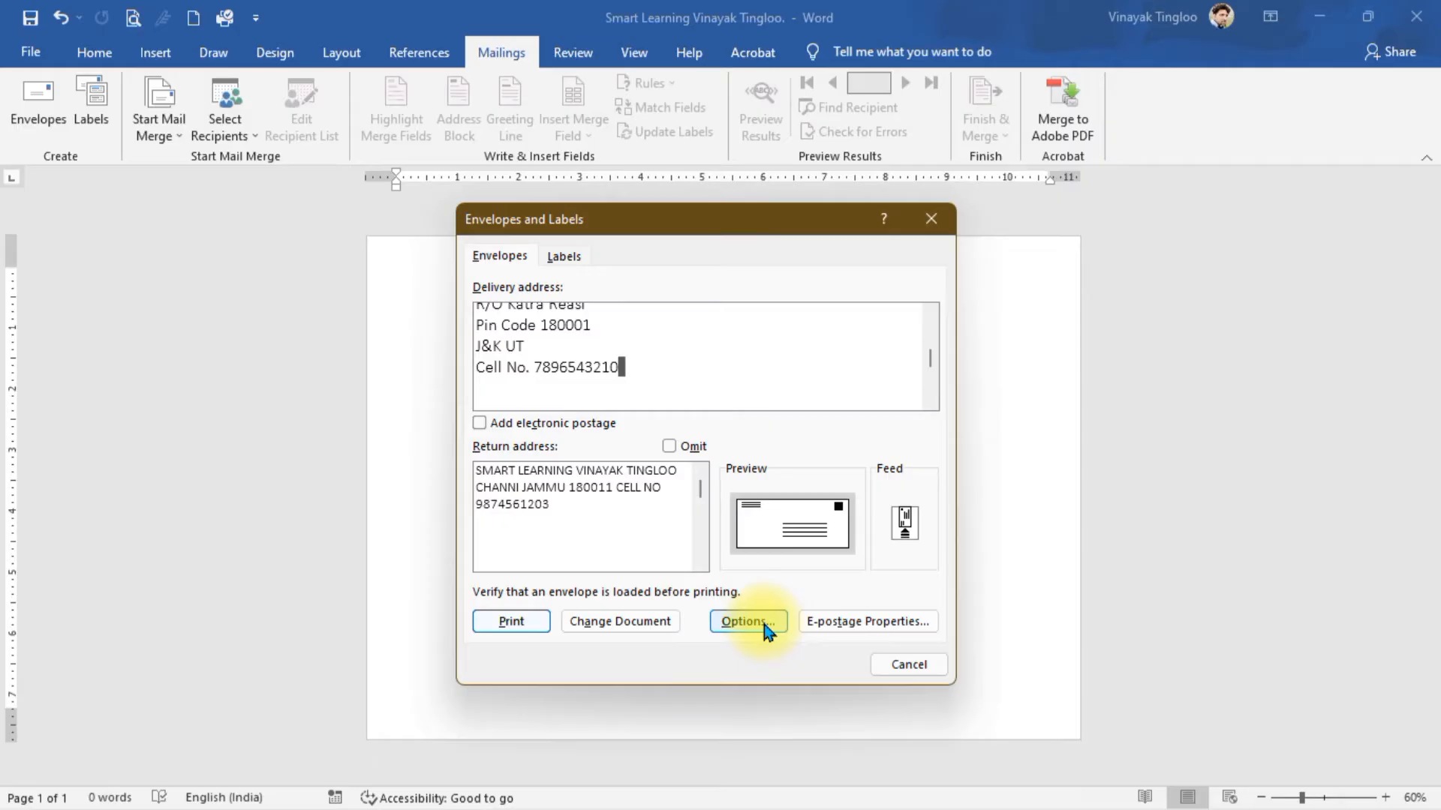
# - In Envelope Options, set the envelope size to Size 10 (4 1/8 x 9 1/2 in)
pyautogui.click(345, 754)
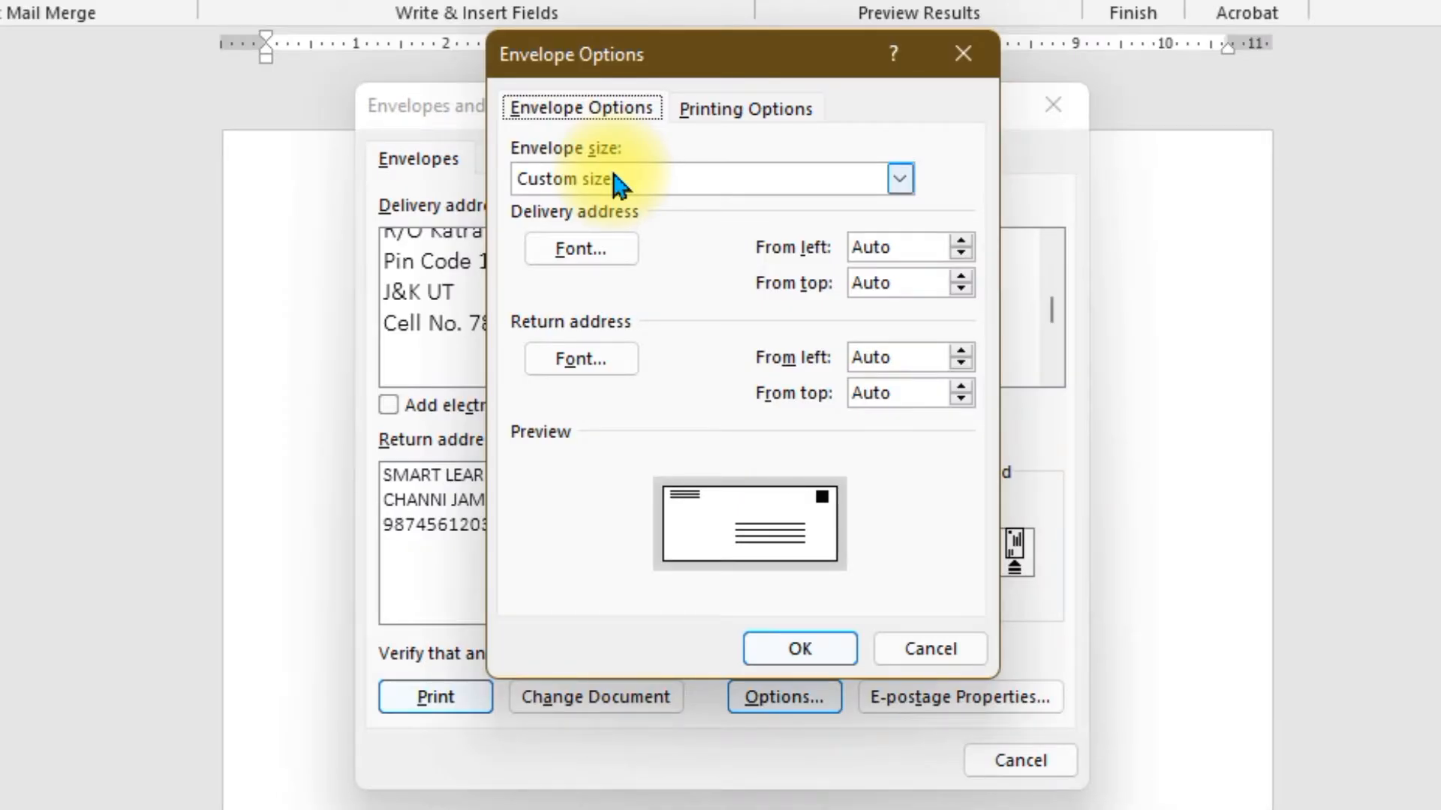
pyautogui.click(901, 180)
pyautogui.scroll(1, 739, 308)
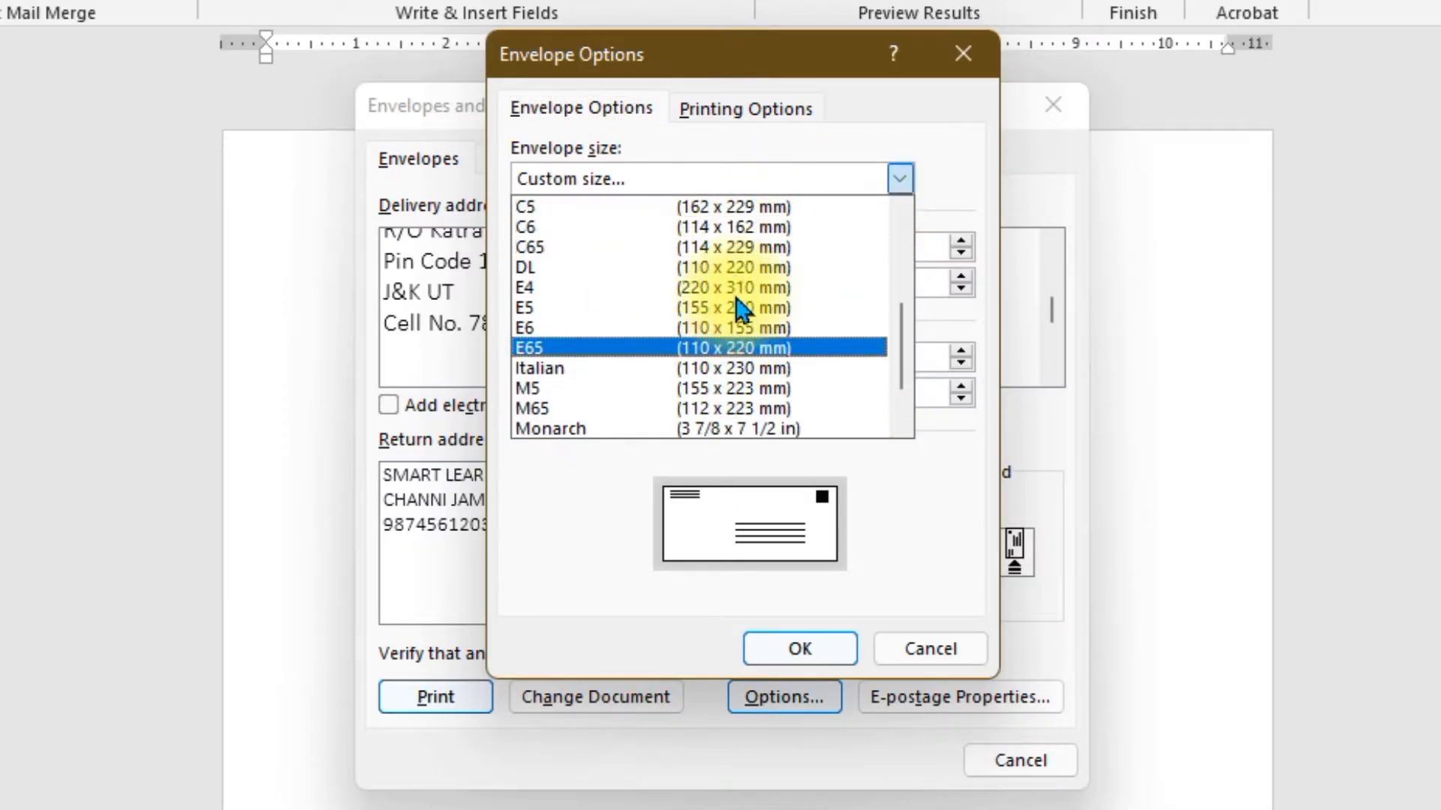
pyautogui.scroll(4, 739, 307)
pyautogui.scroll(-5, 754, 289)
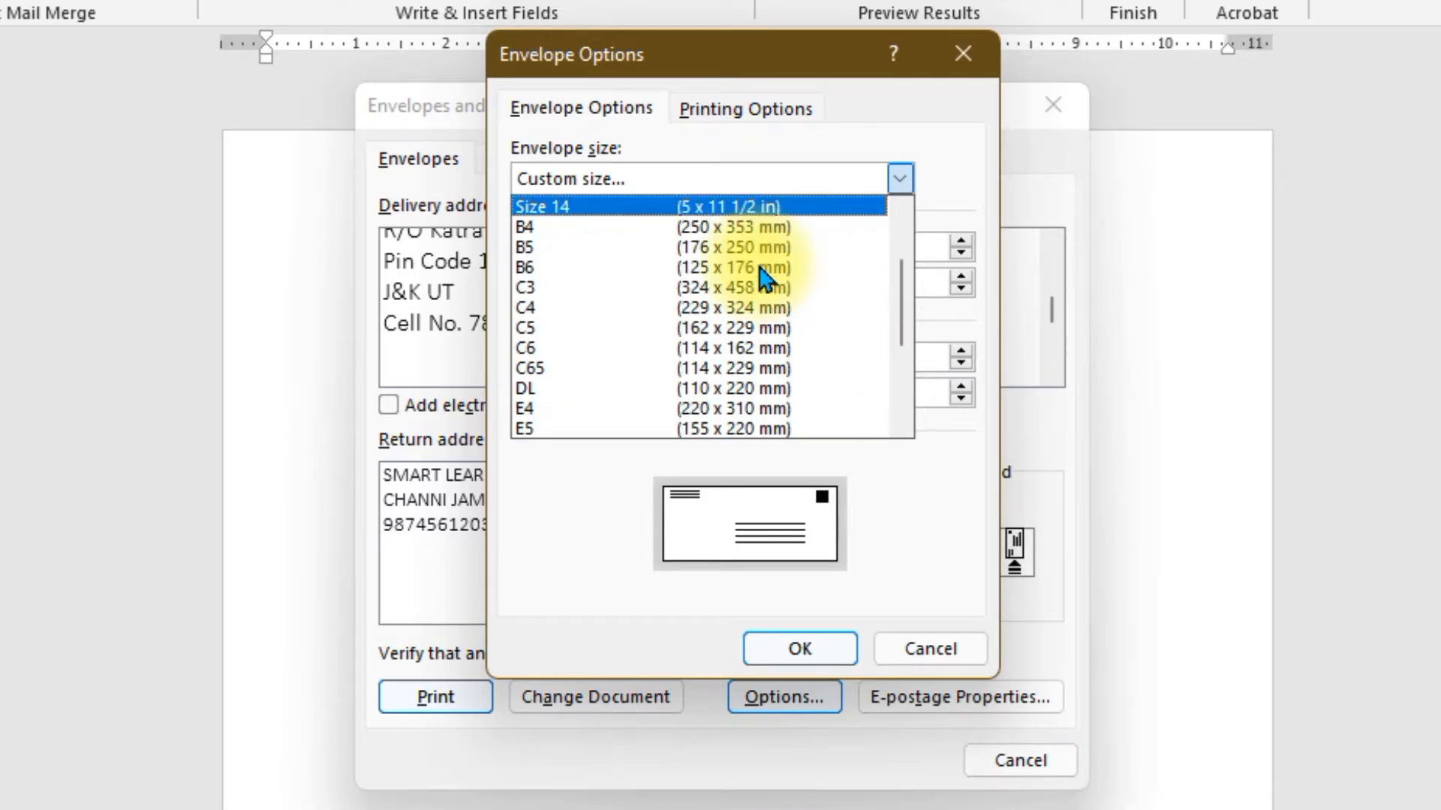
pyautogui.scroll(5, 754, 274)
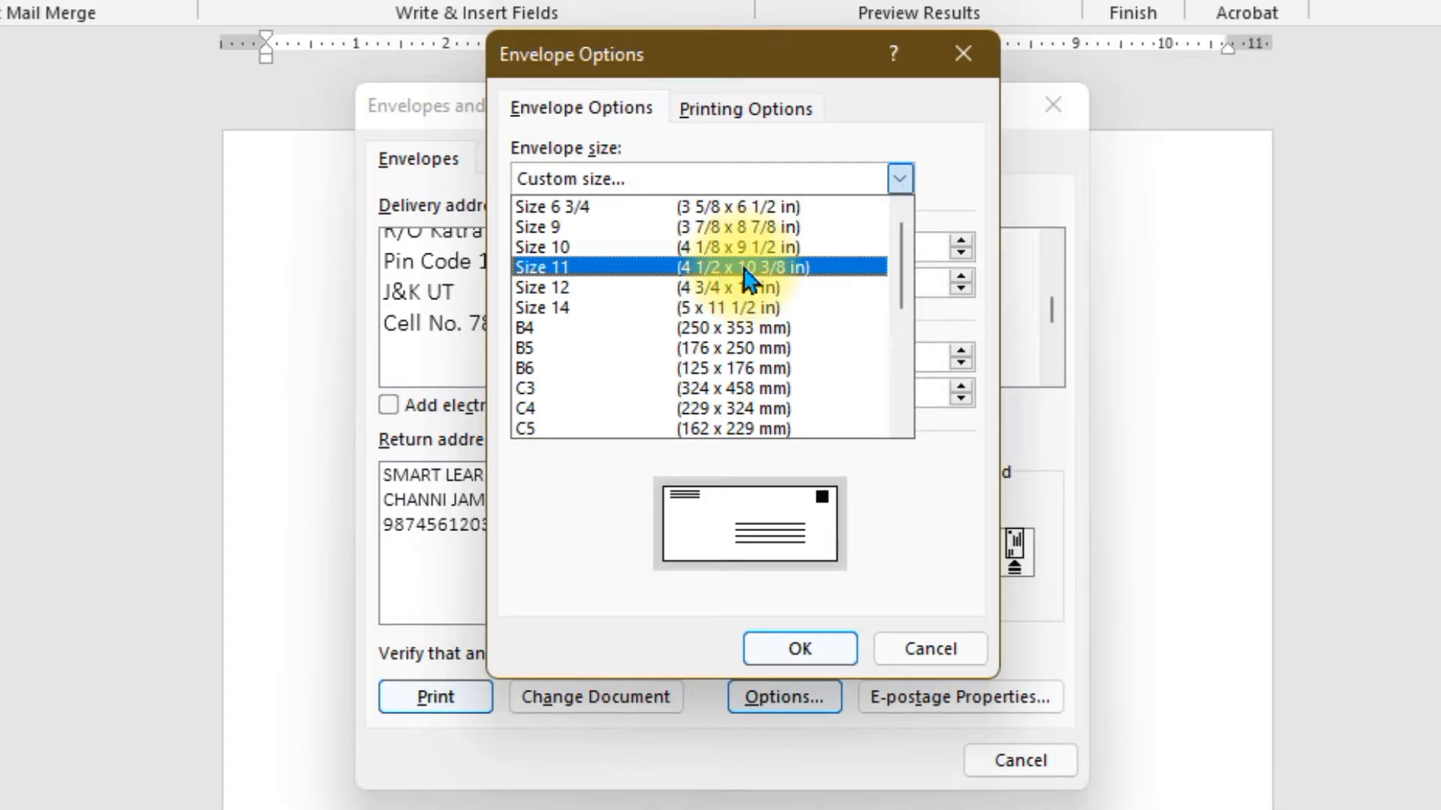
pyautogui.click(606, 226)
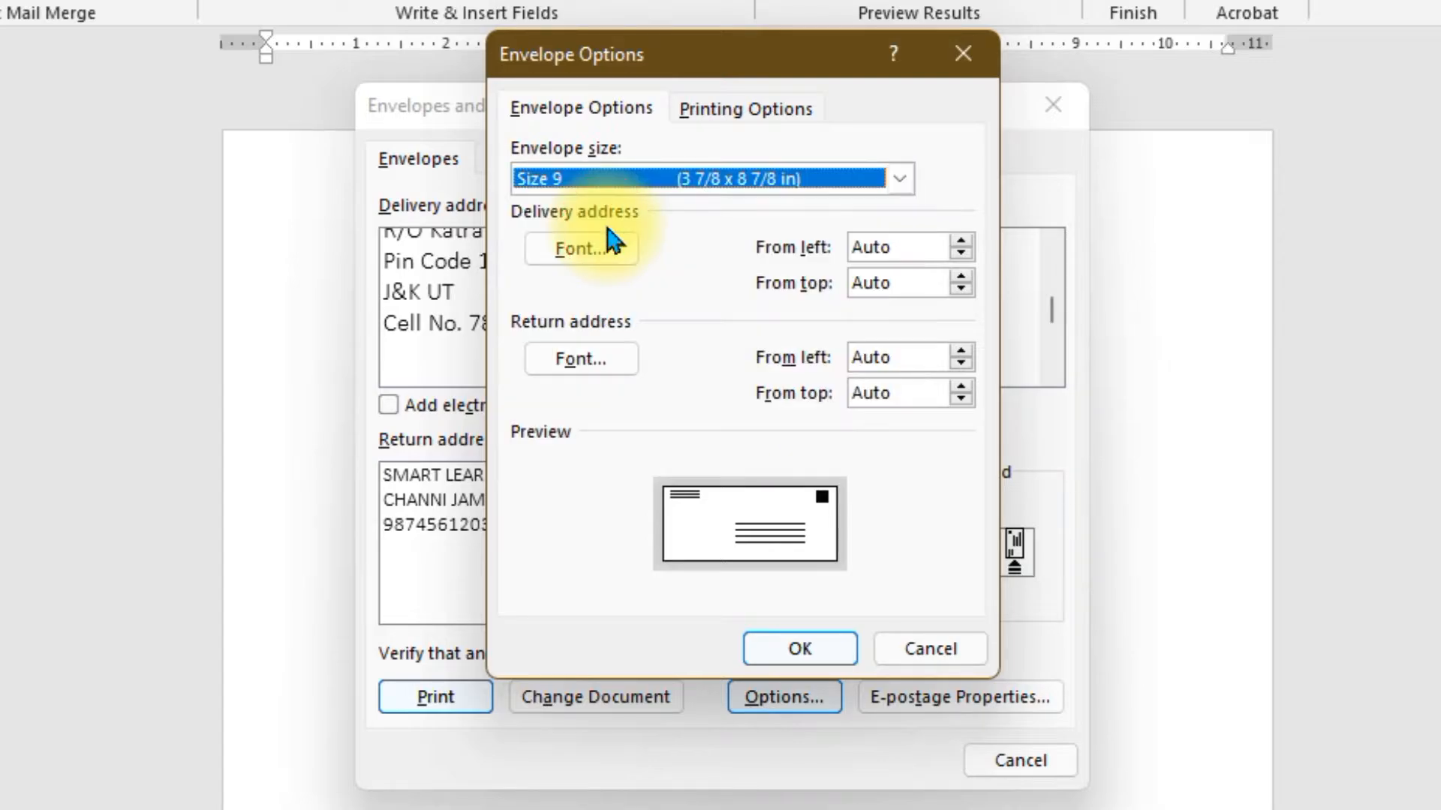
pyautogui.click(903, 186)
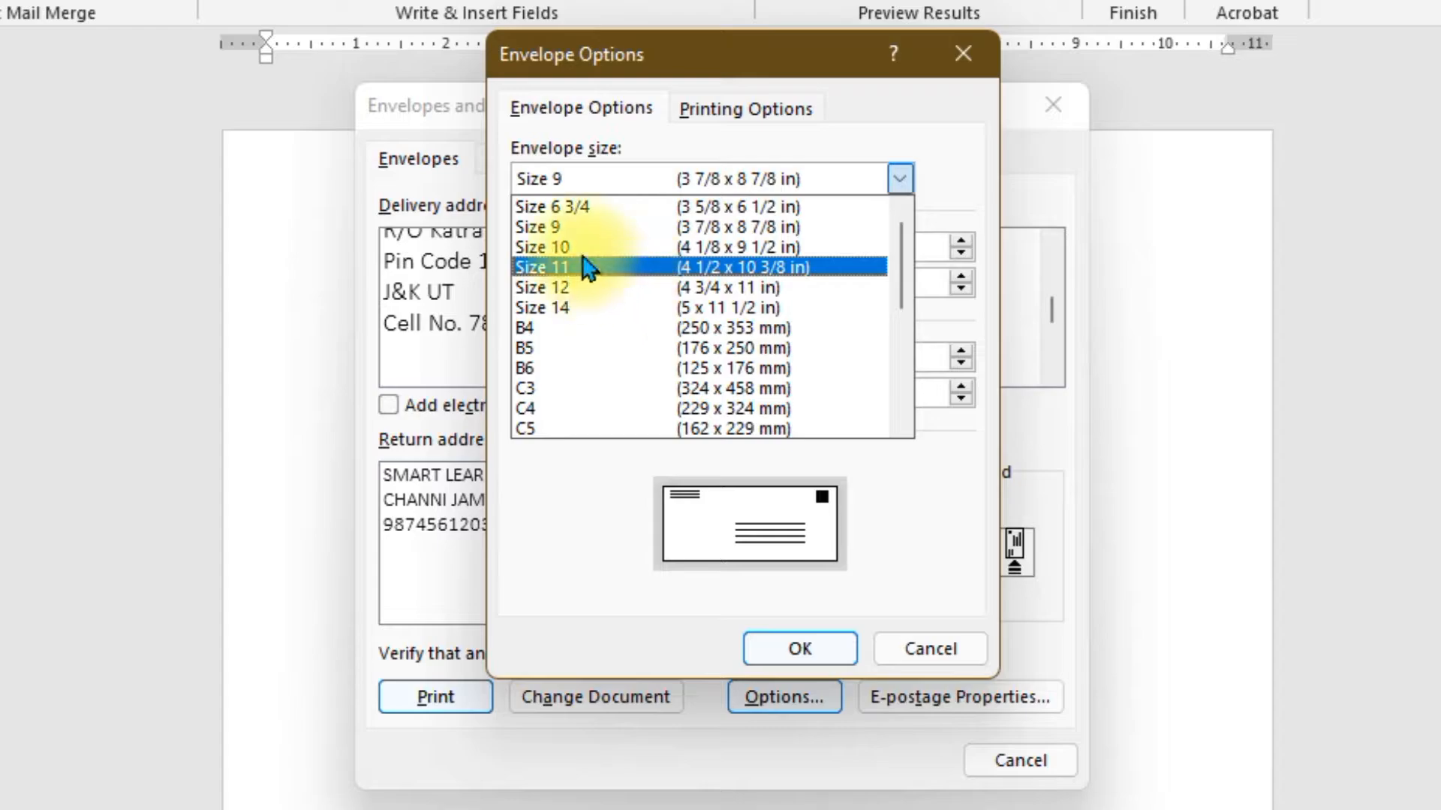
pyautogui.click(562, 248)
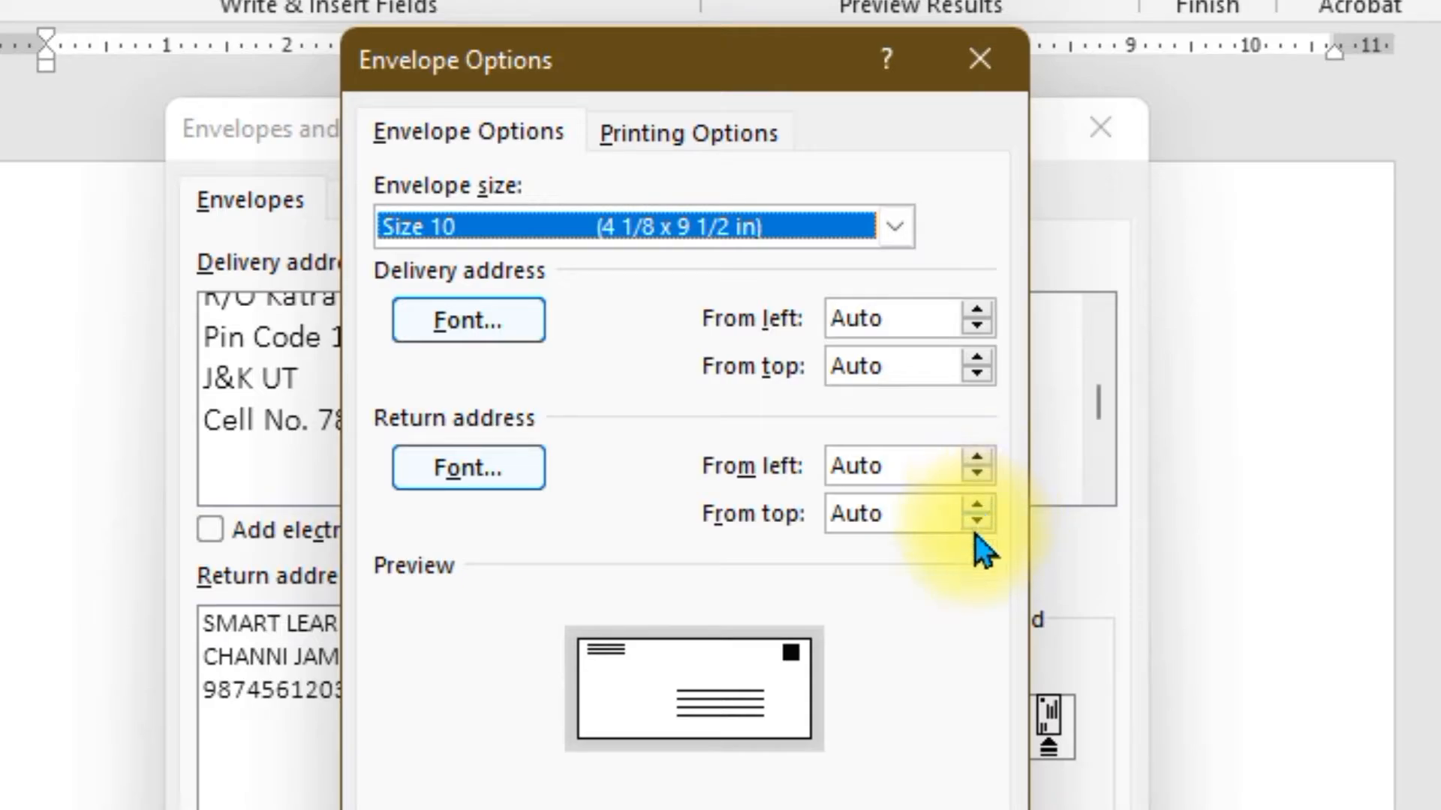
# - Position the return address 0.8" from top and 1.1" from left
pyautogui.click(980, 504)
pyautogui.click(982, 504)
pyautogui.click(982, 504)
pyautogui.click(981, 504)
pyautogui.click(981, 504)
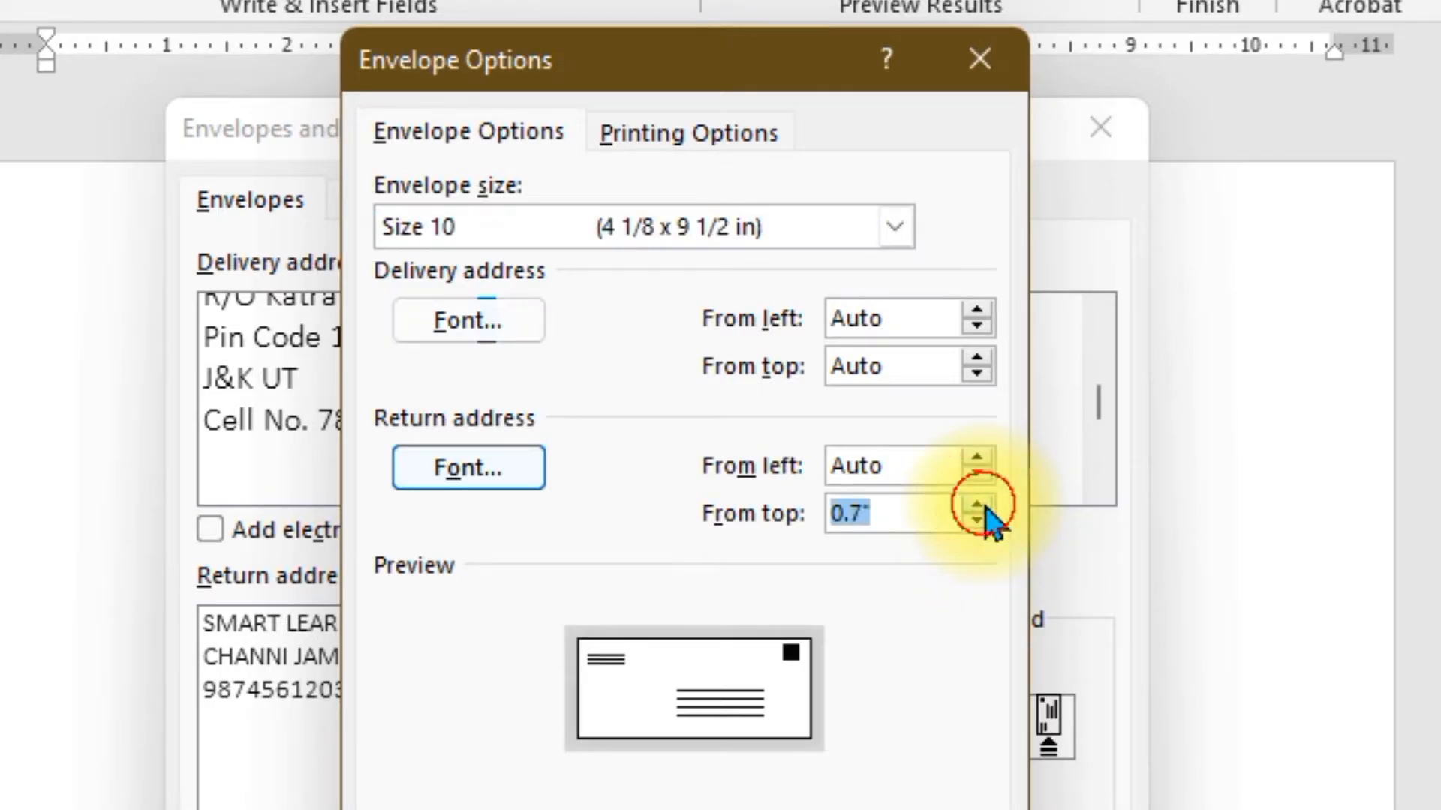
pyautogui.click(981, 504)
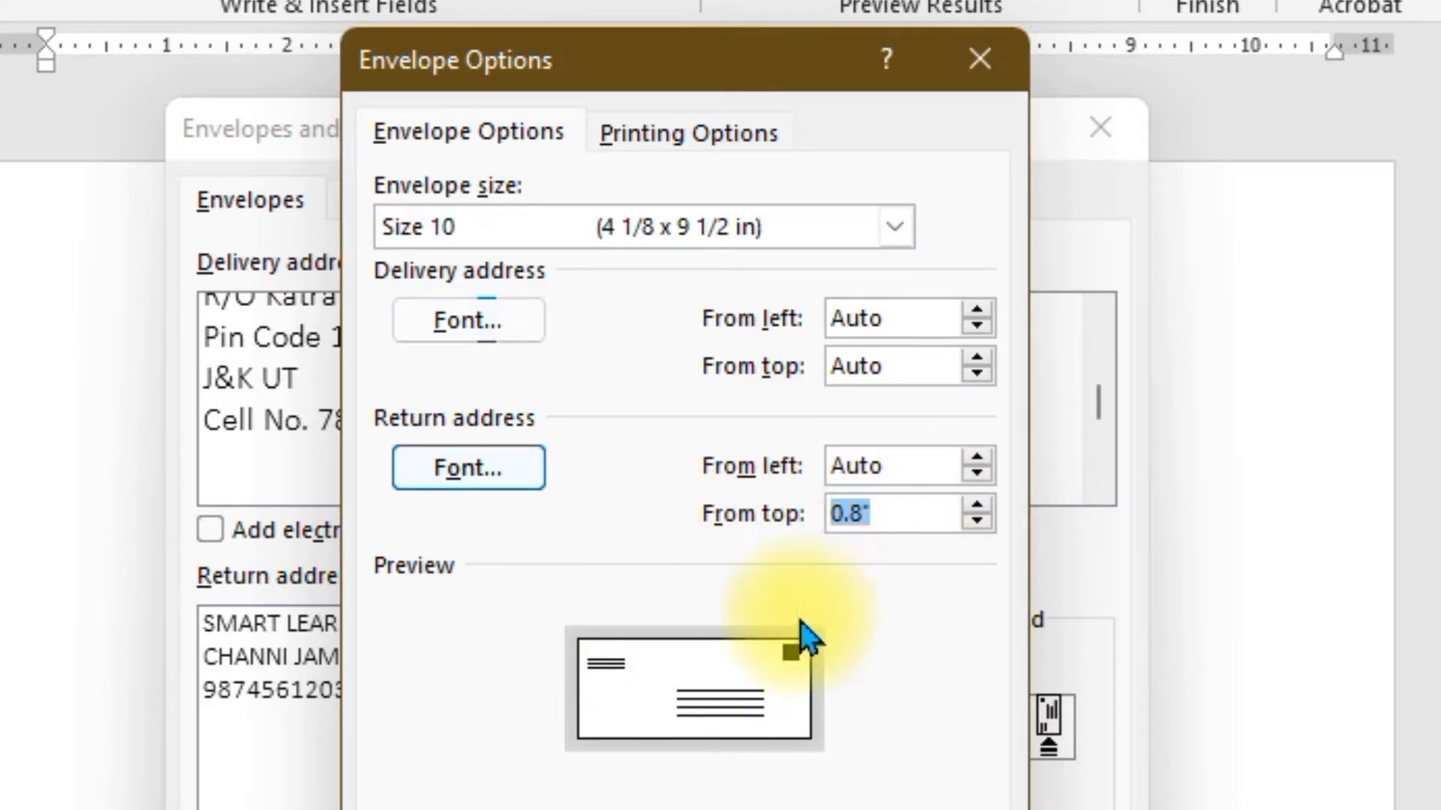
pyautogui.click(976, 458)
pyautogui.click(977, 458)
pyautogui.click(976, 458)
pyautogui.click(977, 458)
pyautogui.click(976, 458)
pyautogui.click(976, 458)
pyautogui.click(977, 457)
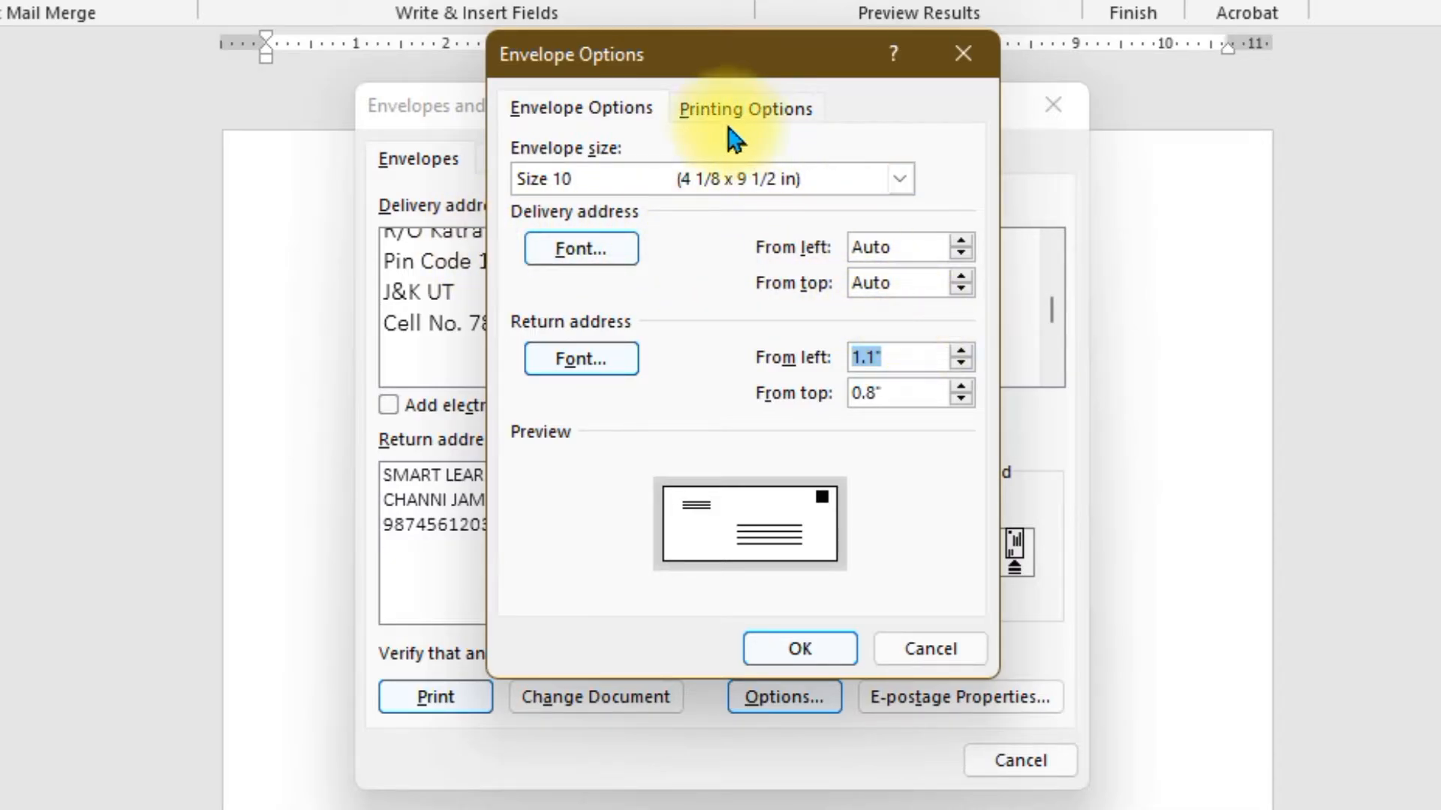
# - Under Printing Options, switch the envelope feed method to Face down
pyautogui.moveTo(738, 72); pyautogui.dragTo(172, 82)
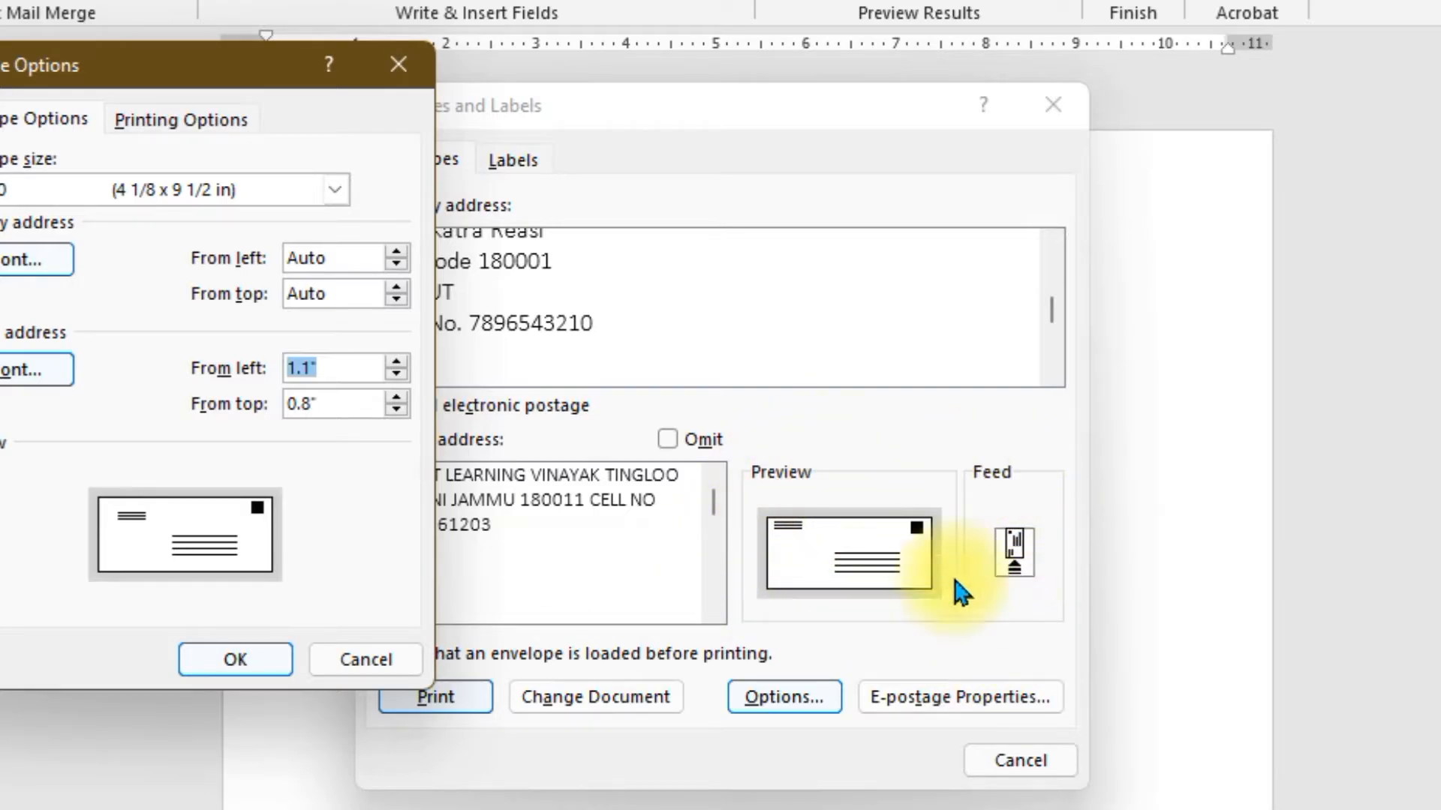
pyautogui.moveTo(199, 83); pyautogui.dragTo(775, 113)
pyautogui.click(747, 154)
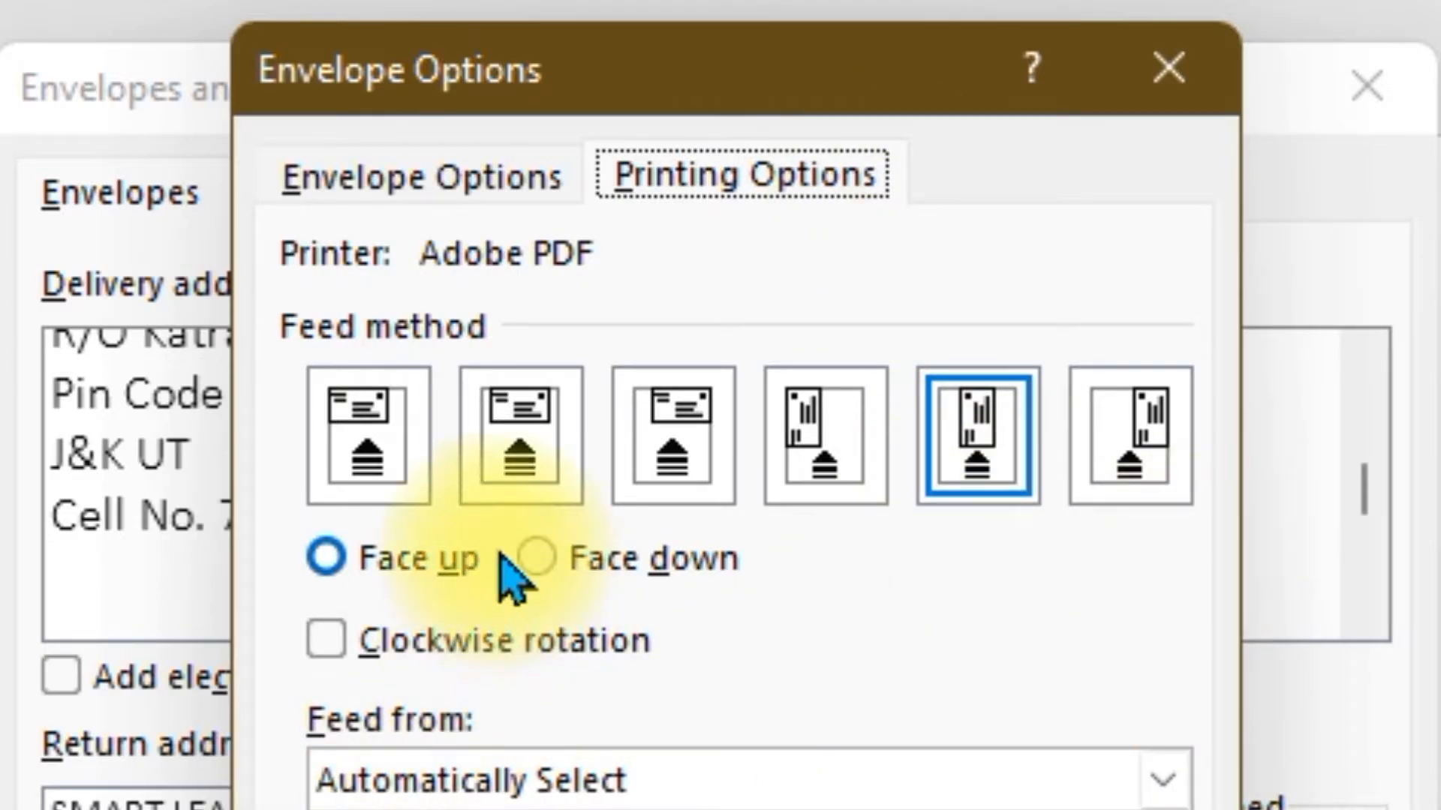
pyautogui.click(582, 564)
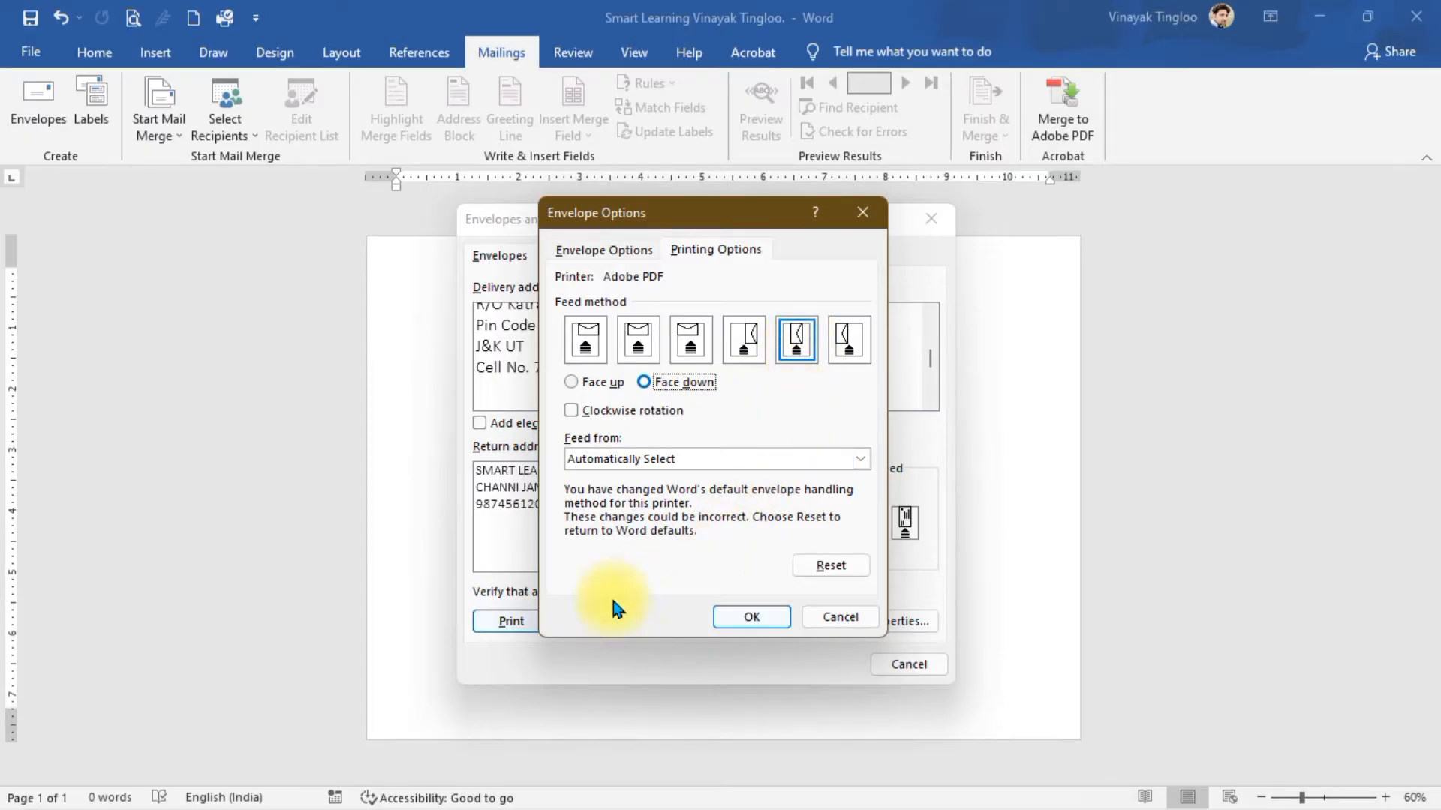
# - Close Envelope Options and review the delivery address in Envelopes and Labels
pyautogui.click(844, 614)
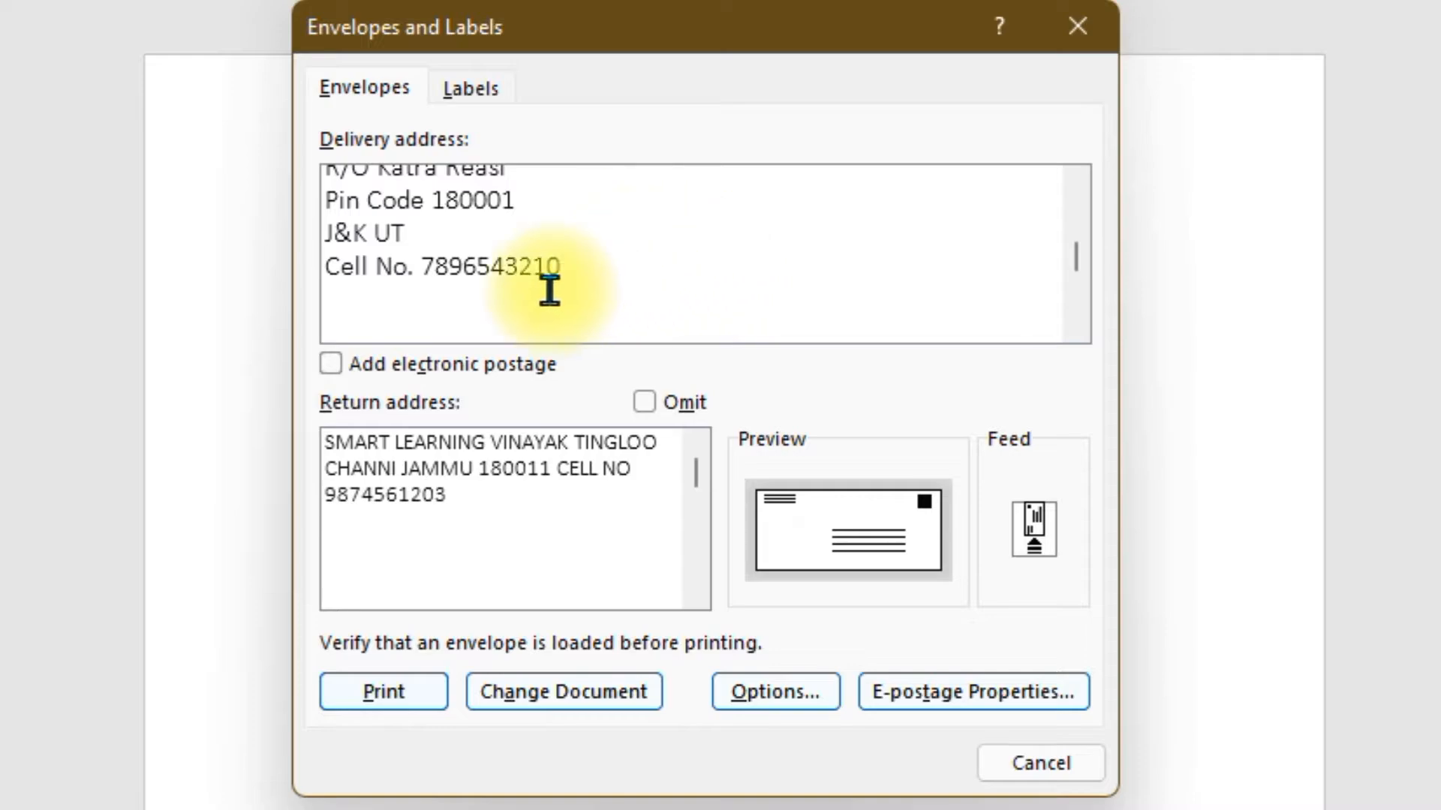
pyautogui.click(454, 306)
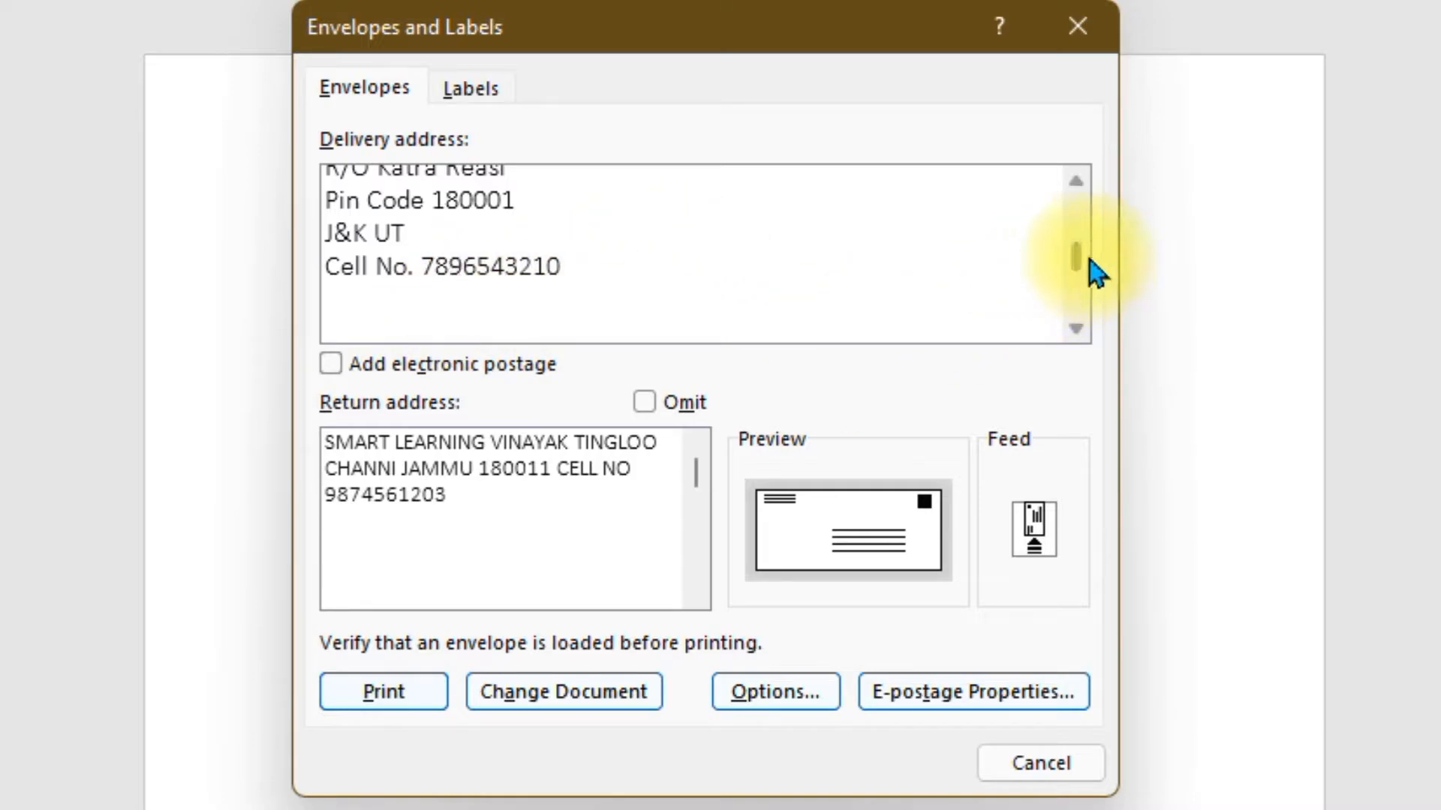
pyautogui.moveTo(1077, 255); pyautogui.dragTo(1081, 194)
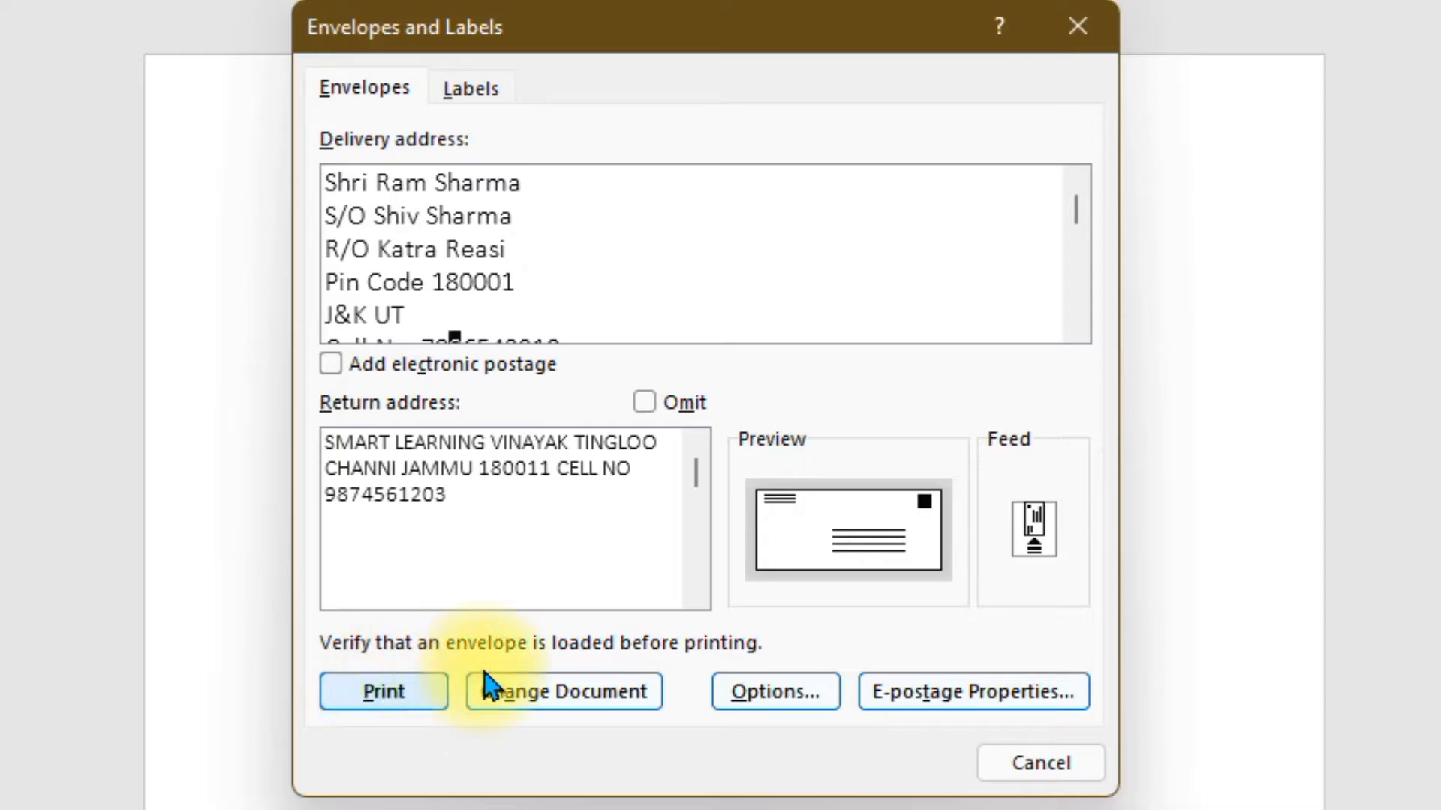
# - Add the envelope to the document and scroll through the new envelope page
pyautogui.click(578, 694)
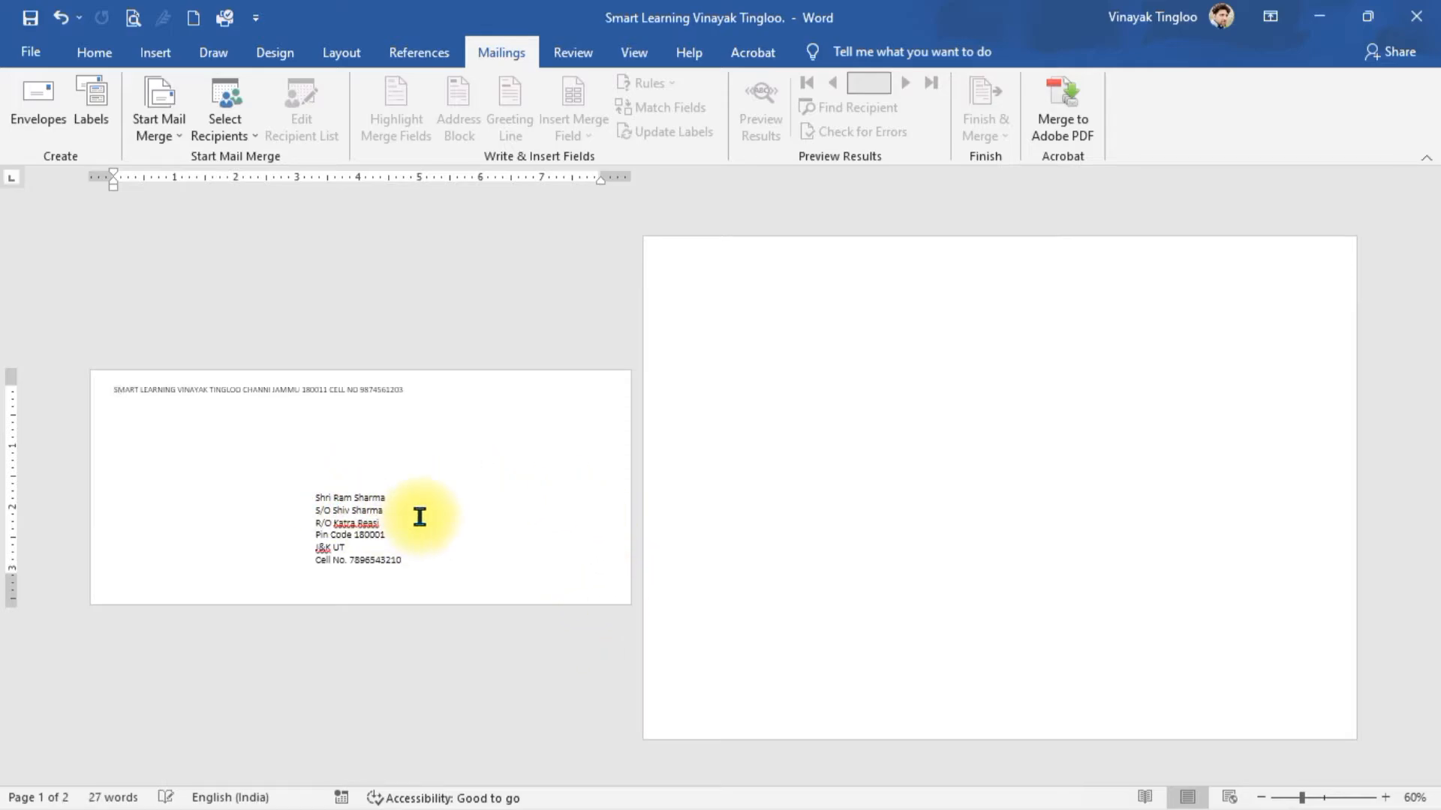
pyautogui.scroll(16, 441, 493)
pyautogui.scroll(-7, 441, 492)
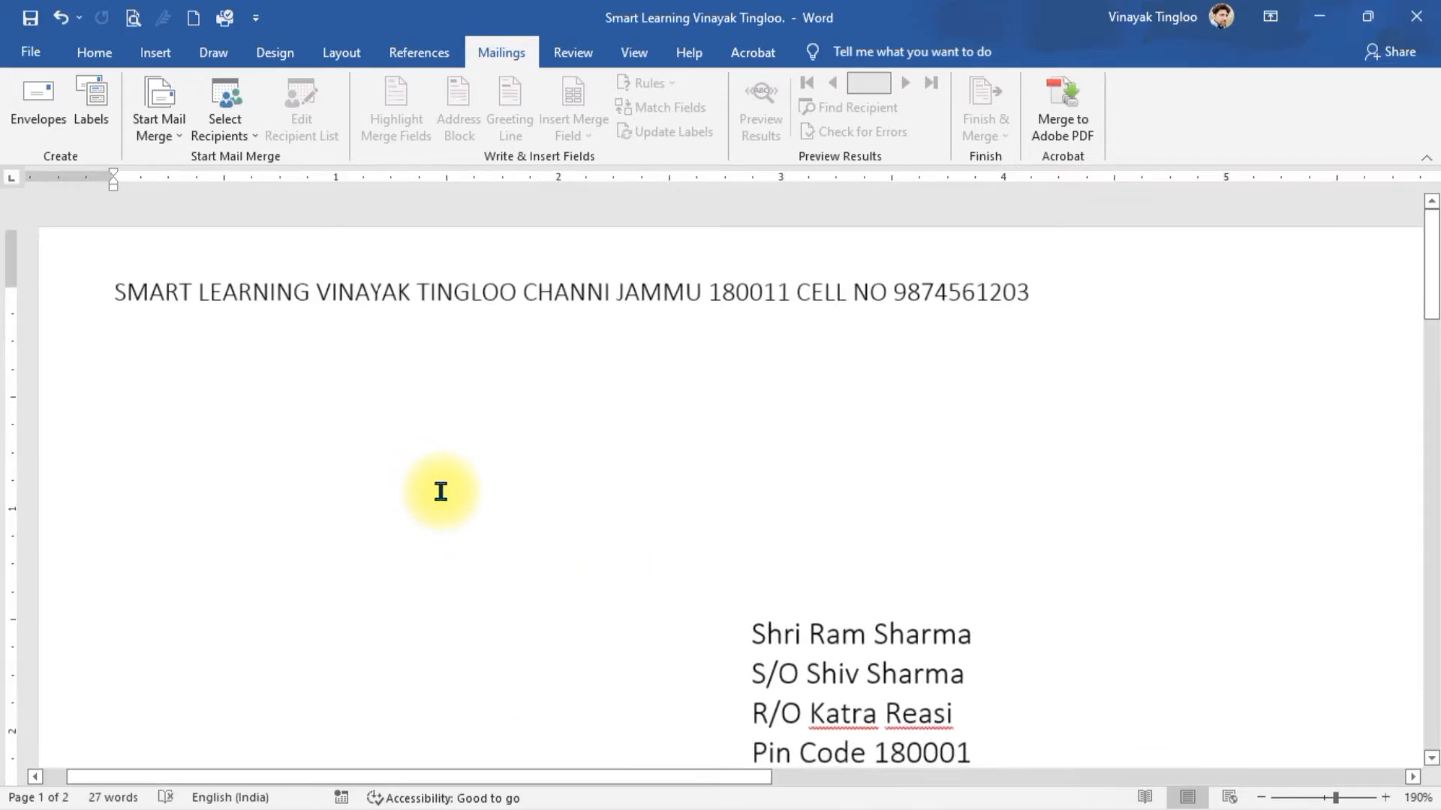
pyautogui.scroll(-1, 436, 495)
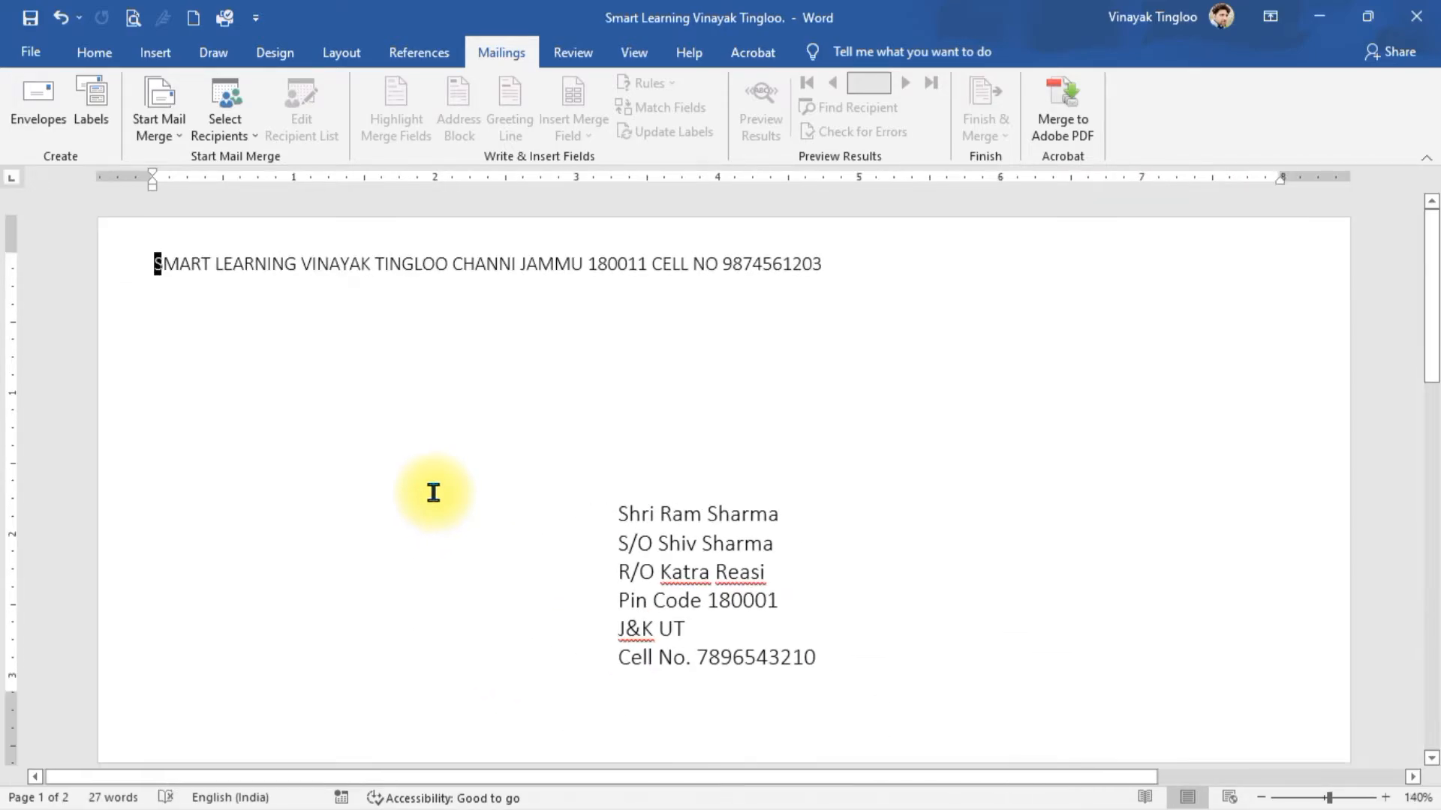
pyautogui.scroll(-1, 595, 448)
pyautogui.scroll(-1, 654, 419)
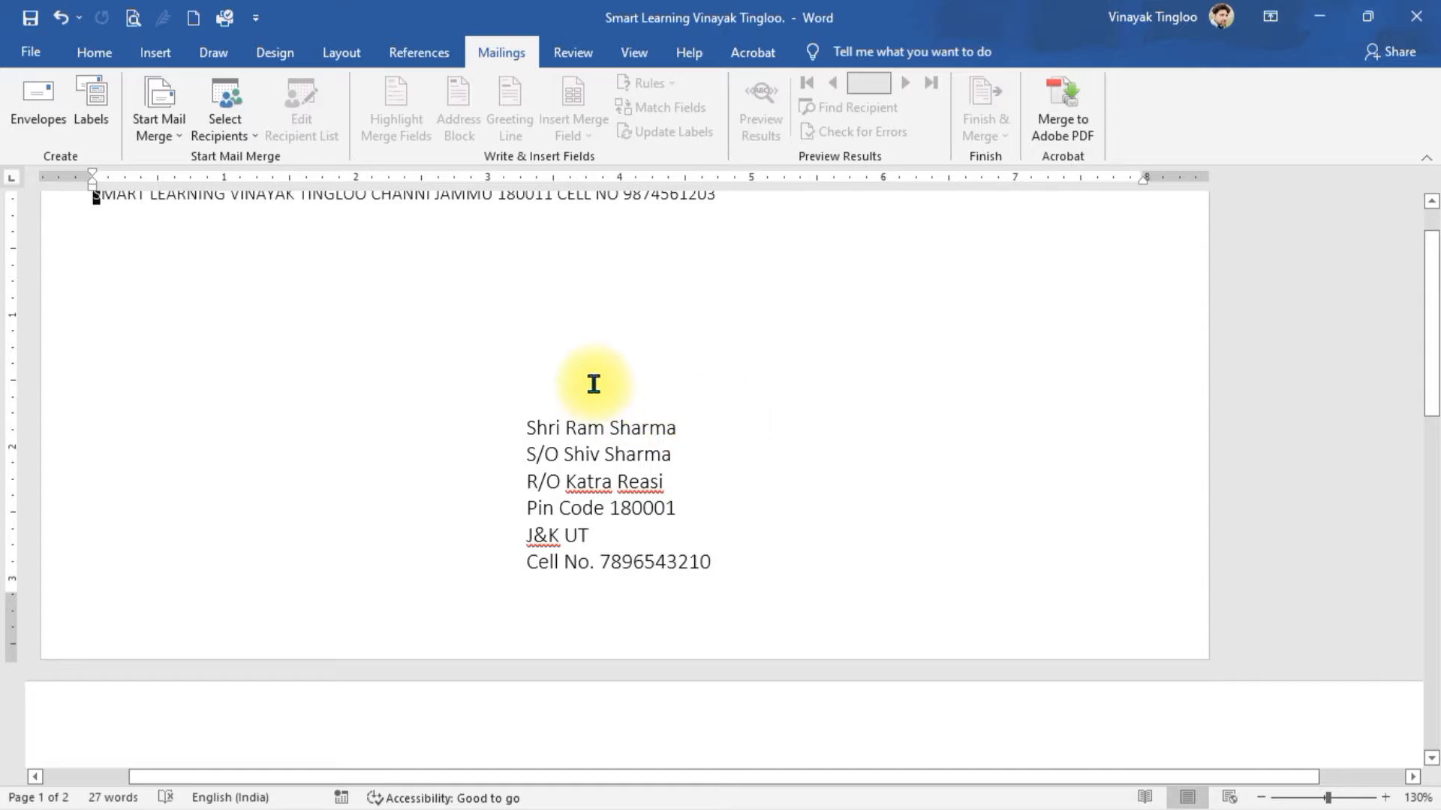
pyautogui.scroll(1, 594, 385)
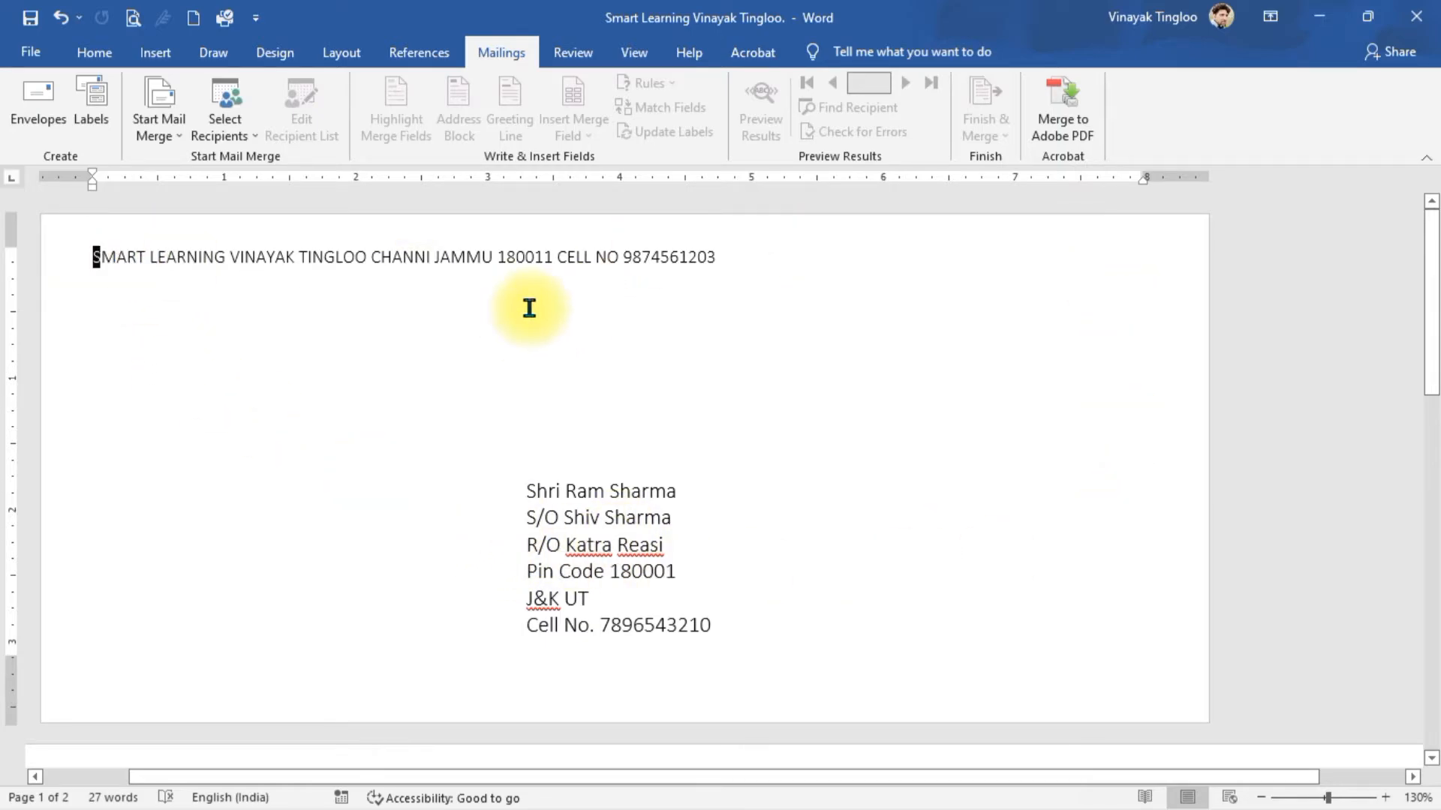
# - Drag the delivery address box up and push the return address line down with Enter
pyautogui.click(575, 525)
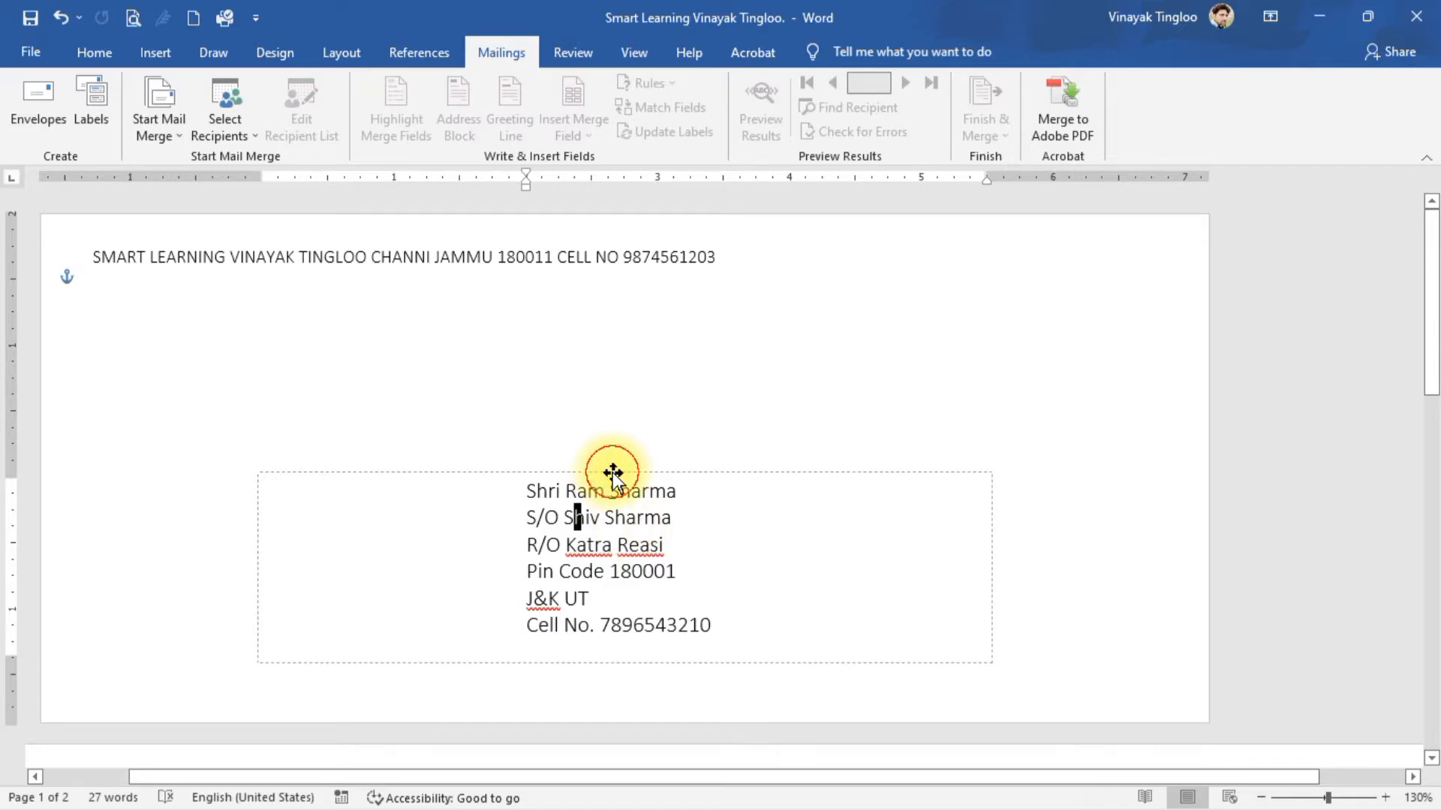
pyautogui.moveTo(612, 473); pyautogui.dragTo(657, 288)
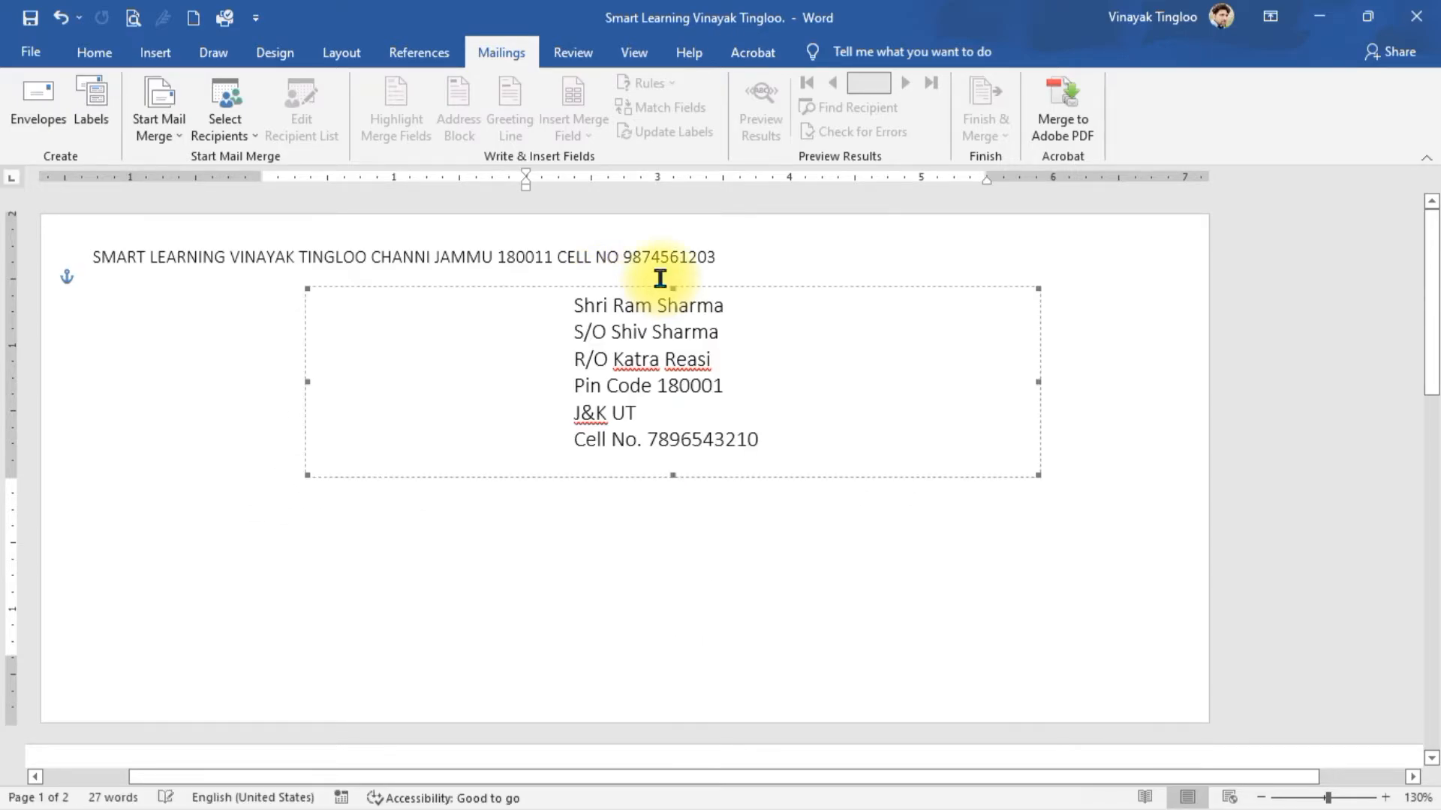
pyautogui.click(105, 257)
pyautogui.hotkey('shift', 'Left')
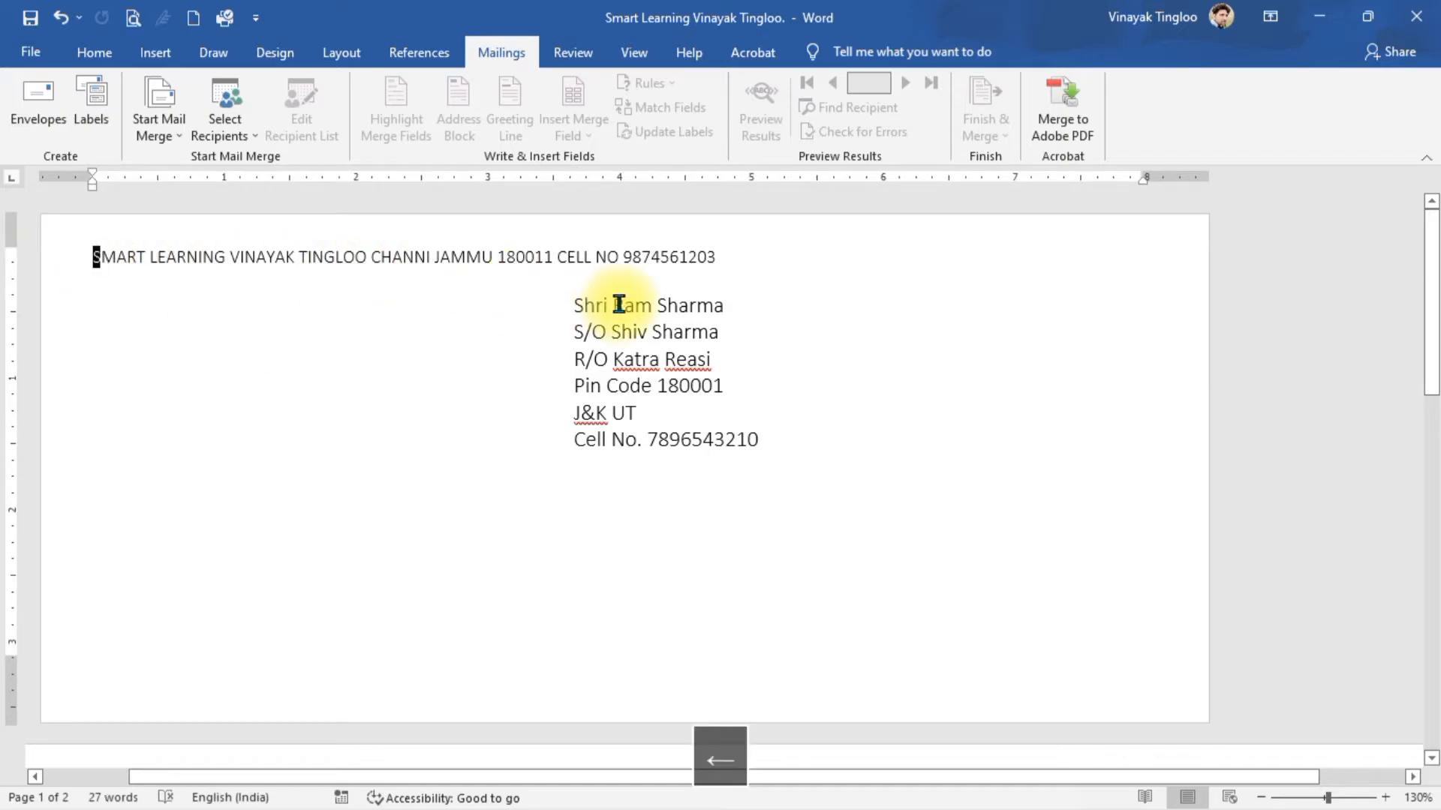
pyautogui.hotkey('ctrl', 'z')
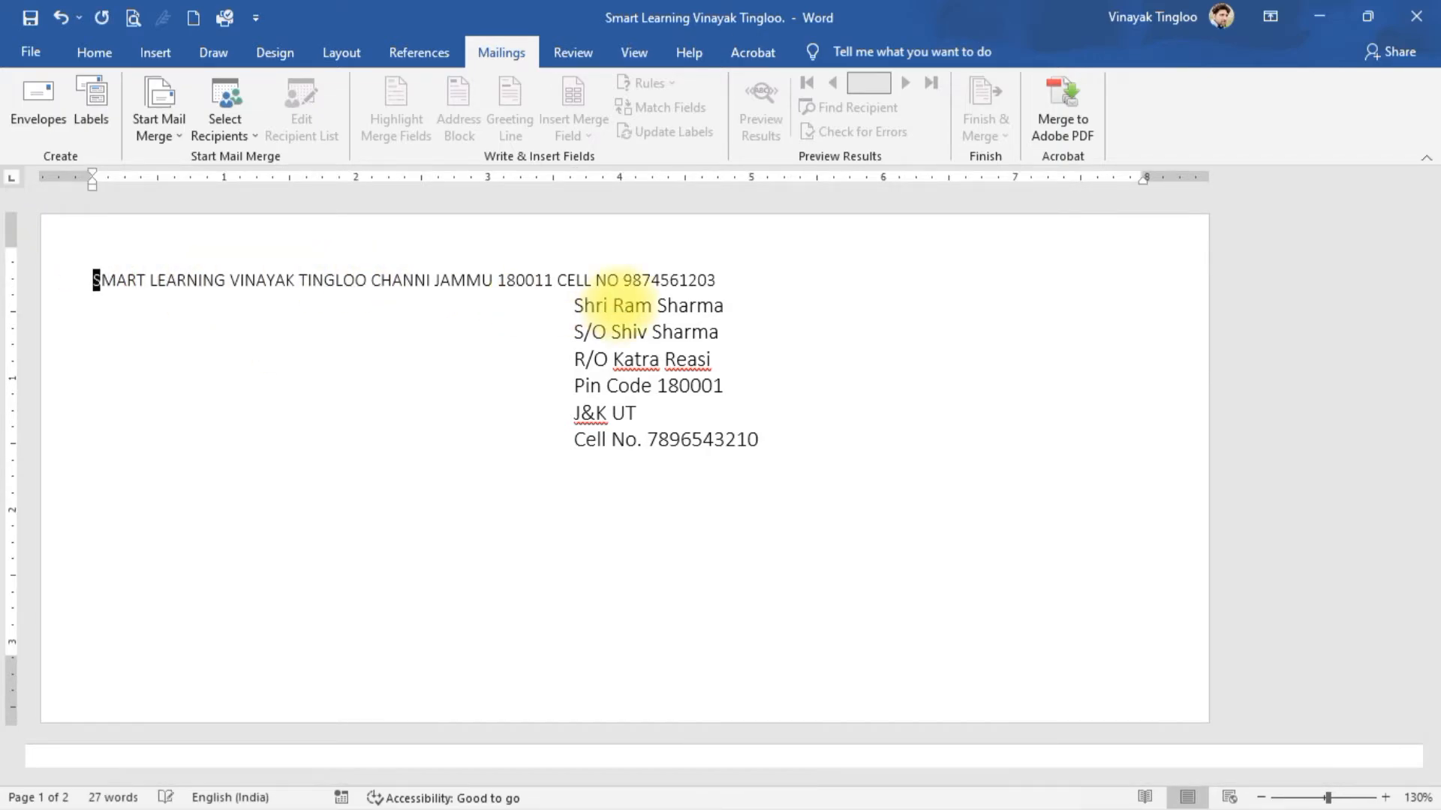
pyautogui.press('Return')
pyautogui.press('Return')
pyautogui.press('Return')
pyautogui.press('Return')
pyautogui.press('Return')
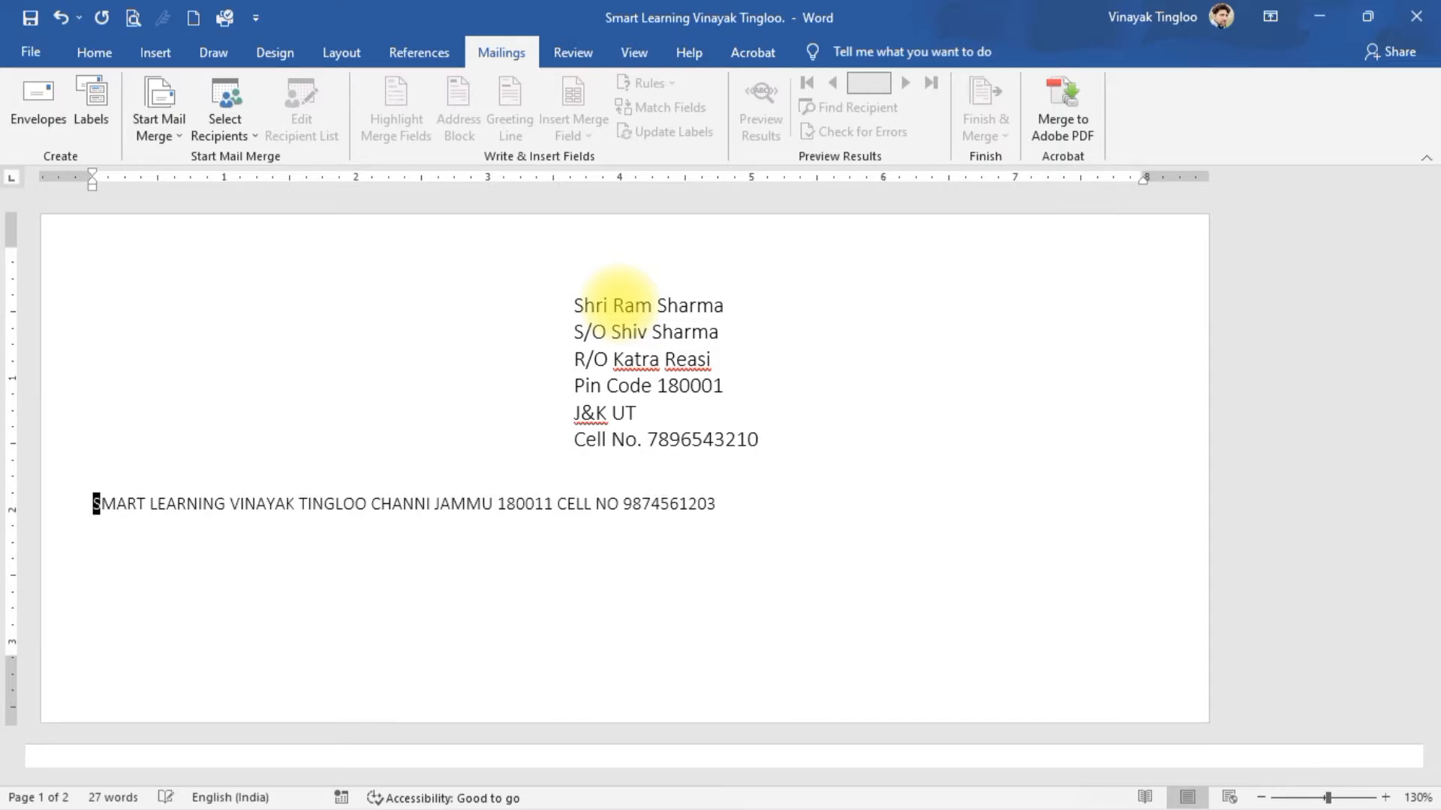
pyautogui.press('Return')
pyautogui.press('Return')
pyautogui.press('Return')
pyautogui.press('Return')
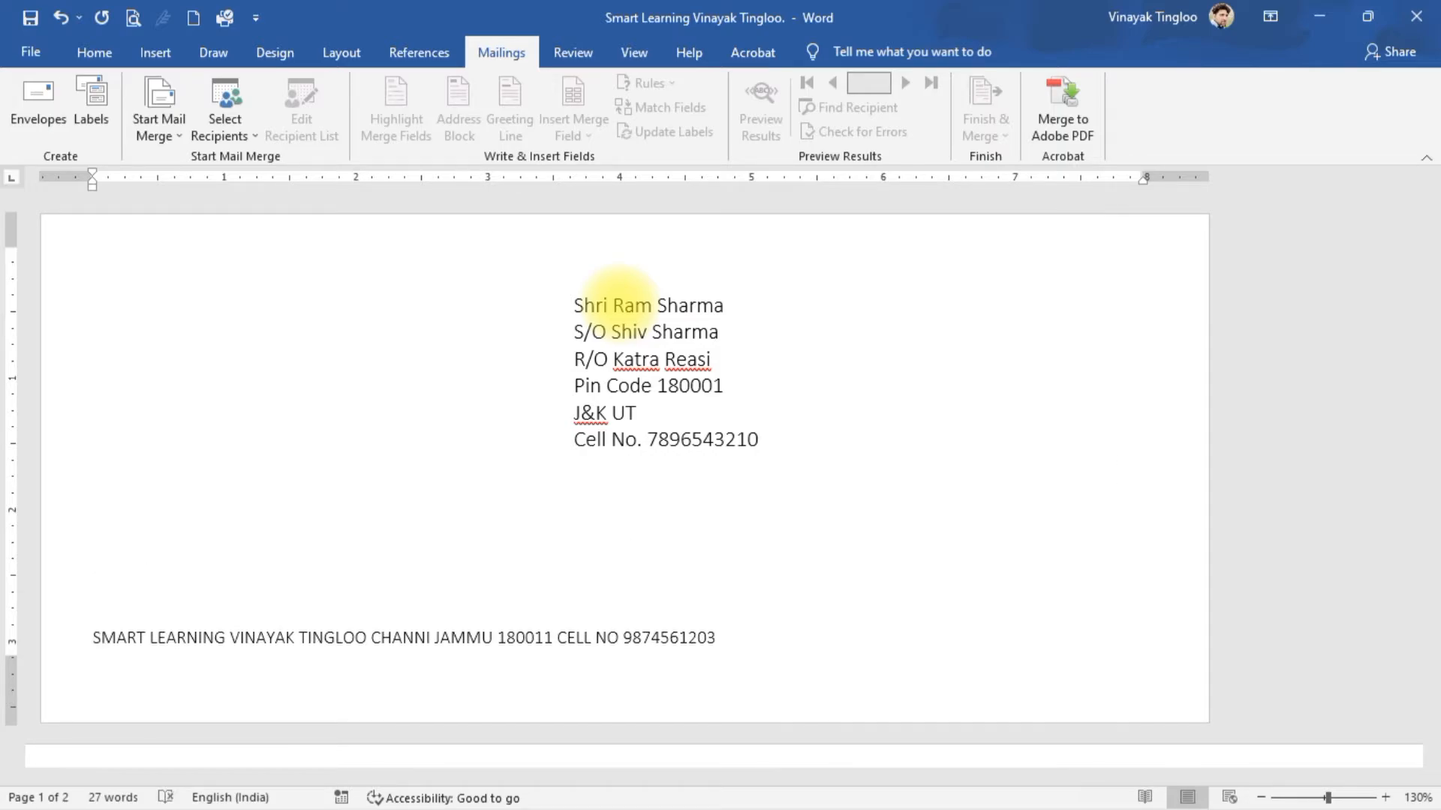
# - Try joining the S/O line onto the first address line, undo it, and reselect the box
pyautogui.click(578, 330)
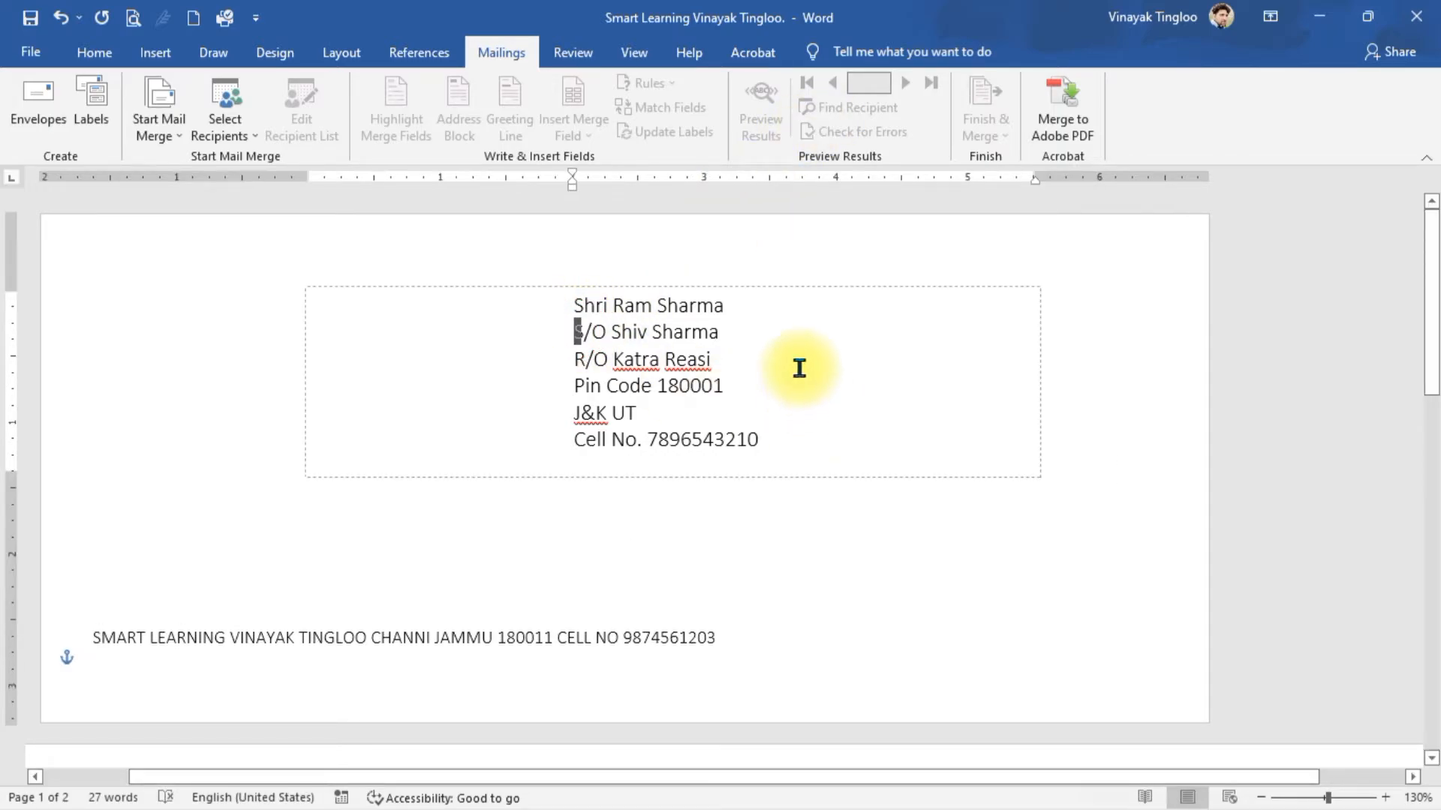
pyautogui.press('BackSpace')
pyautogui.press('BackSpace')
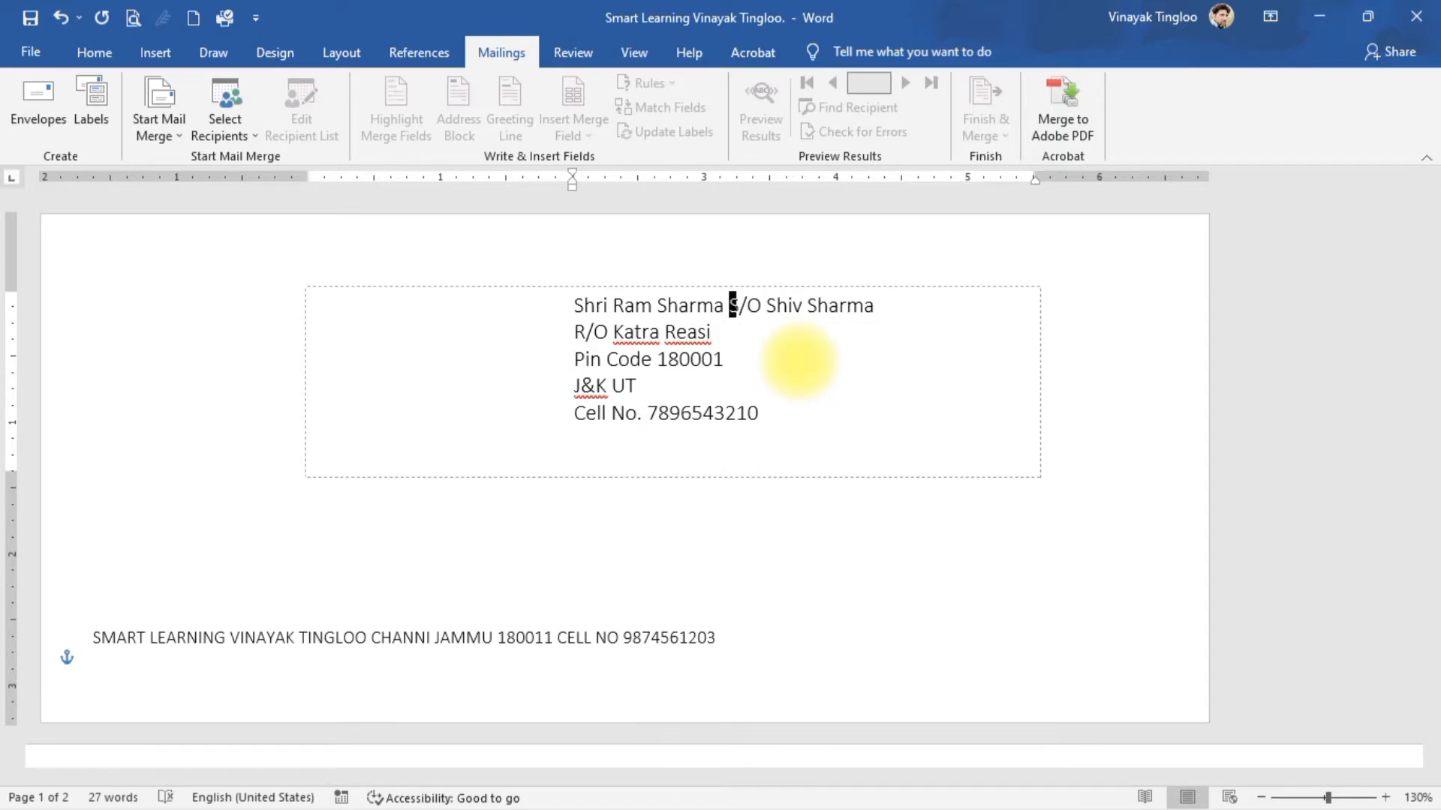
pyautogui.hotkey('ctrl', 'z')
pyautogui.hotkey('ctrl', 'z')
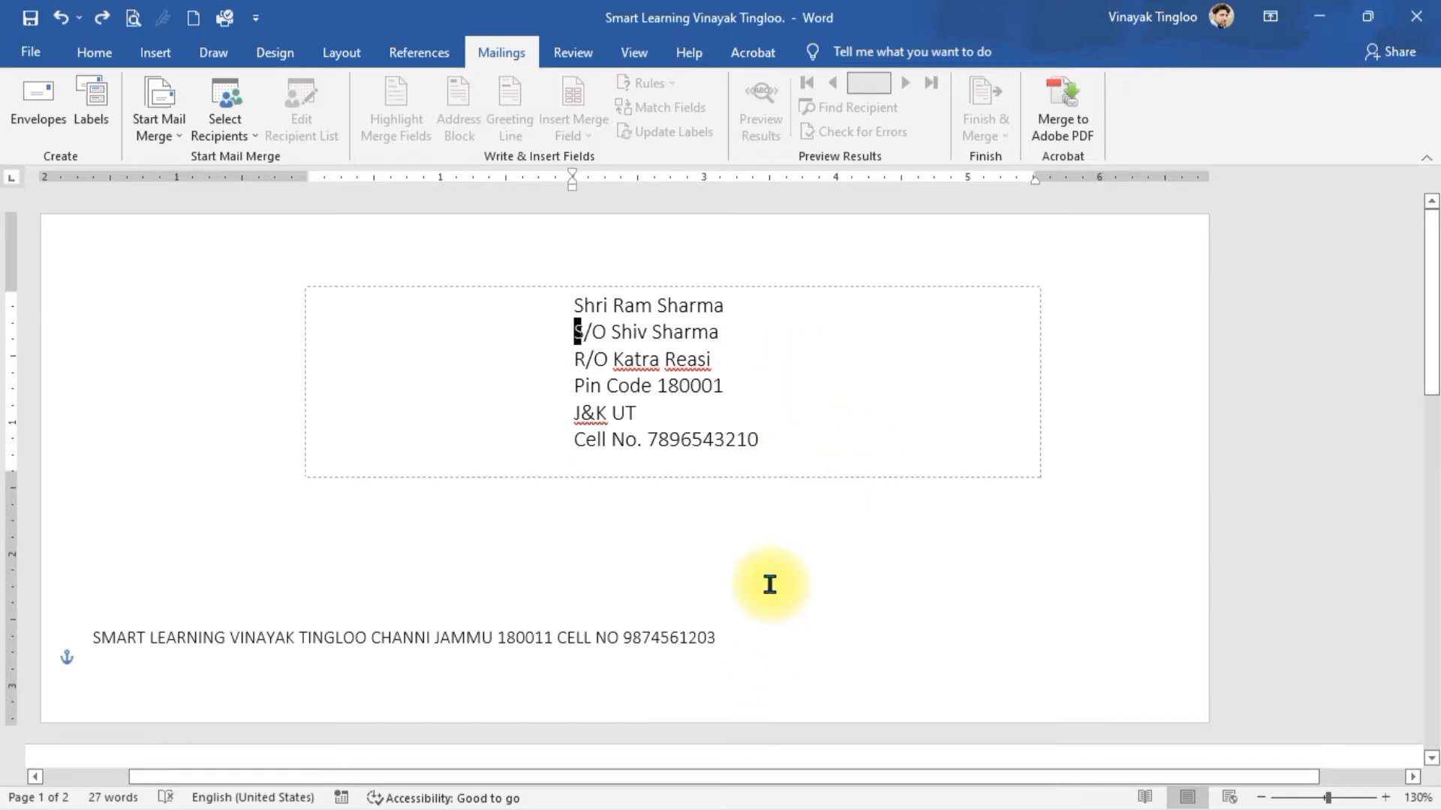
pyautogui.click(724, 568)
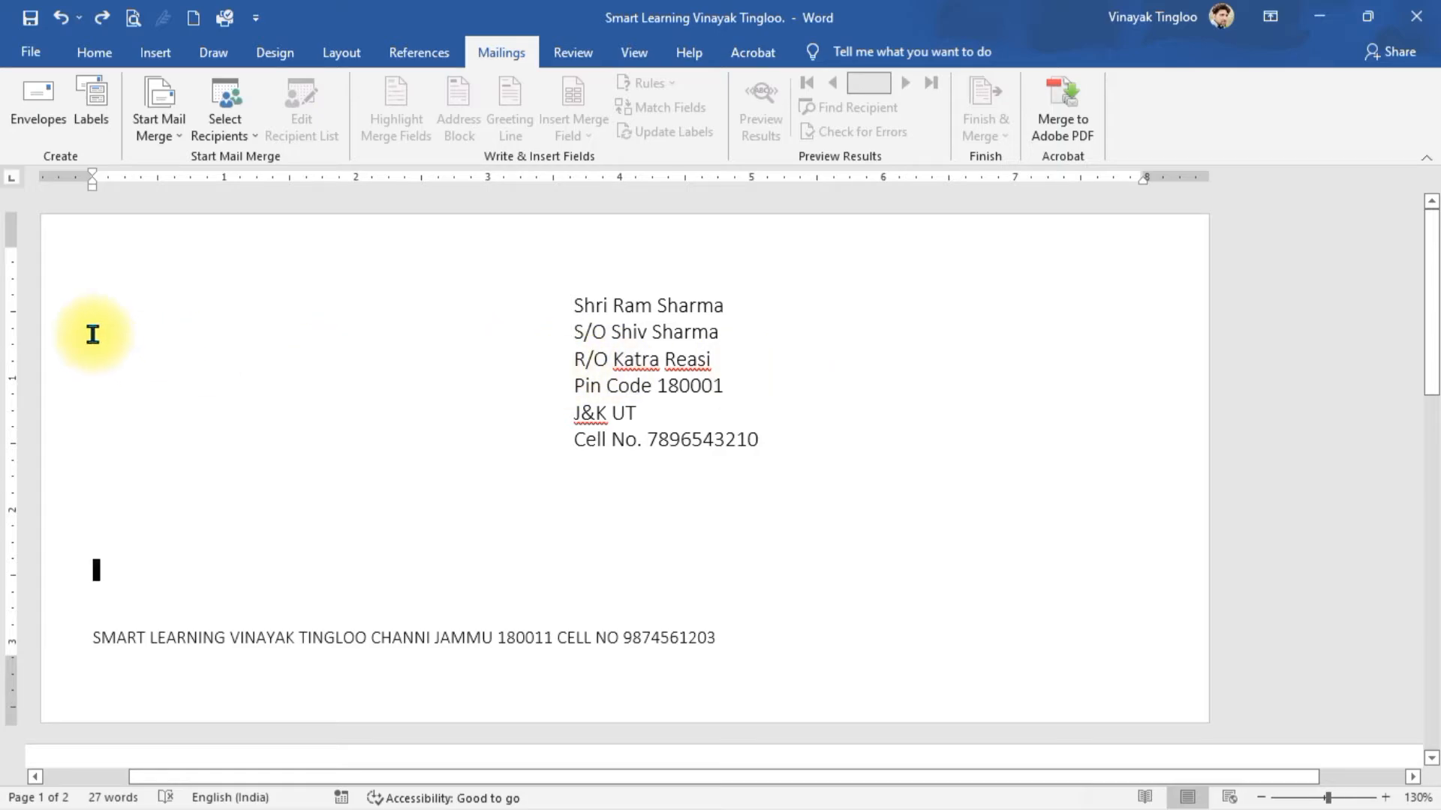
pyautogui.click(684, 345)
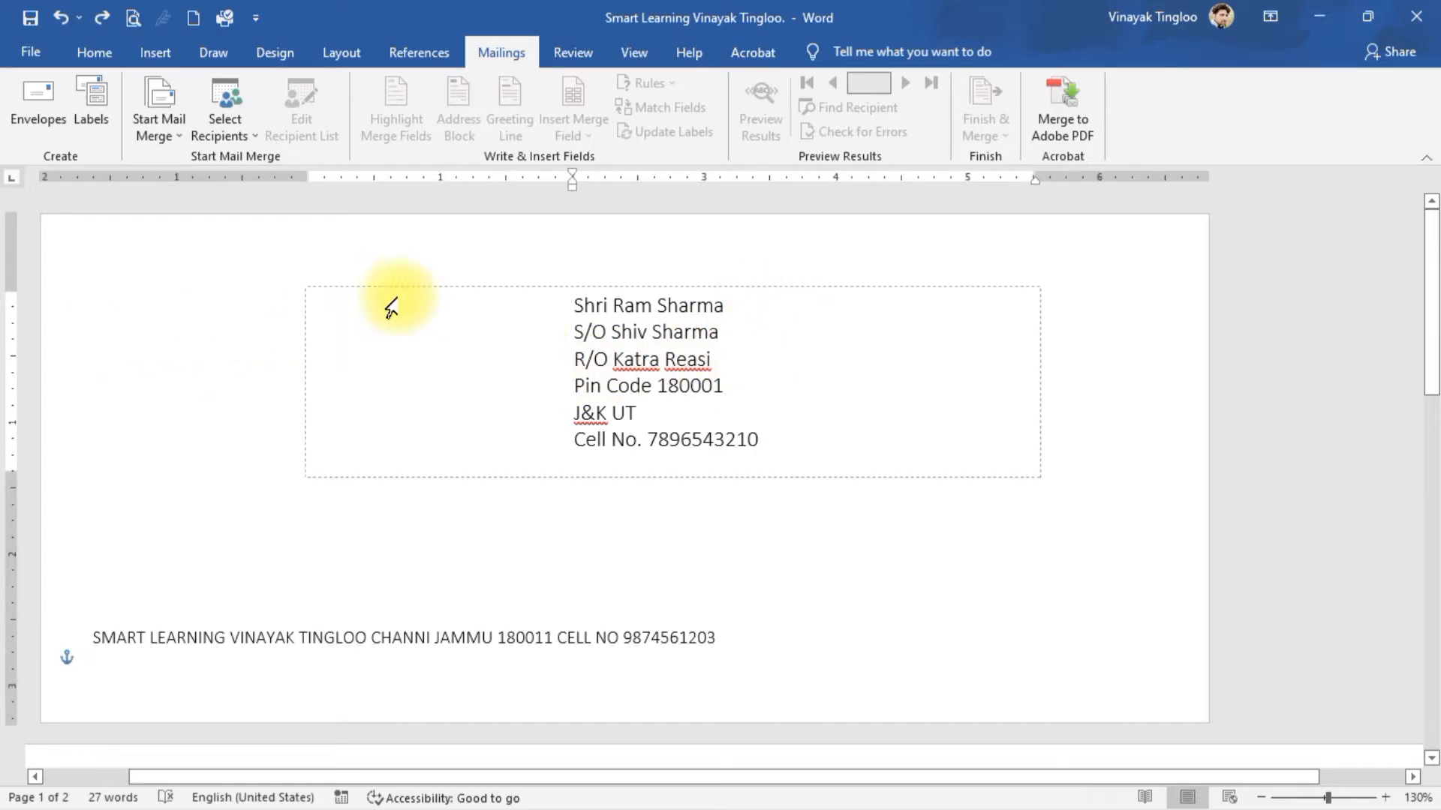
# - Shift the address lines' indent left, then select all and delete the envelope content
pyautogui.click(110, 65)
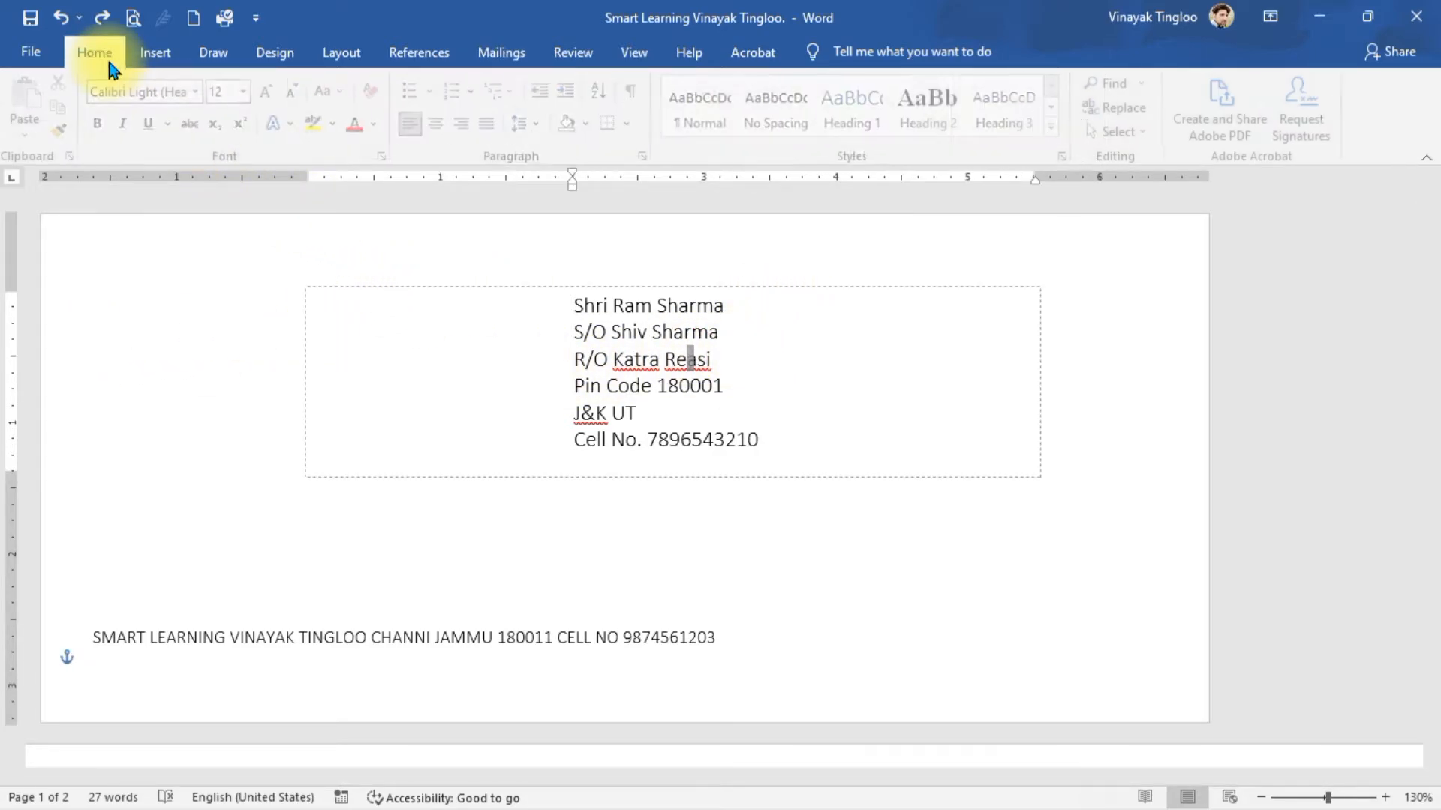
pyautogui.moveTo(574, 304); pyautogui.dragTo(772, 435)
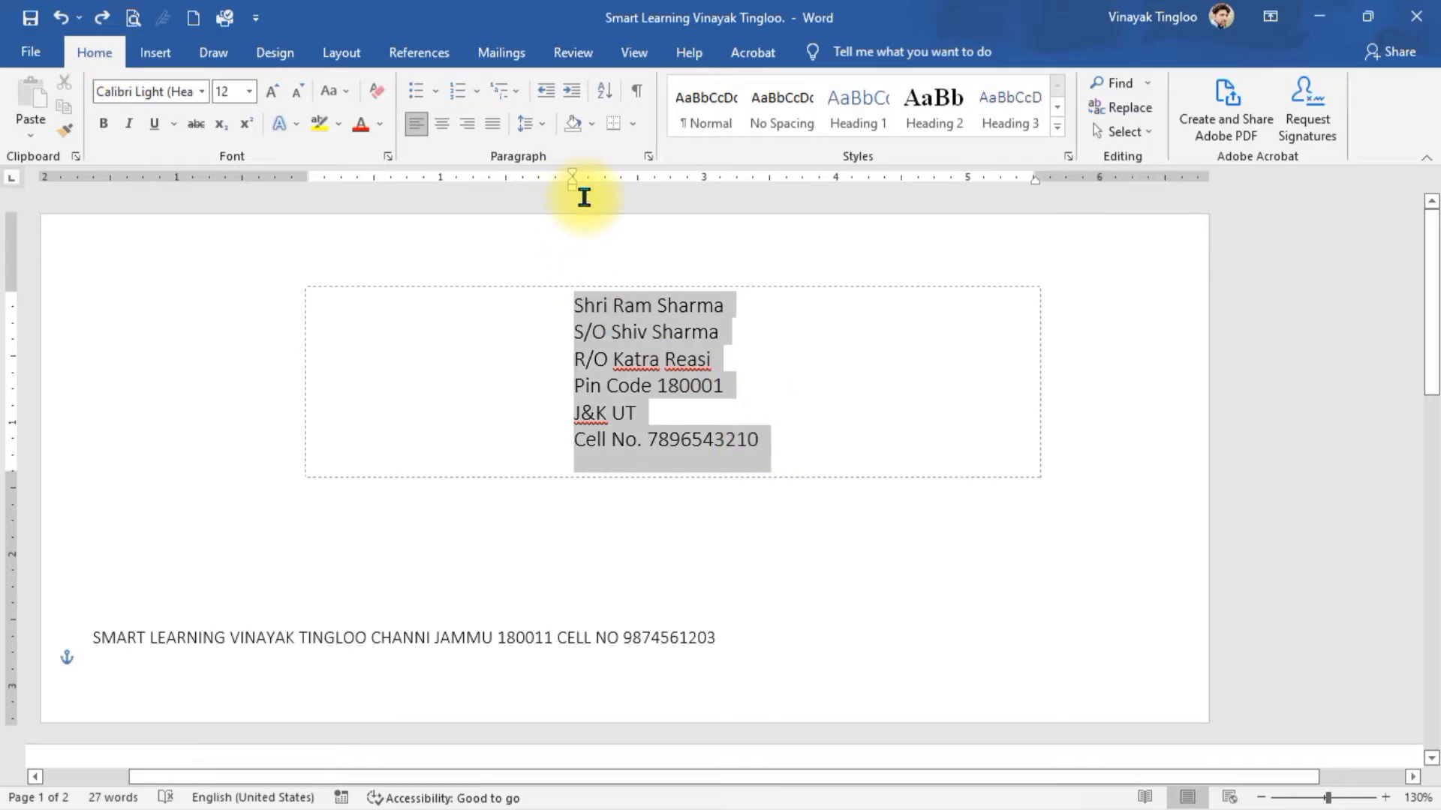
pyautogui.moveTo(572, 186)
pyautogui.mouseDown()
pyautogui.moveTo(347, 184)
pyautogui.moveTo(263, 157)
pyautogui.moveTo(327, 171)
pyautogui.mouseUp()
pyautogui.click(562, 390)
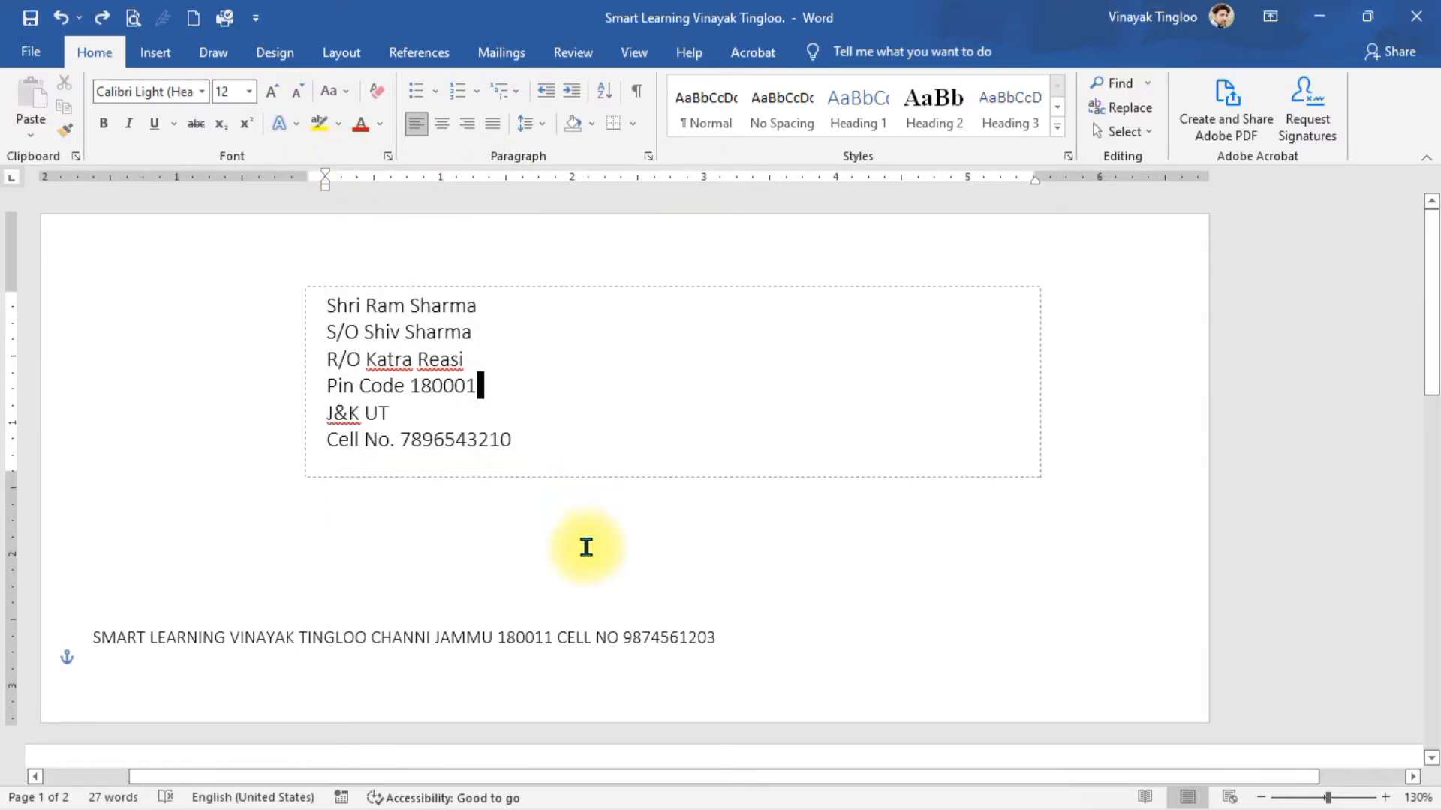
pyautogui.hotkey('ctrl', 'a')
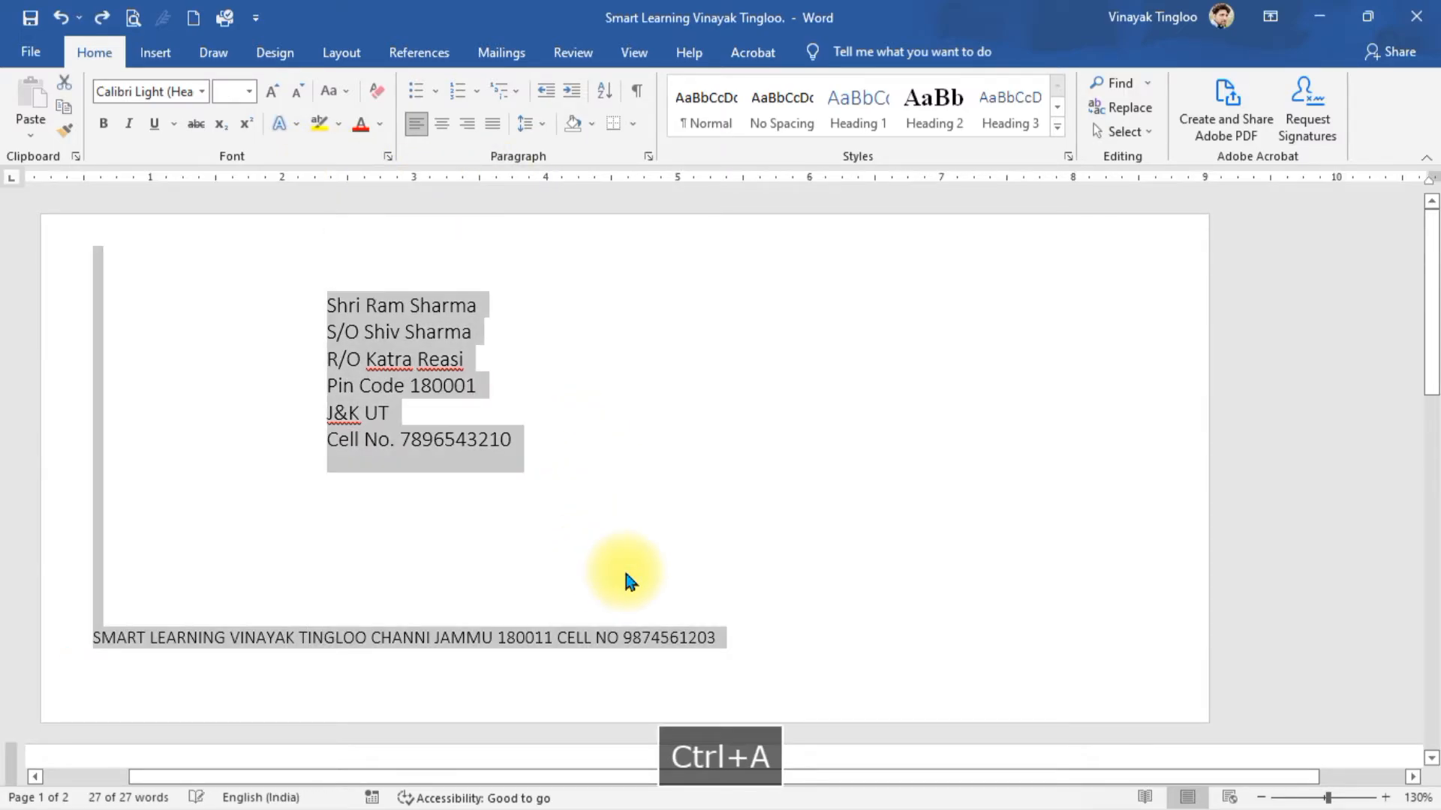
pyautogui.press('Delete')
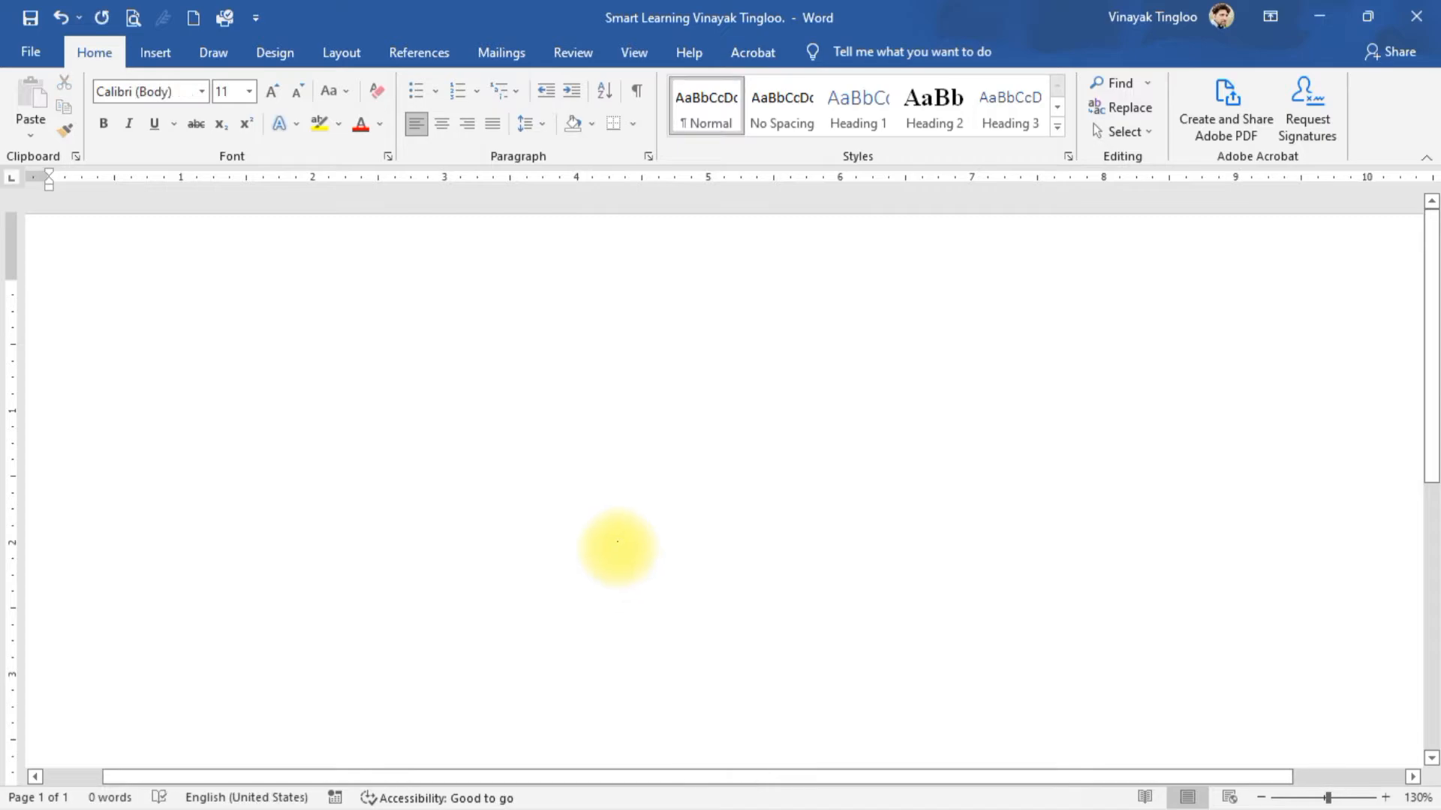
# - Keep the paper size at A4 and set the page orientation to Portrait
pyautogui.keyDown('ctrl'); pyautogui.scroll(-8, 614, 543); pyautogui.keyUp('ctrl')
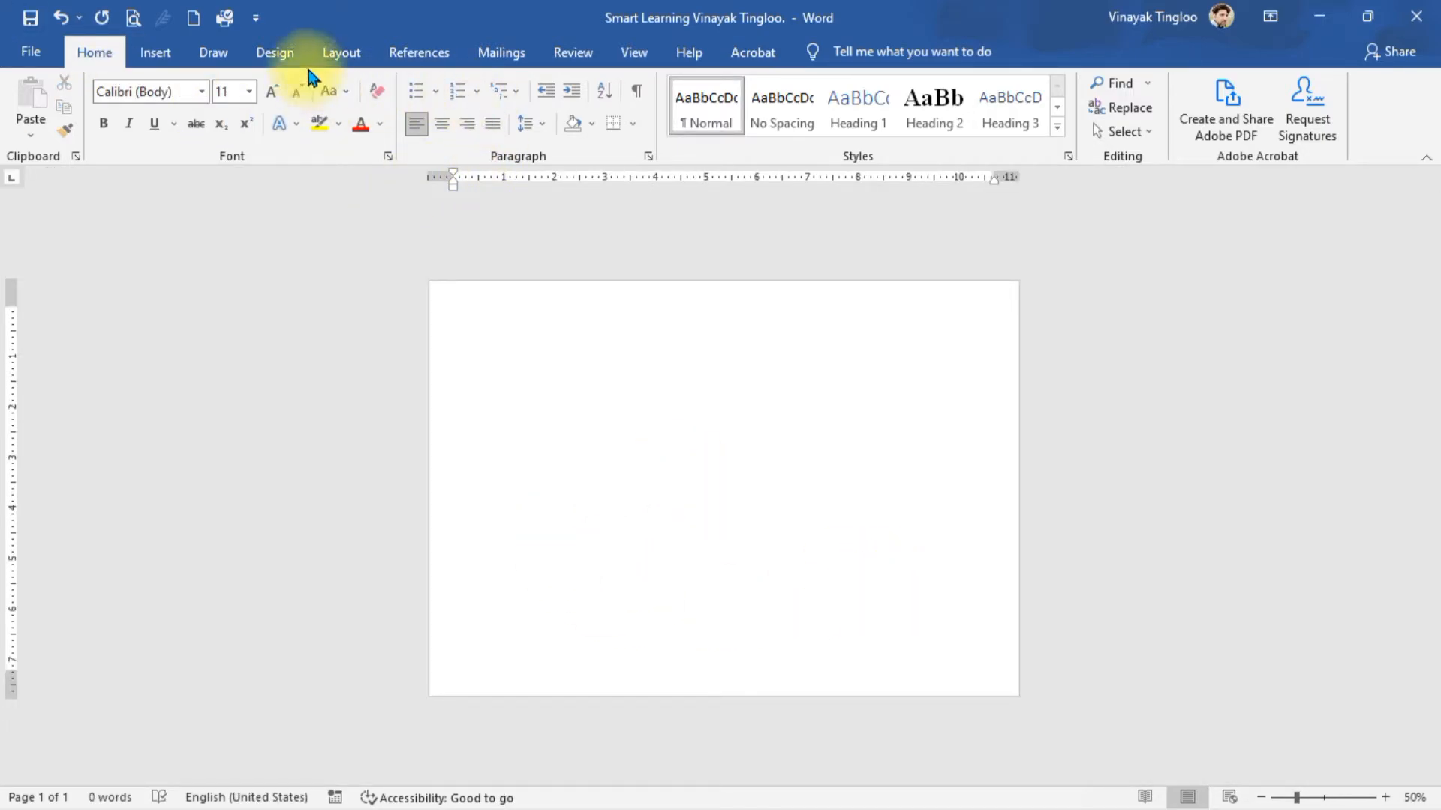
pyautogui.click(341, 54)
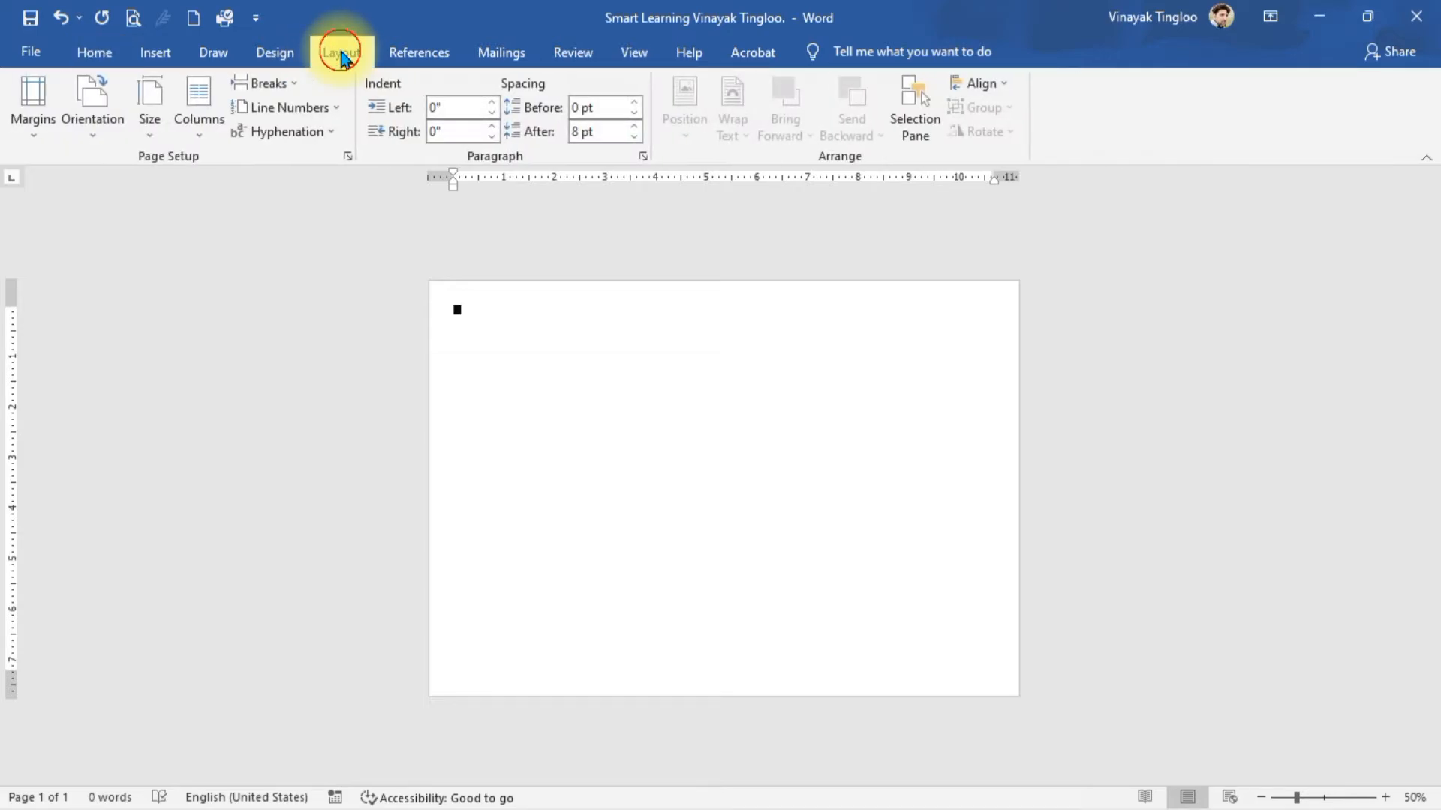
pyautogui.click(152, 132)
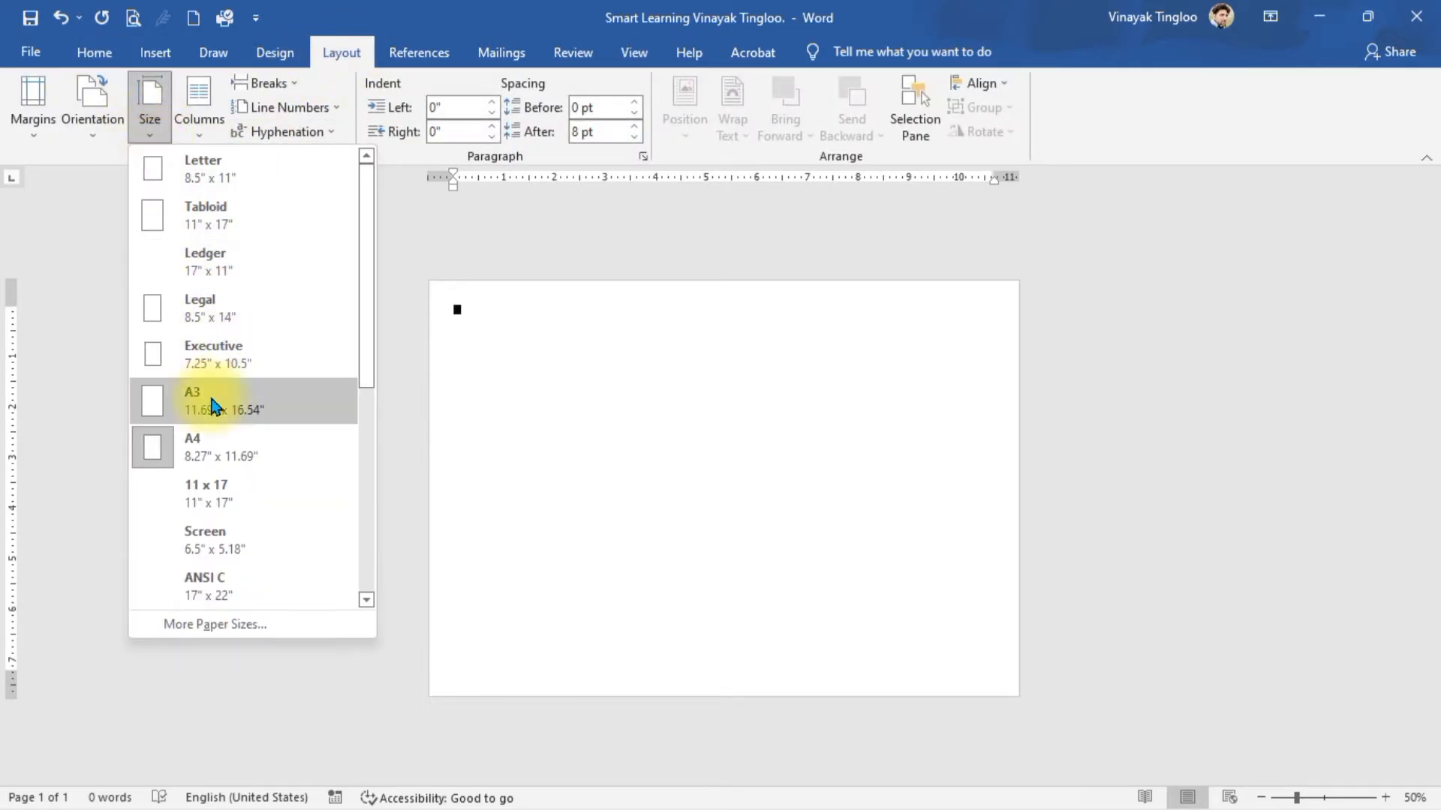
pyautogui.click(204, 434)
pyautogui.click(100, 140)
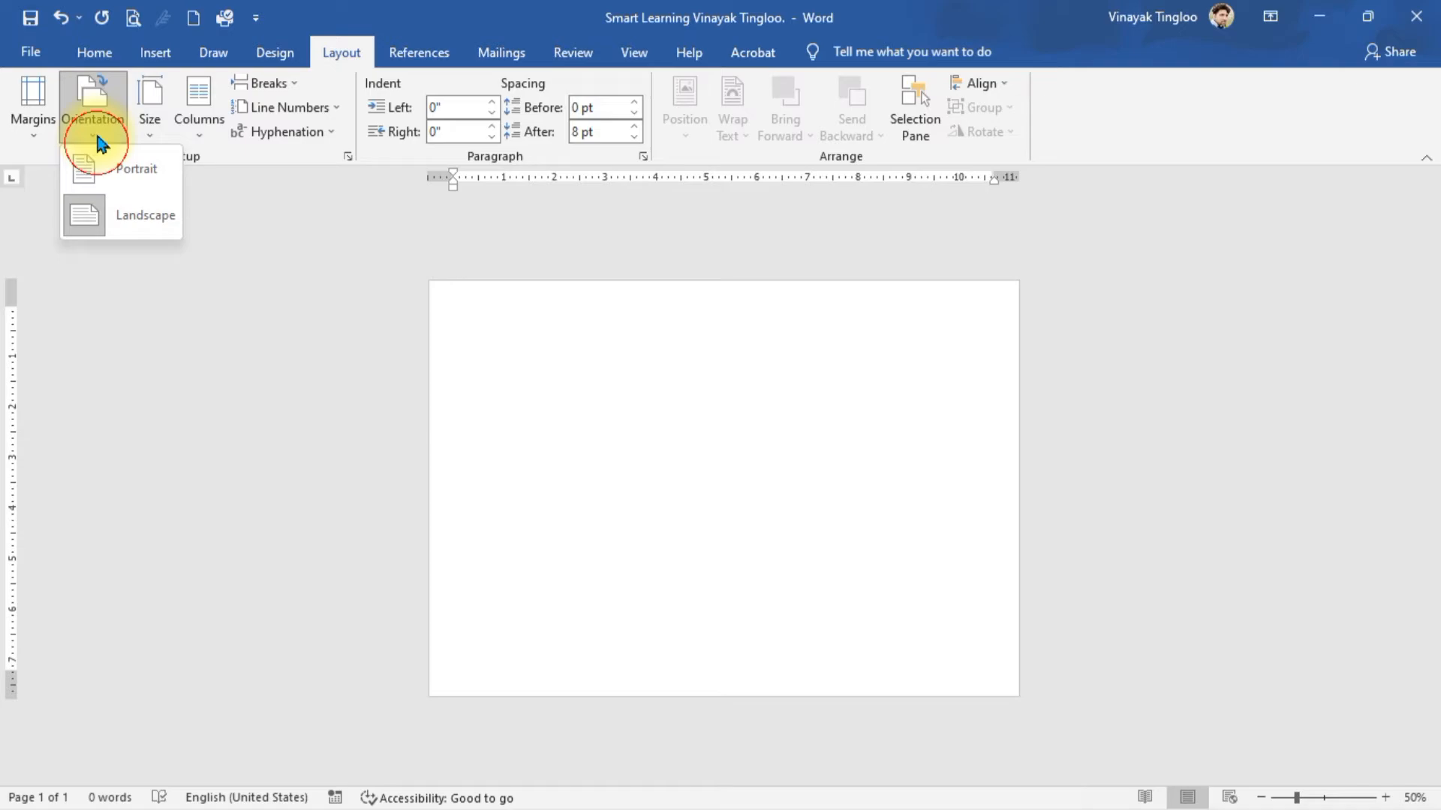
pyautogui.click(140, 175)
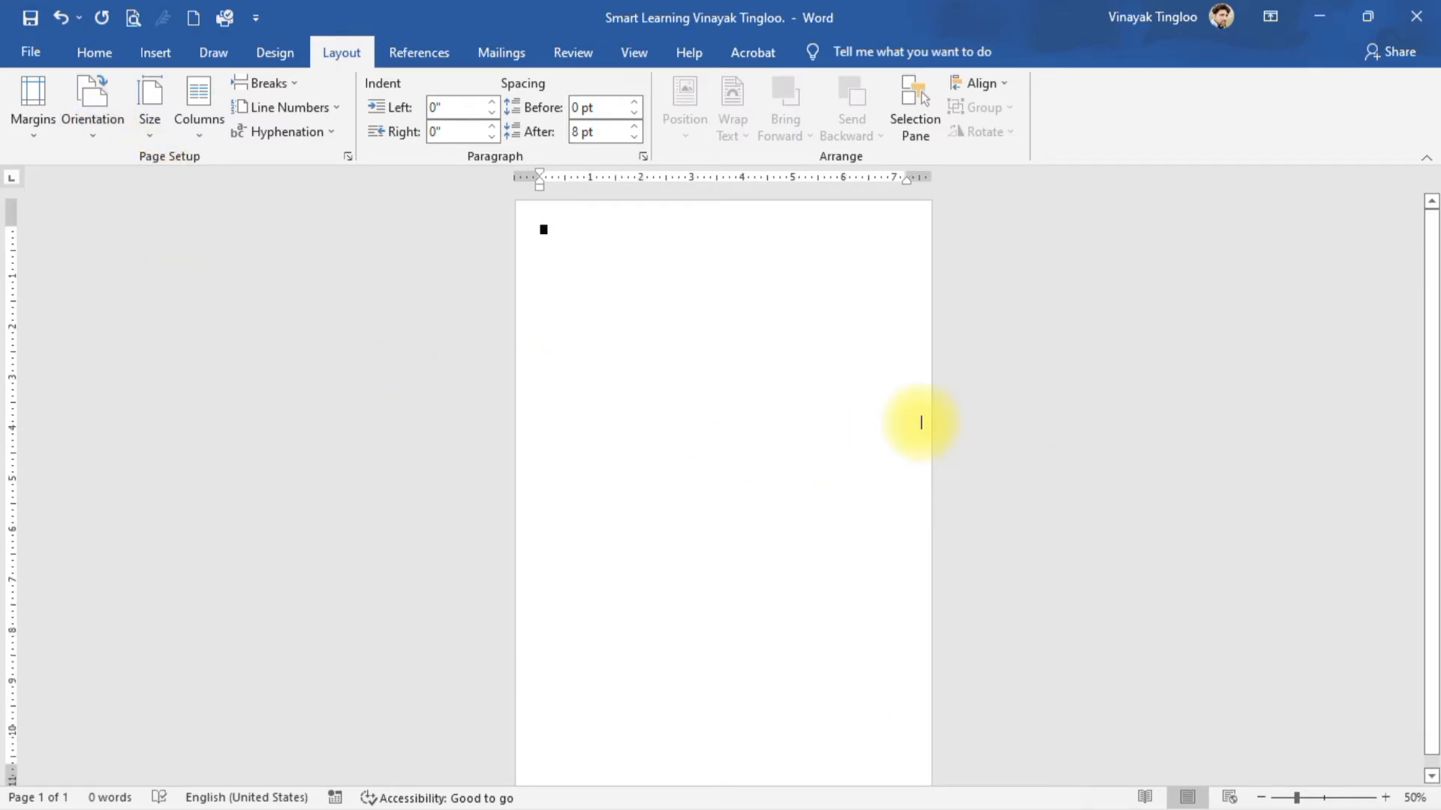
pyautogui.keyDown('ctrl'); pyautogui.scroll(-4, 904, 395); pyautogui.keyUp('ctrl')
pyautogui.keyDown('ctrl'); pyautogui.scroll(6, 892, 375); pyautogui.keyUp('ctrl')
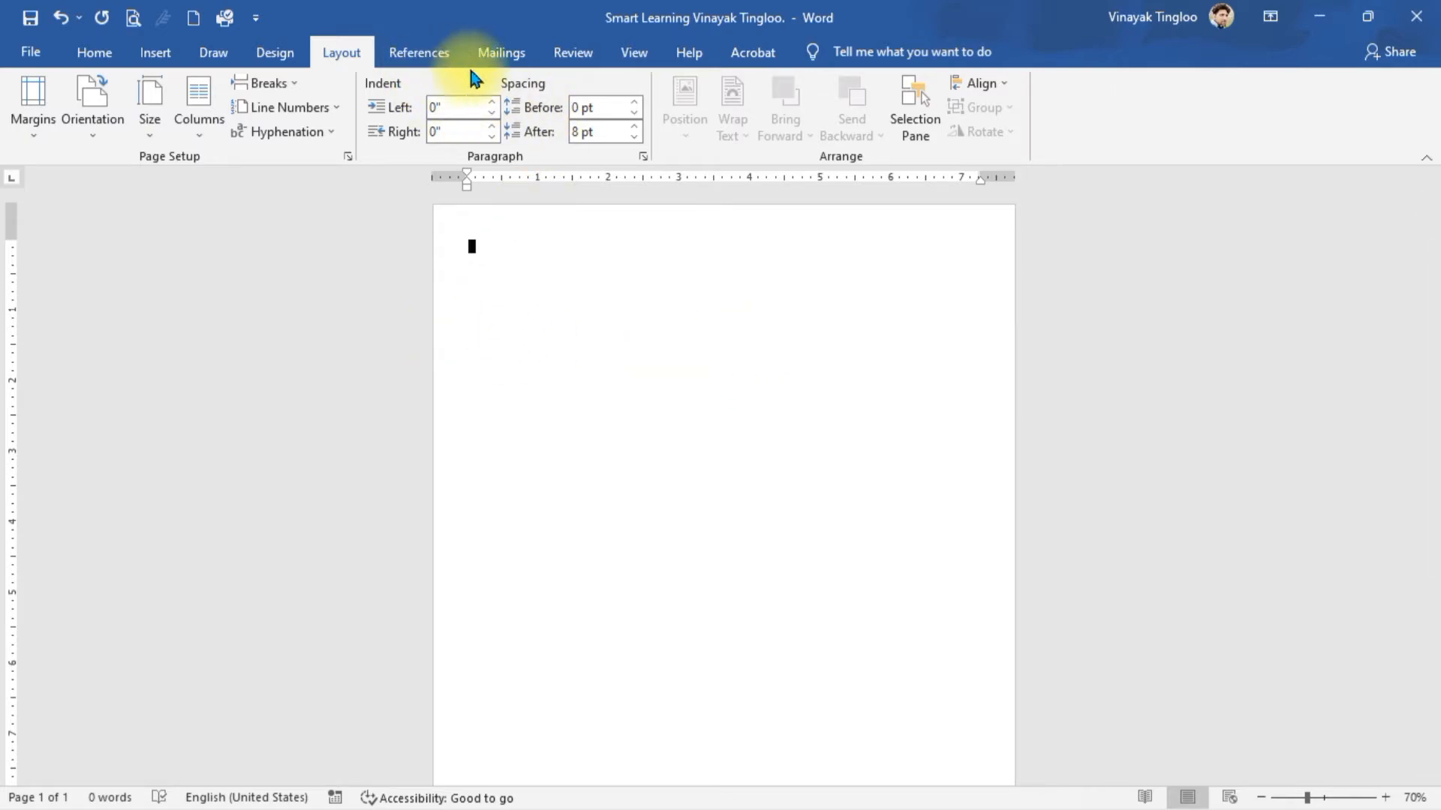
pyautogui.click(510, 54)
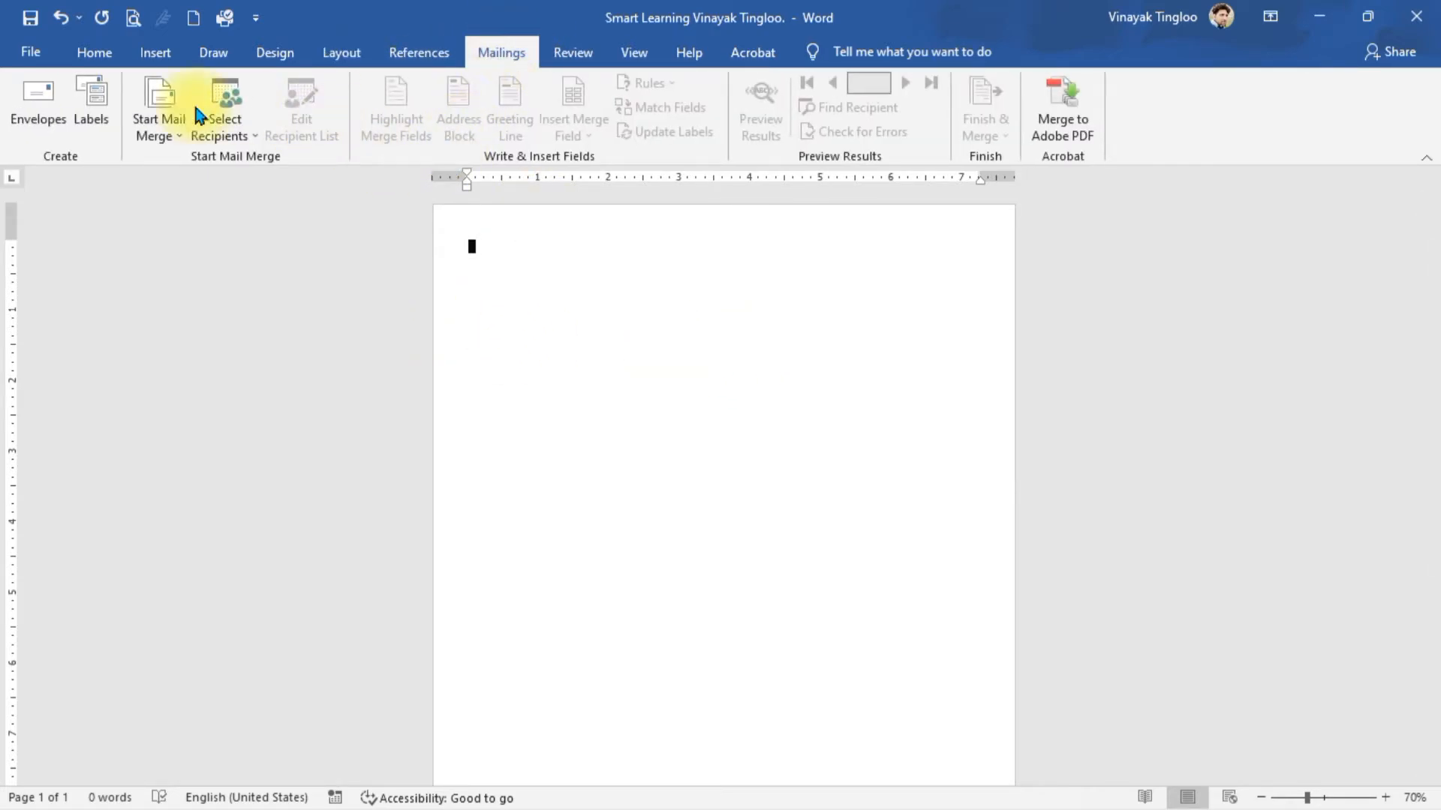
# - Open Labels and enter Name:, Class:, Sectioin:, Roll No: as four lines of label text
pyautogui.click(90, 120)
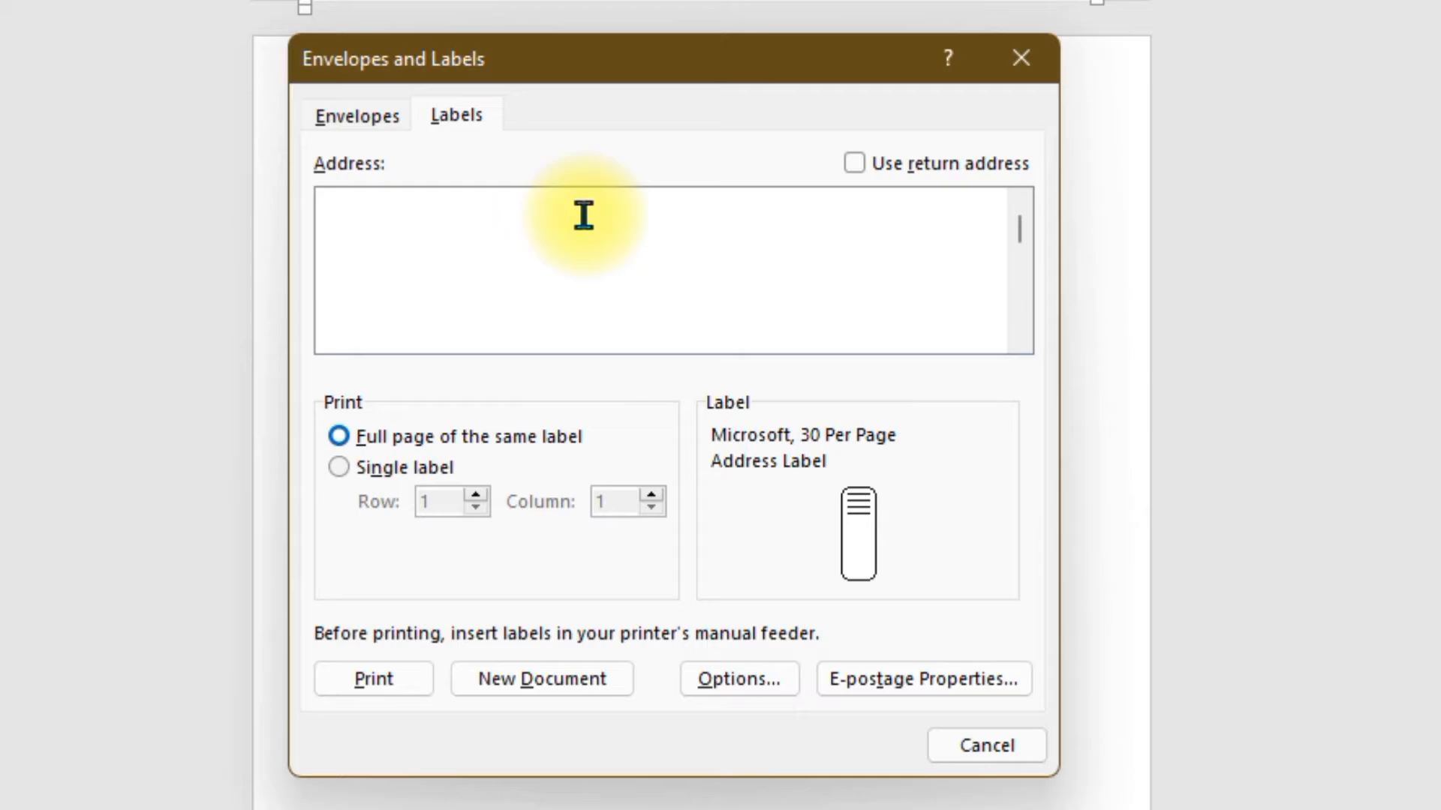
pyautogui.click(584, 215)
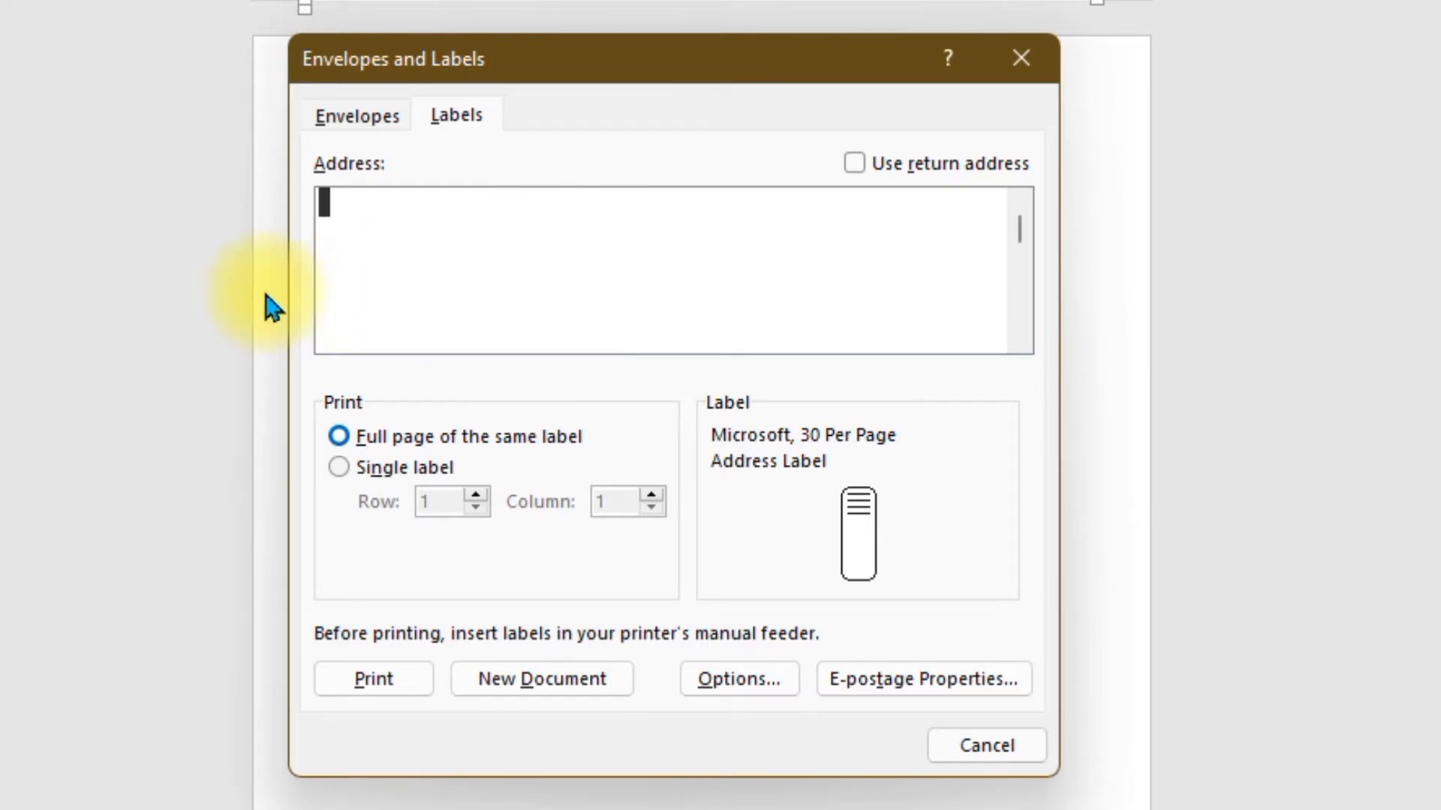
pyautogui.write('N')
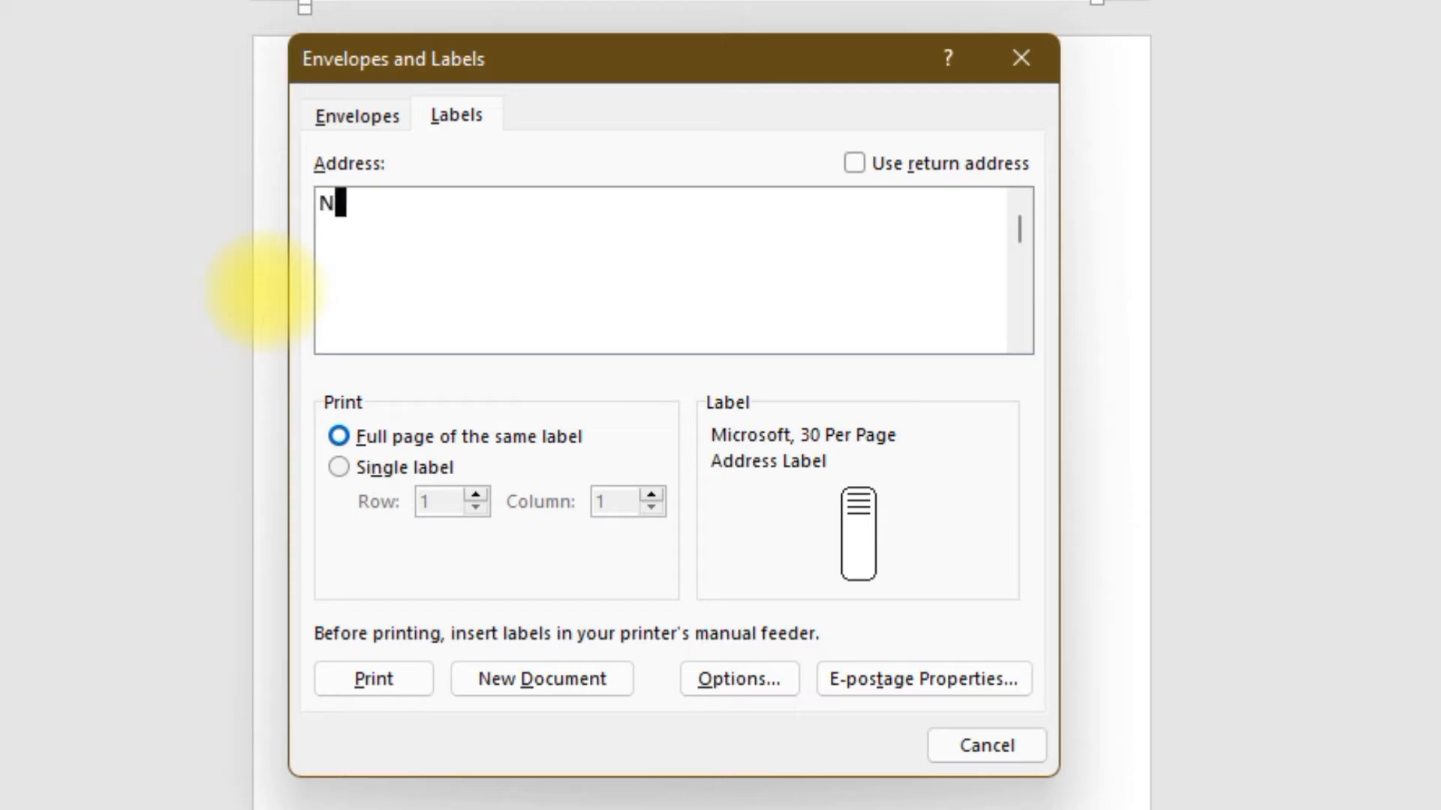
pyautogui.write('ame:')
pyautogui.press('Return')
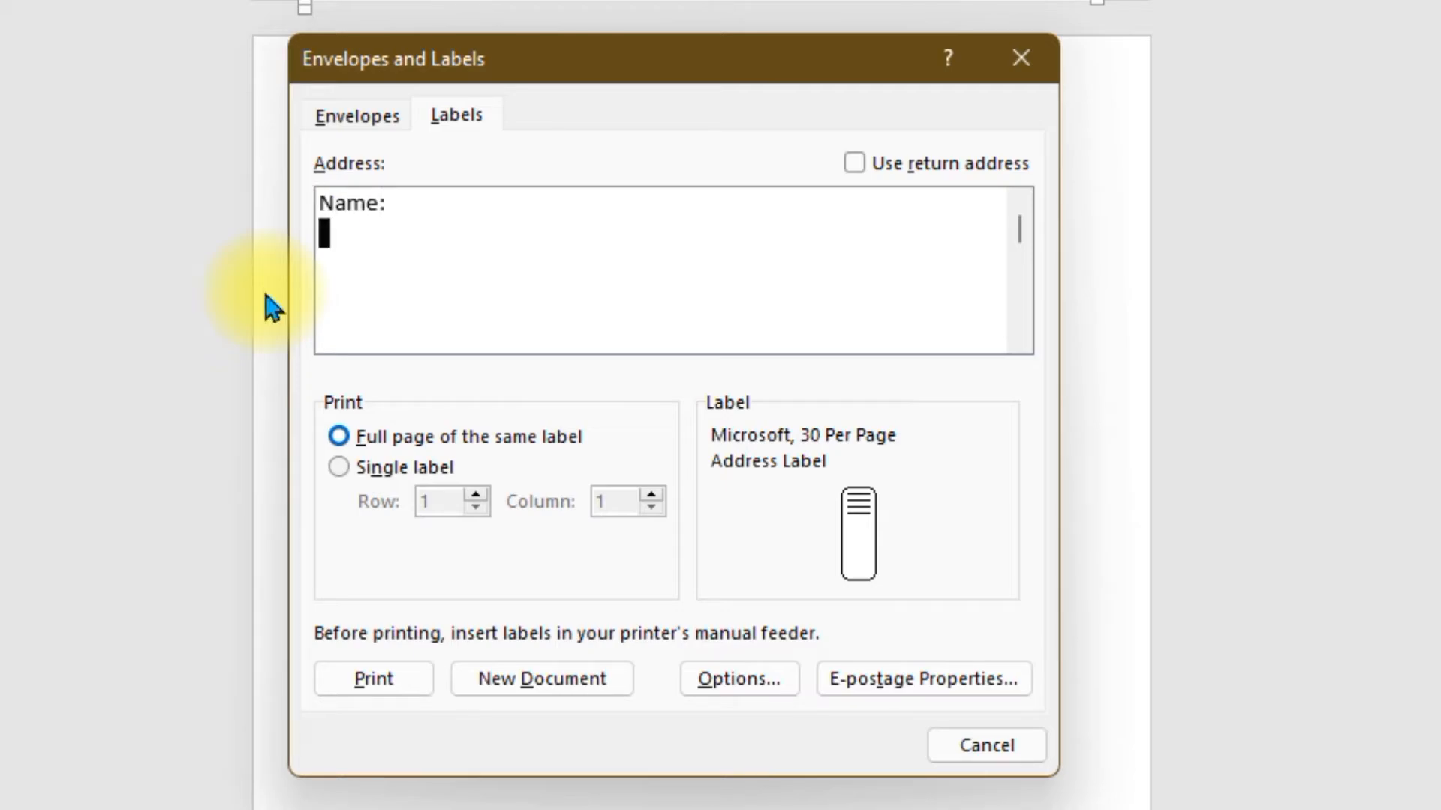
pyautogui.write('Class')
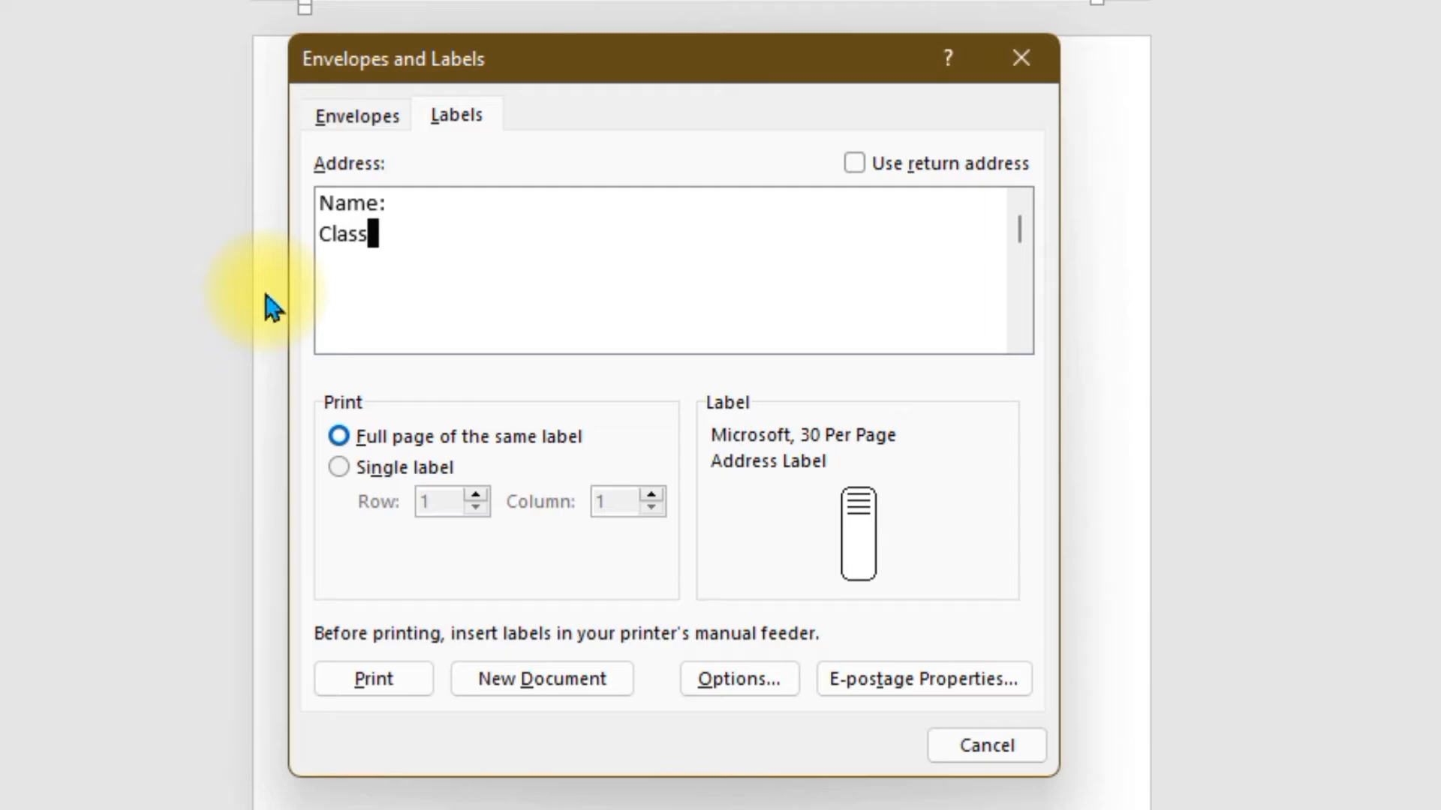
pyautogui.write(':')
pyautogui.press('Return')
pyautogui.write('Sec')
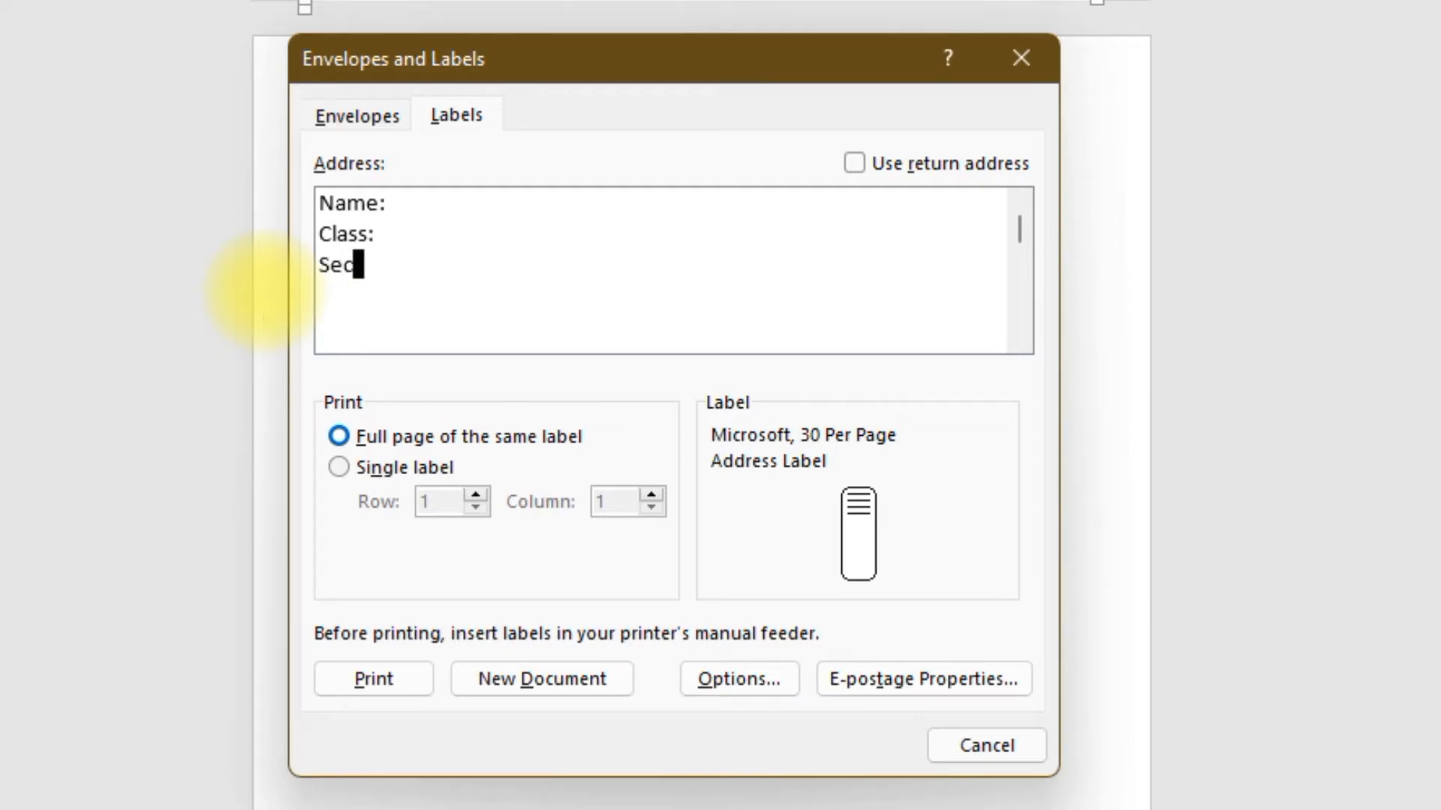
pyautogui.write('cction')
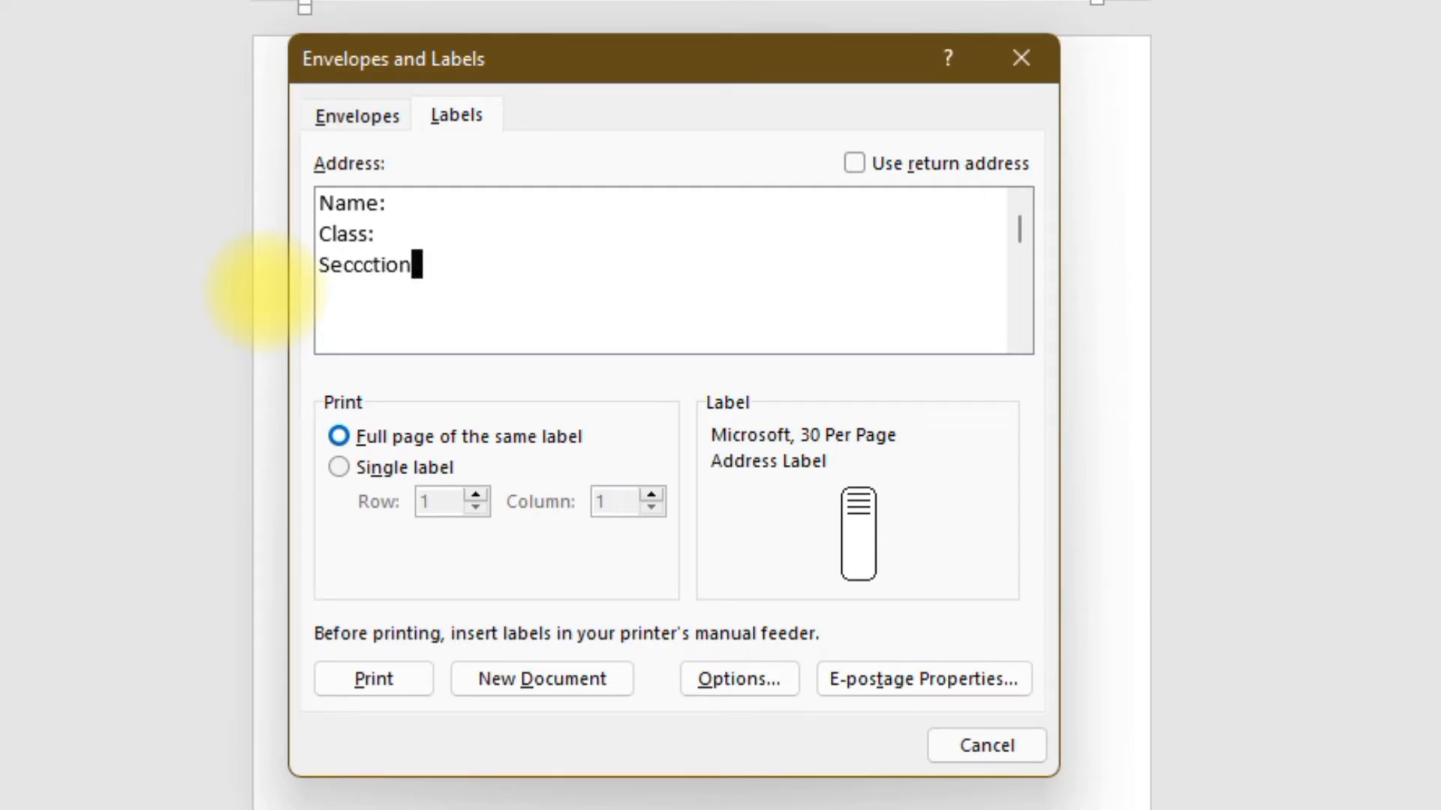
pyautogui.press('BackSpace')
pyautogui.press('BackSpace')
pyautogui.press('BackSpace')
pyautogui.press('BackSpace')
pyautogui.press('BackSpace')
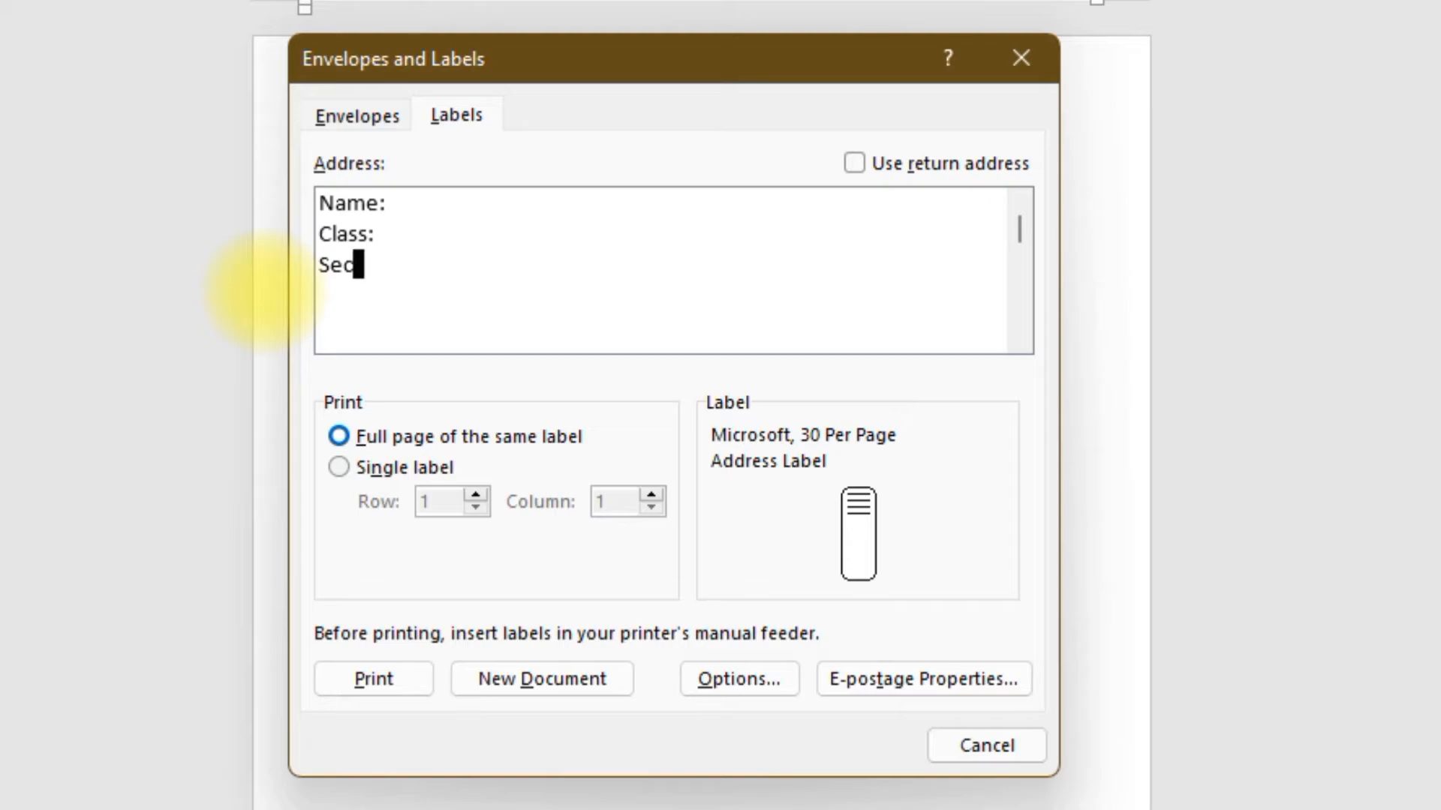
pyautogui.write('tioin:')
pyautogui.press('Return')
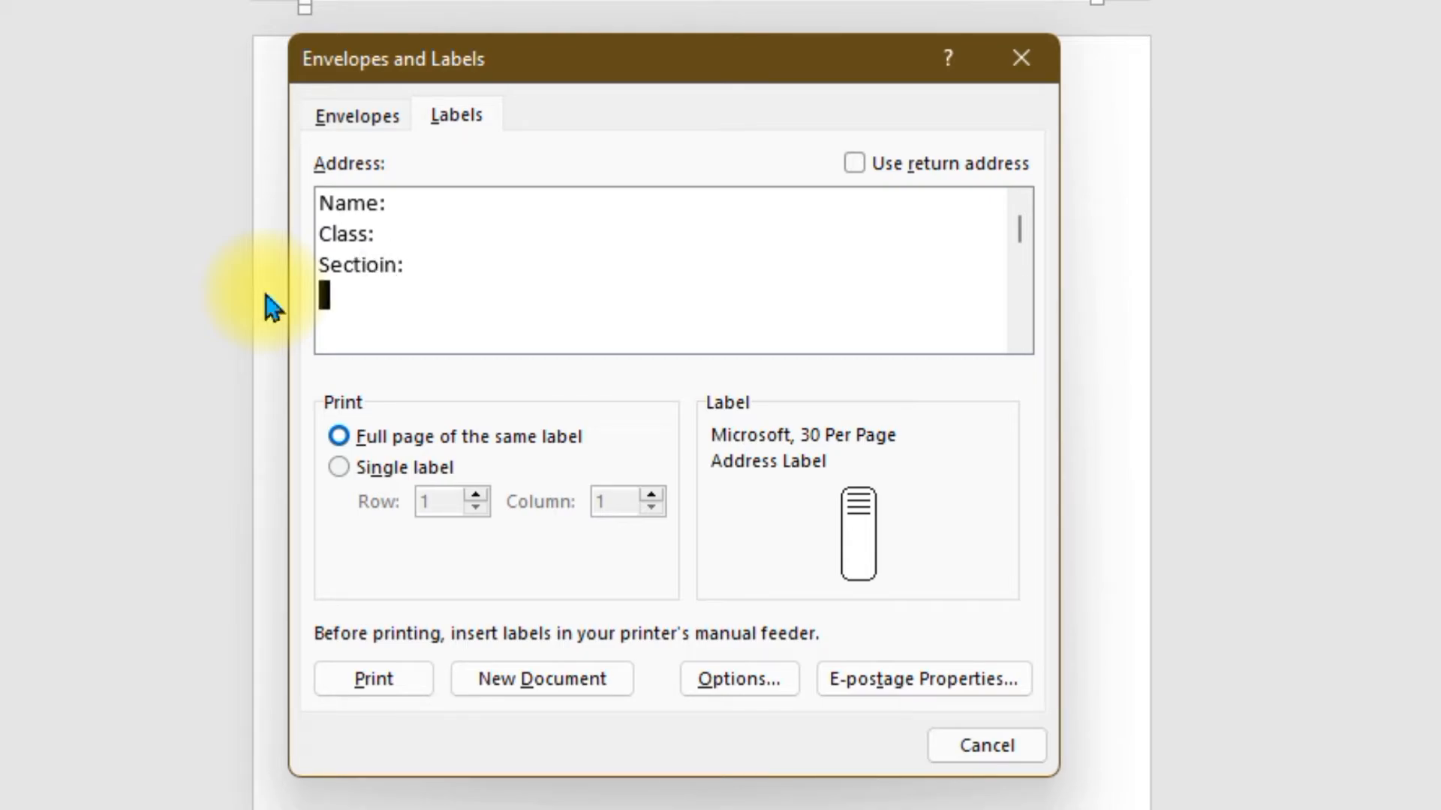
pyautogui.write('Roll No:')
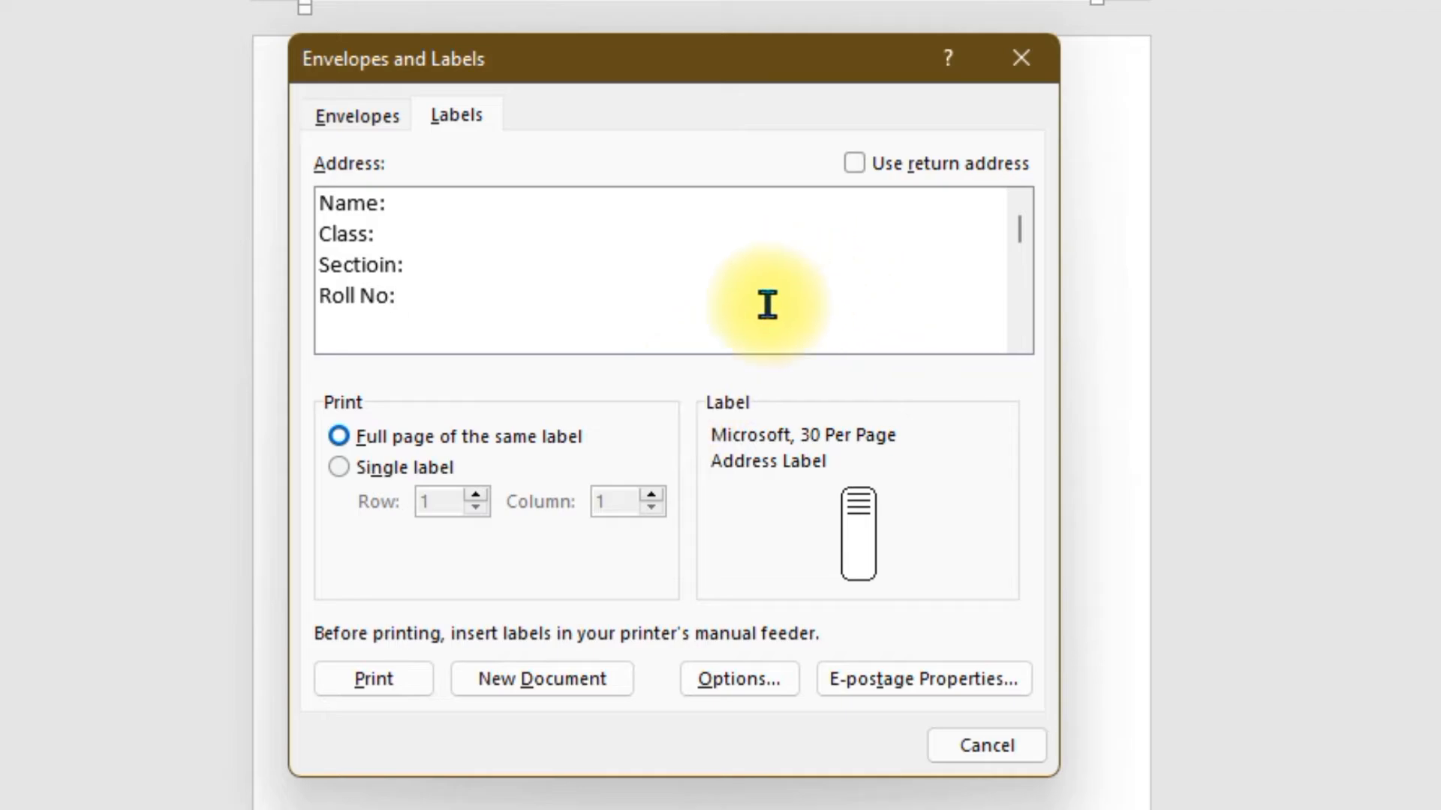
# - In Label Options, set the label vendor to A-ONE
pyautogui.click(785, 678)
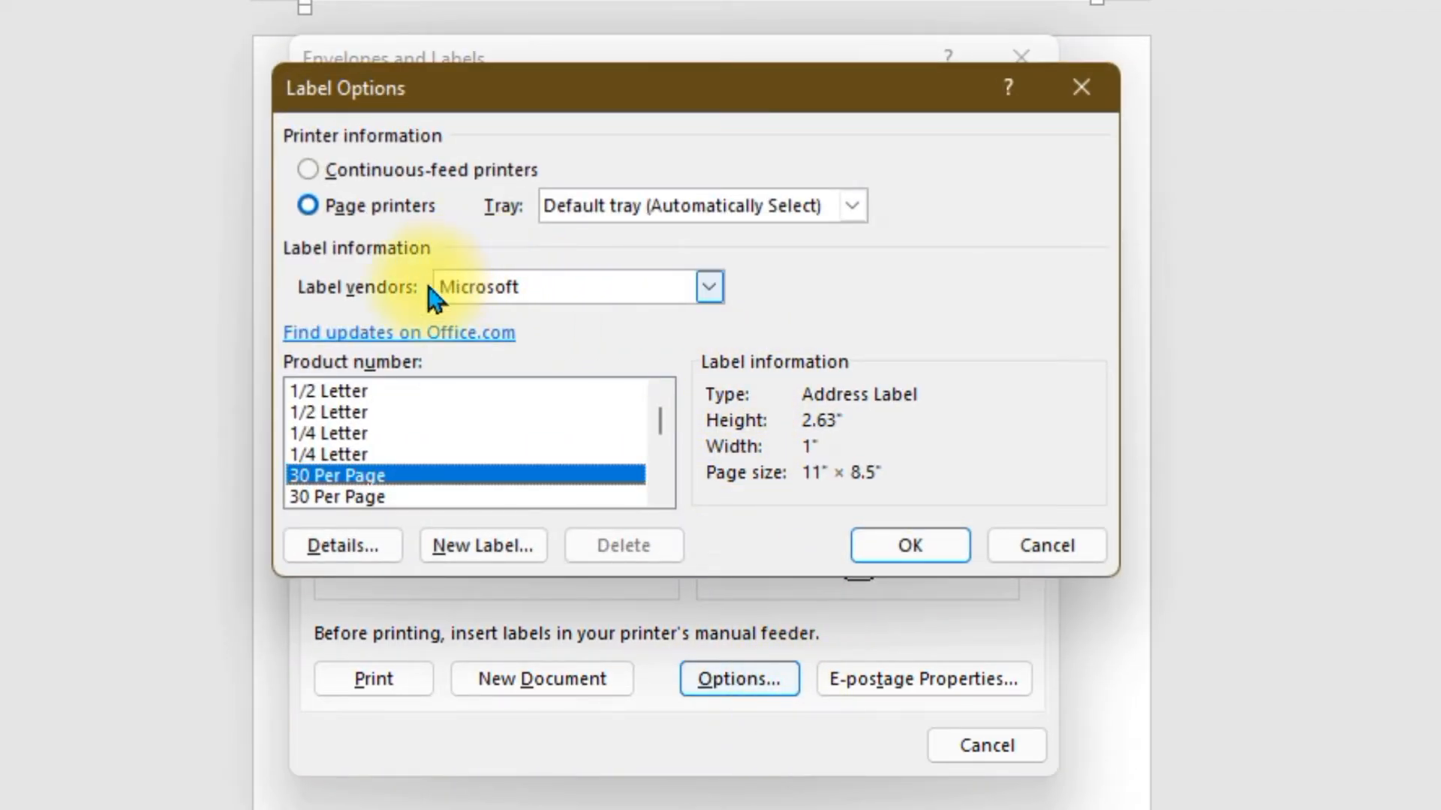
pyautogui.click(709, 293)
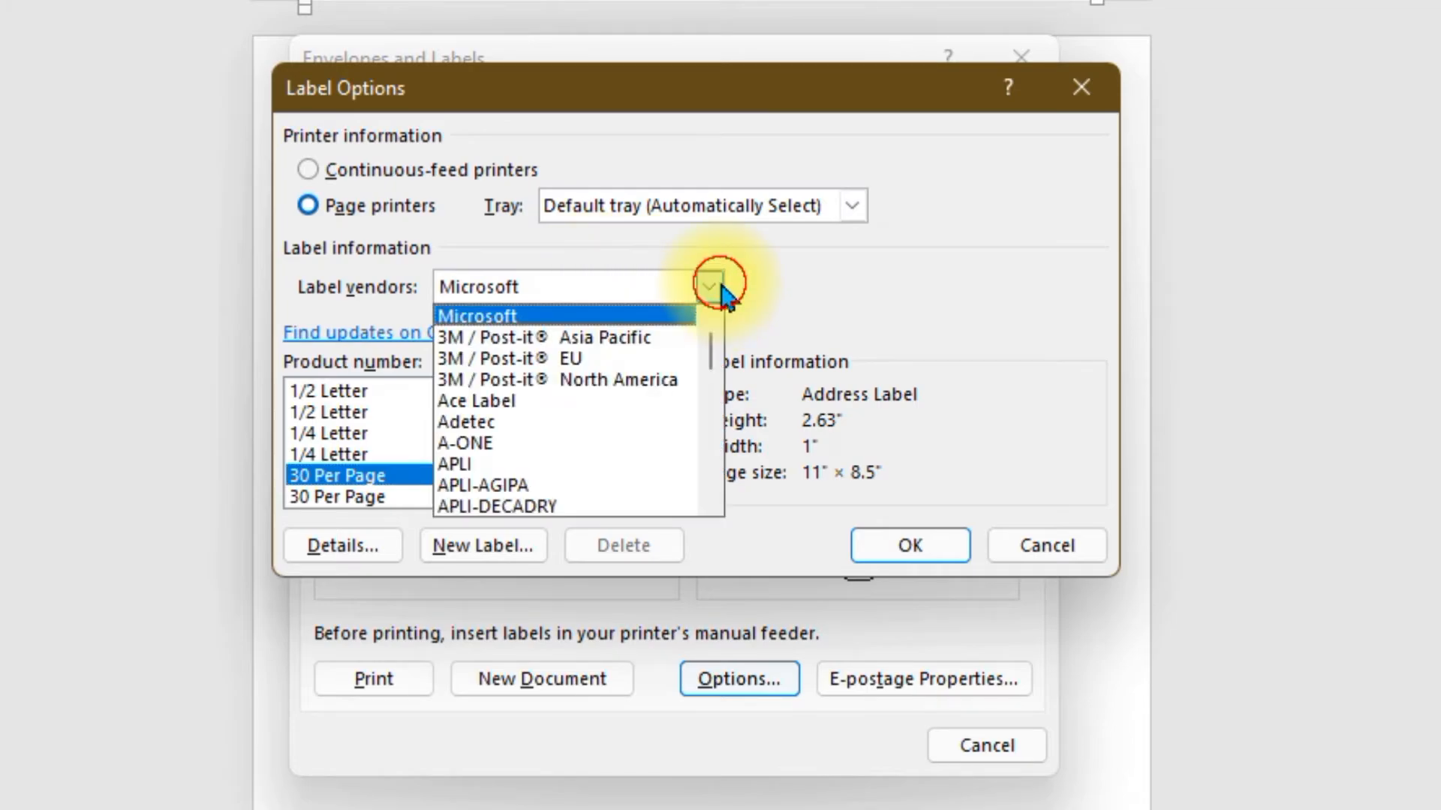
pyautogui.scroll(-5, 637, 387)
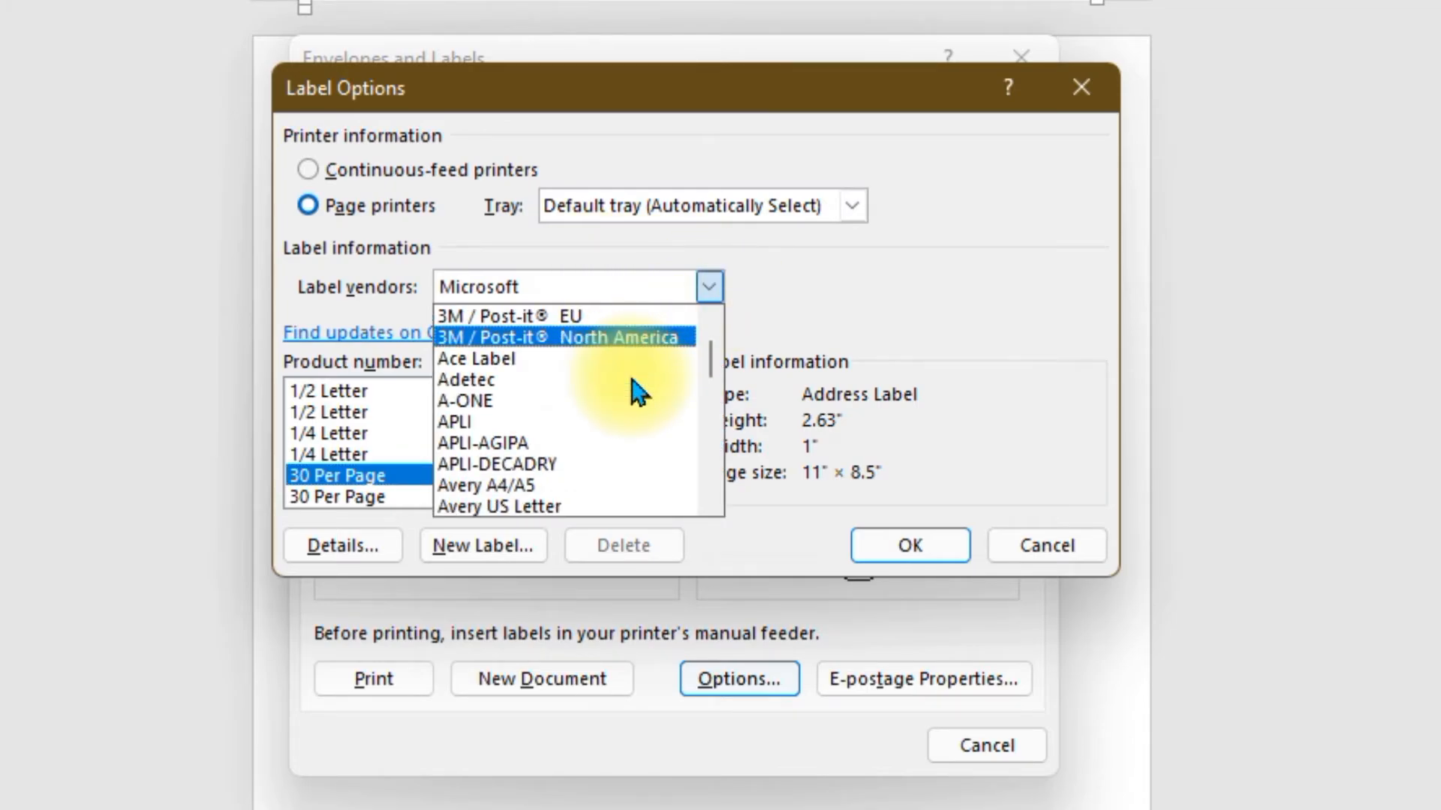
pyautogui.scroll(-6, 635, 379)
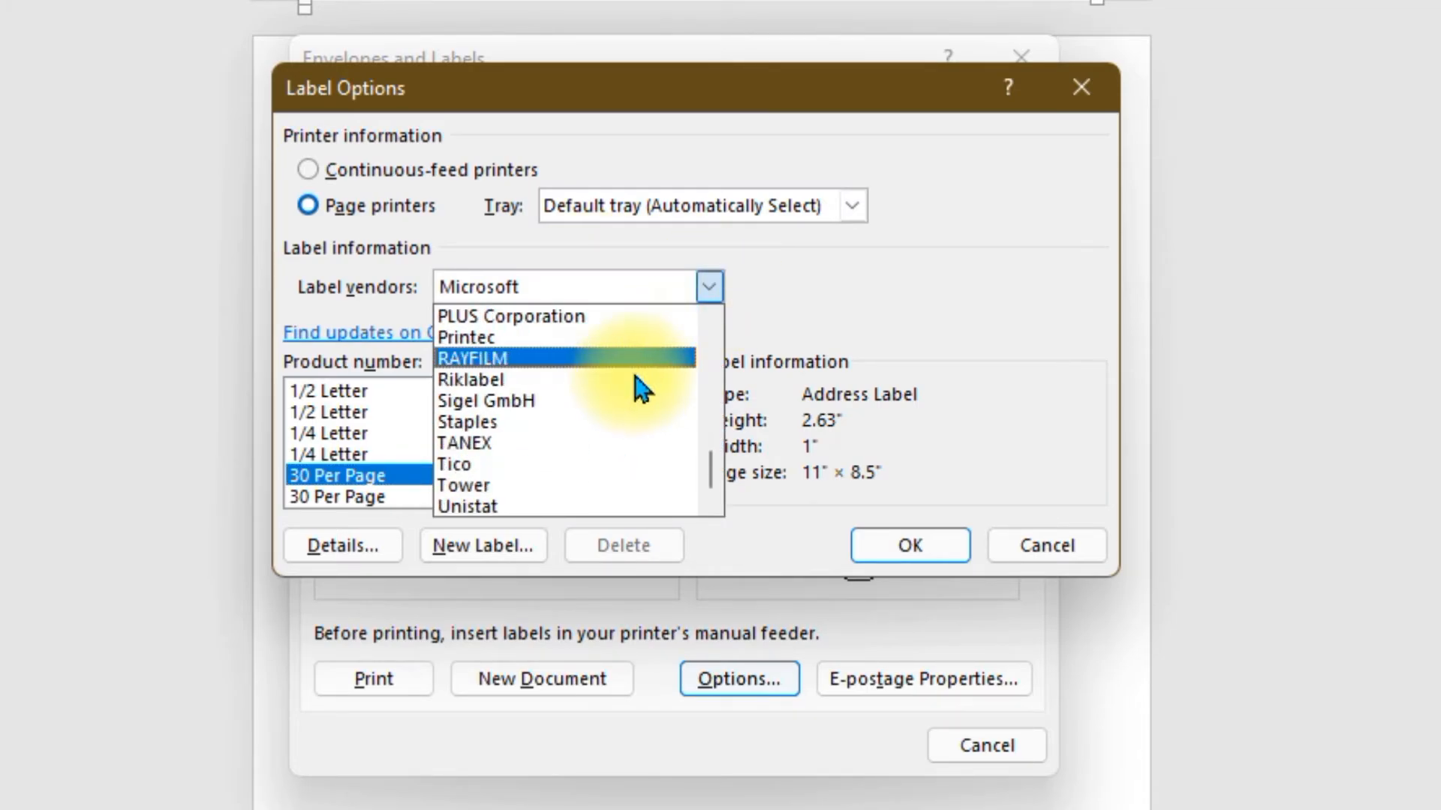
pyautogui.scroll(3, 603, 388)
pyautogui.scroll(5, 602, 388)
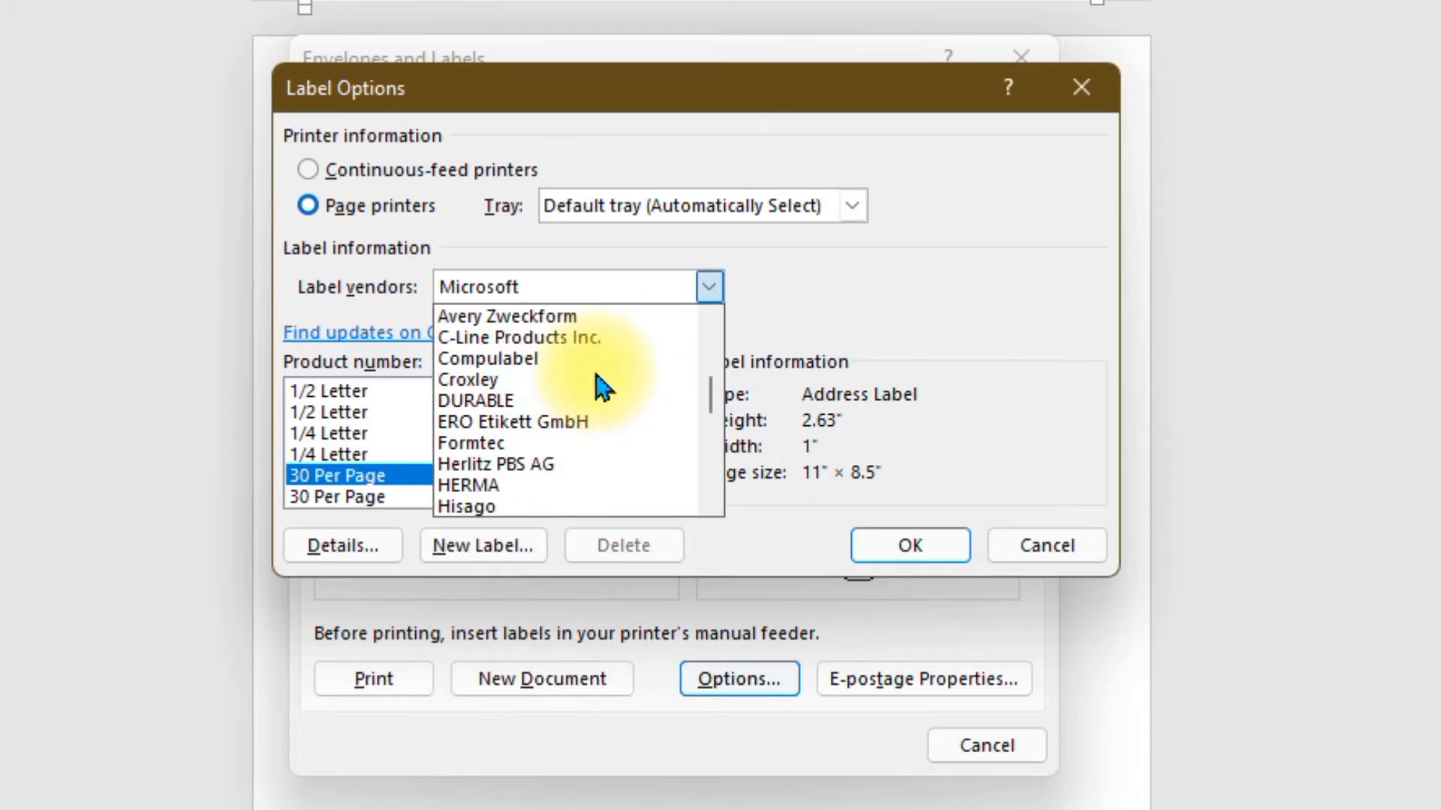
pyautogui.scroll(2, 601, 386)
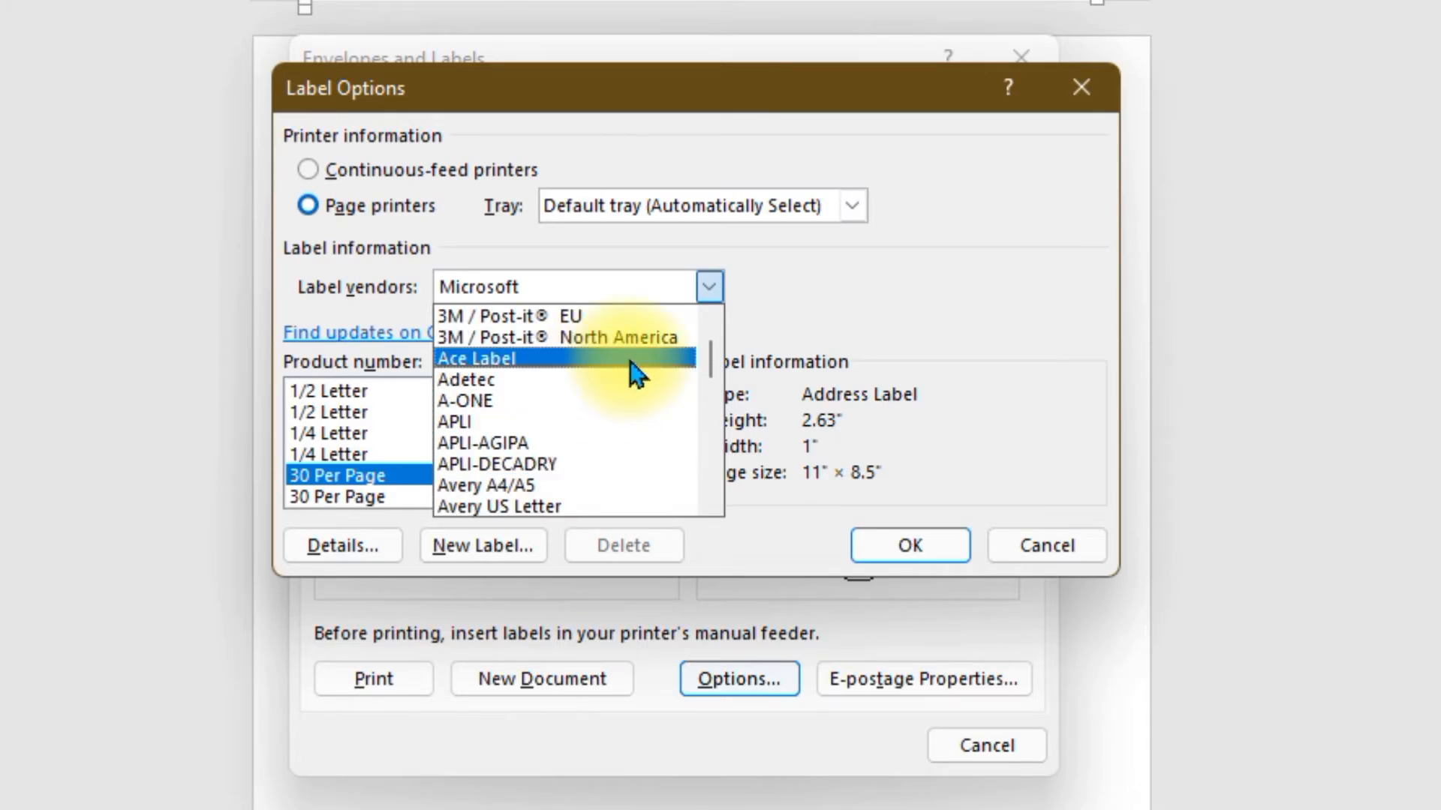
pyautogui.click(523, 401)
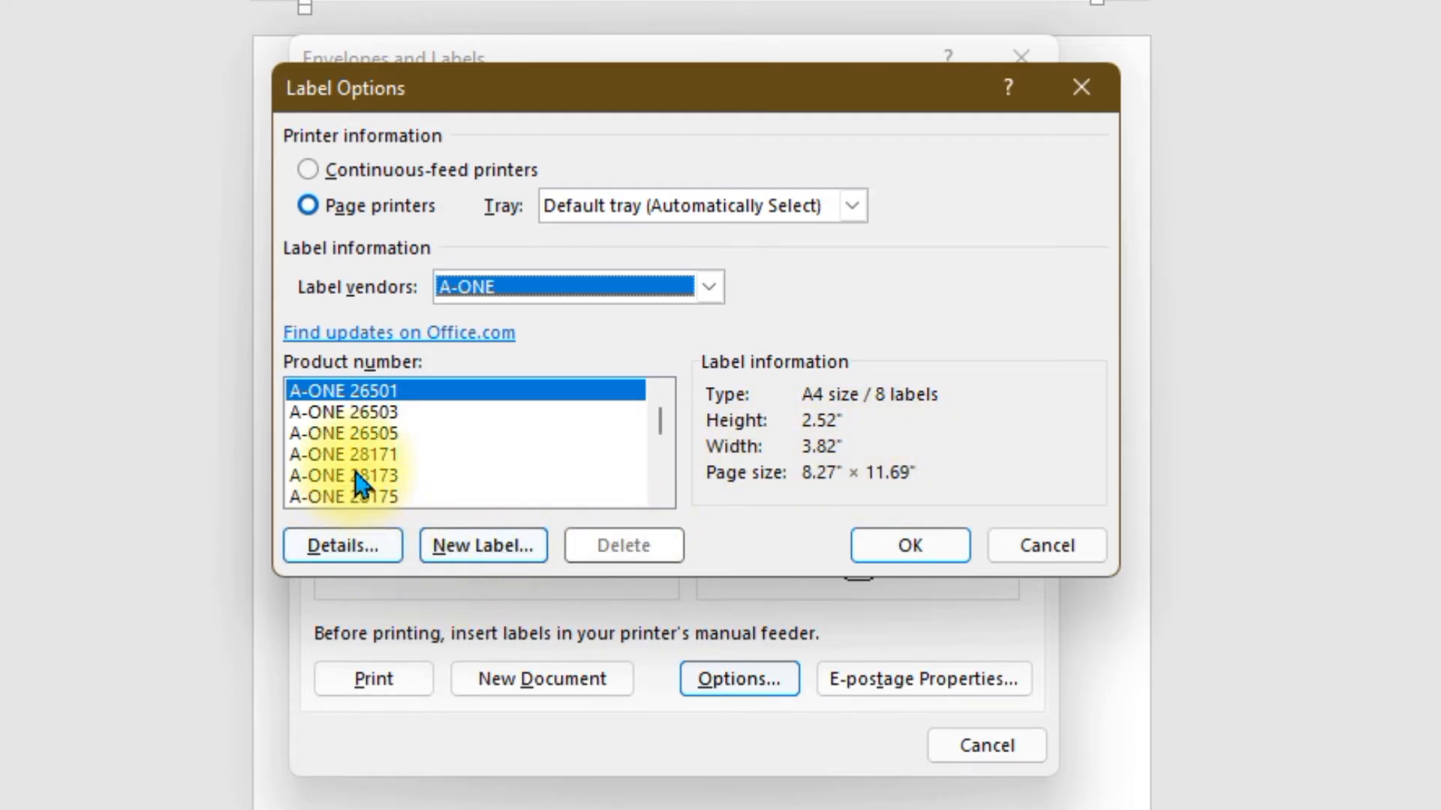
# - Compare A-ONE products (28171, 26503, 28187, 28311, 28313) and select A-ONE 26505
pyautogui.click(338, 433)
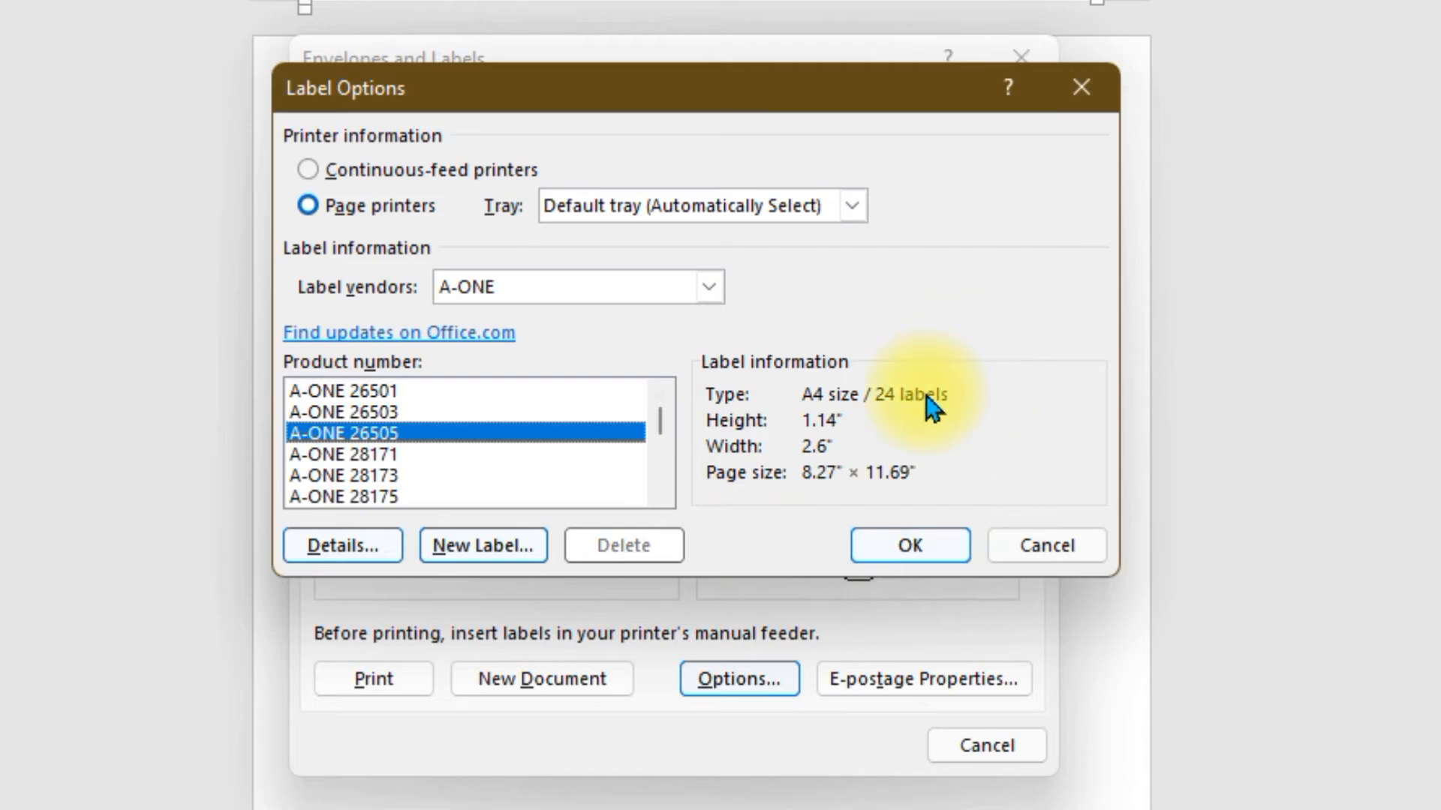
pyautogui.click(342, 454)
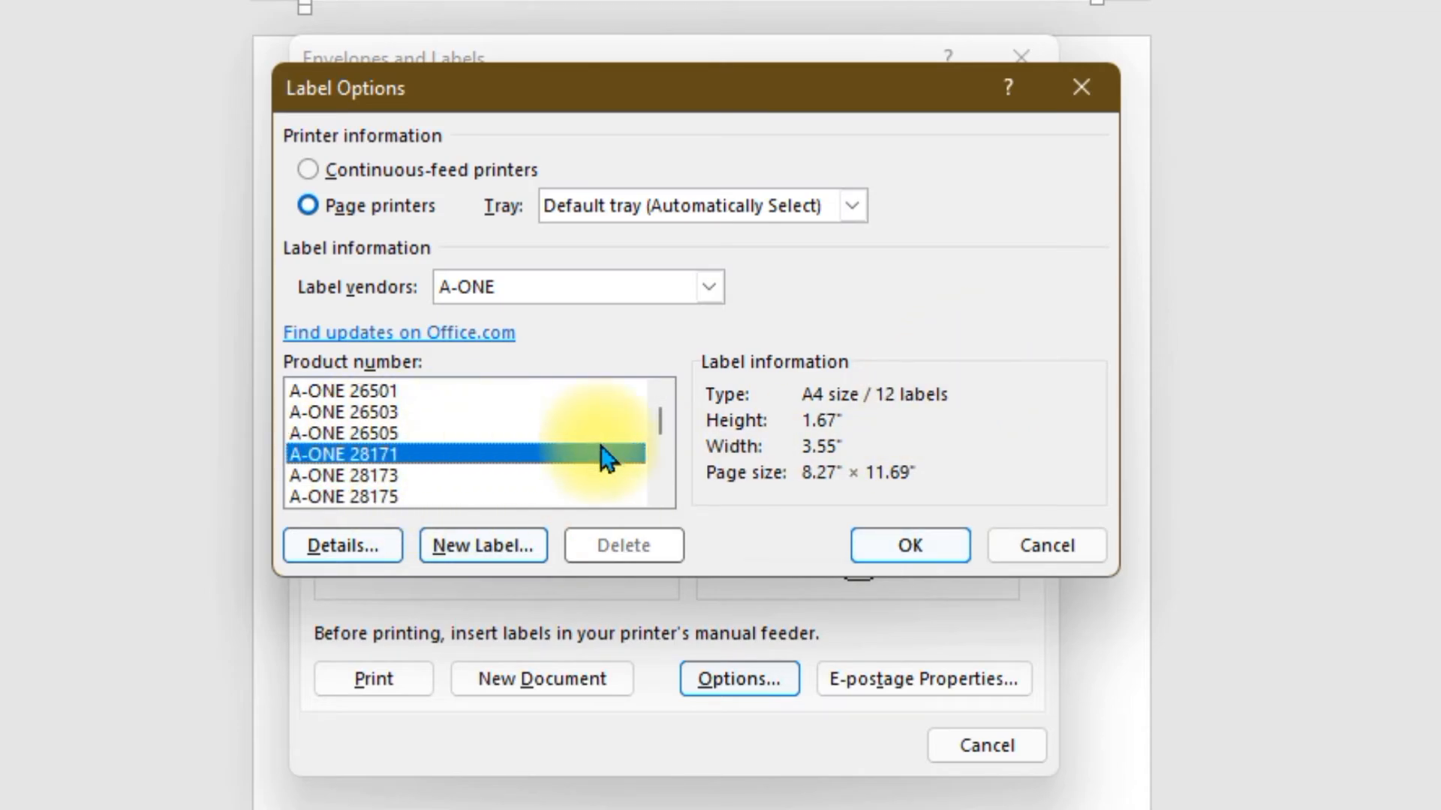
pyautogui.click(367, 412)
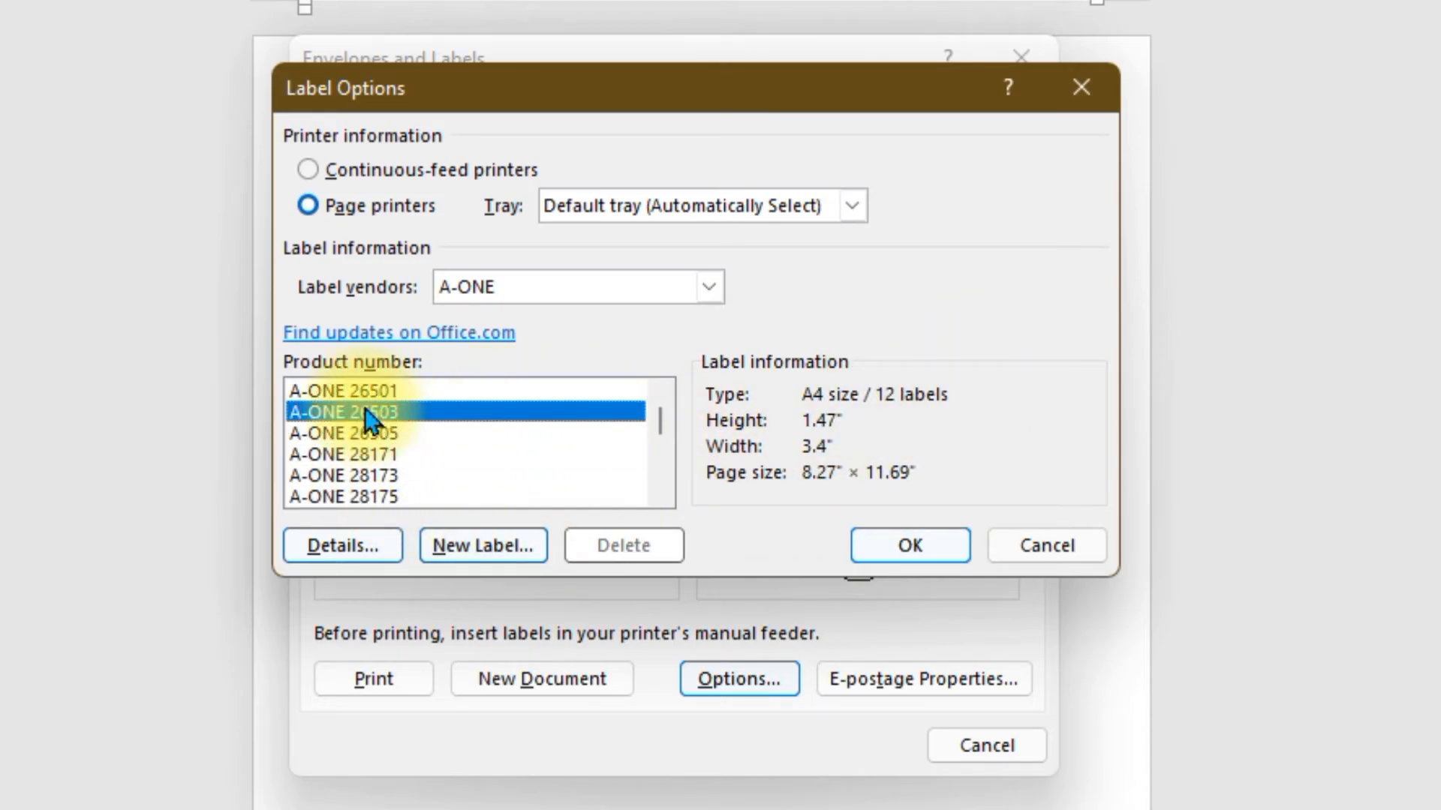
pyautogui.scroll(-3, 367, 417)
pyautogui.click(334, 433)
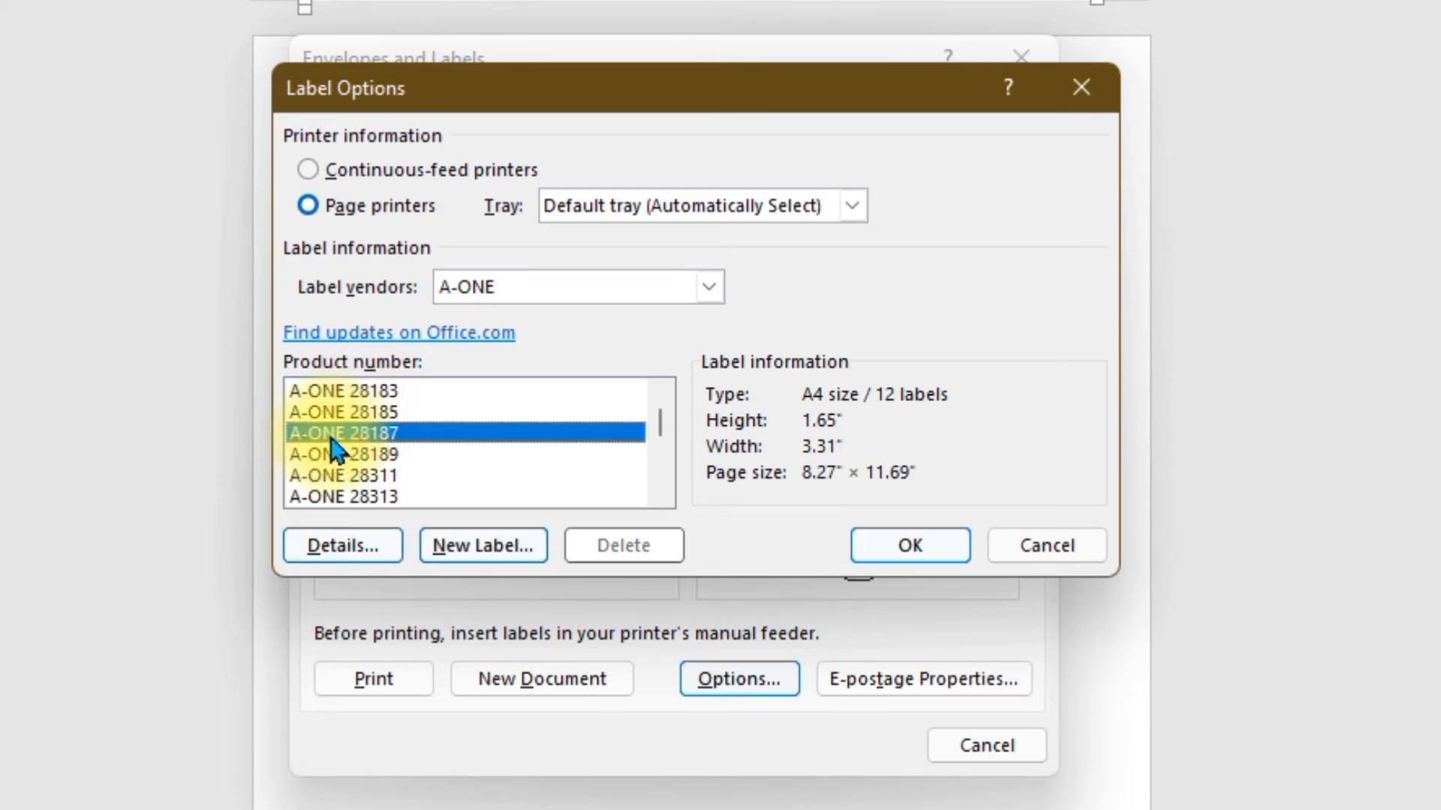
pyautogui.click(315, 476)
pyautogui.click(319, 497)
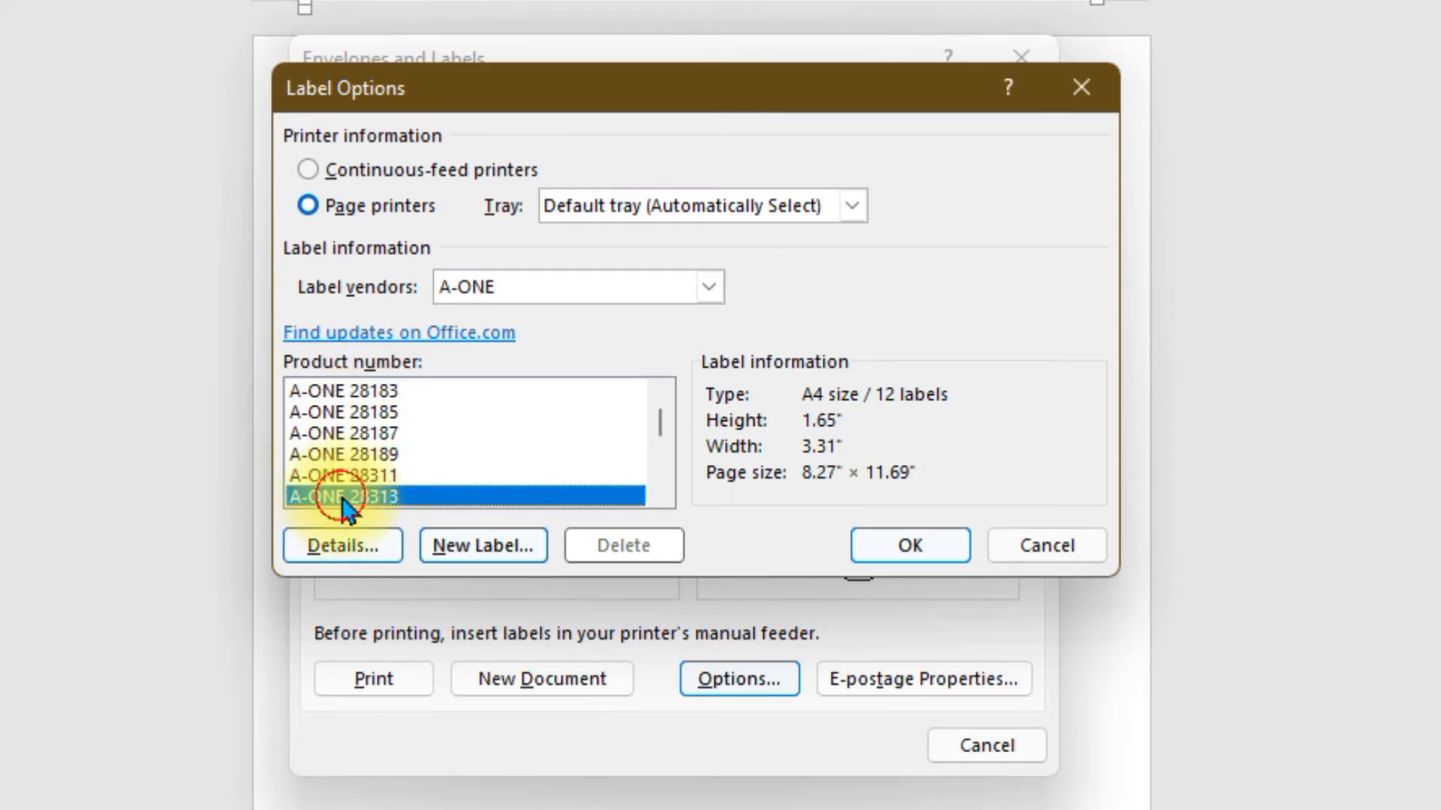
pyautogui.scroll(3, 435, 439)
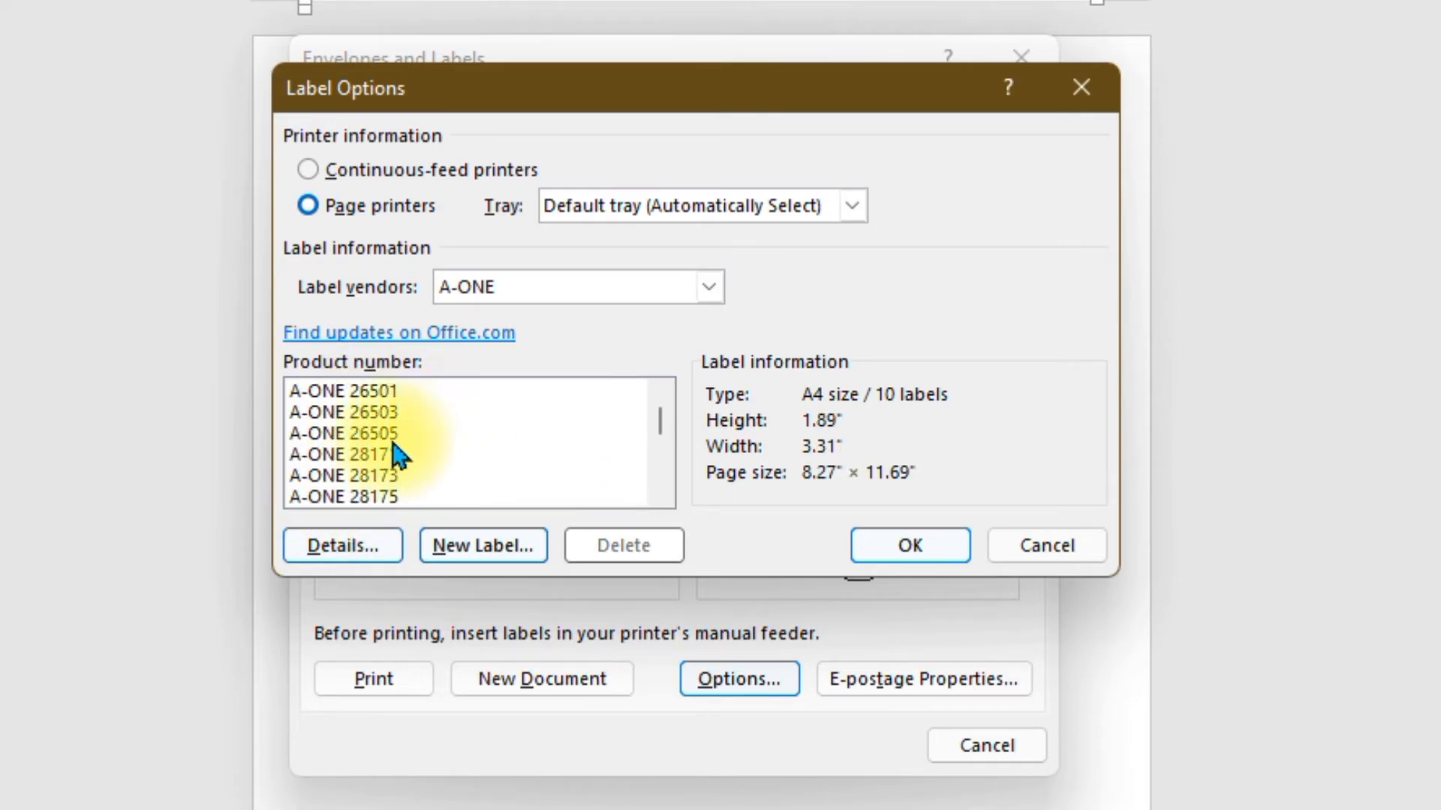
pyautogui.click(366, 433)
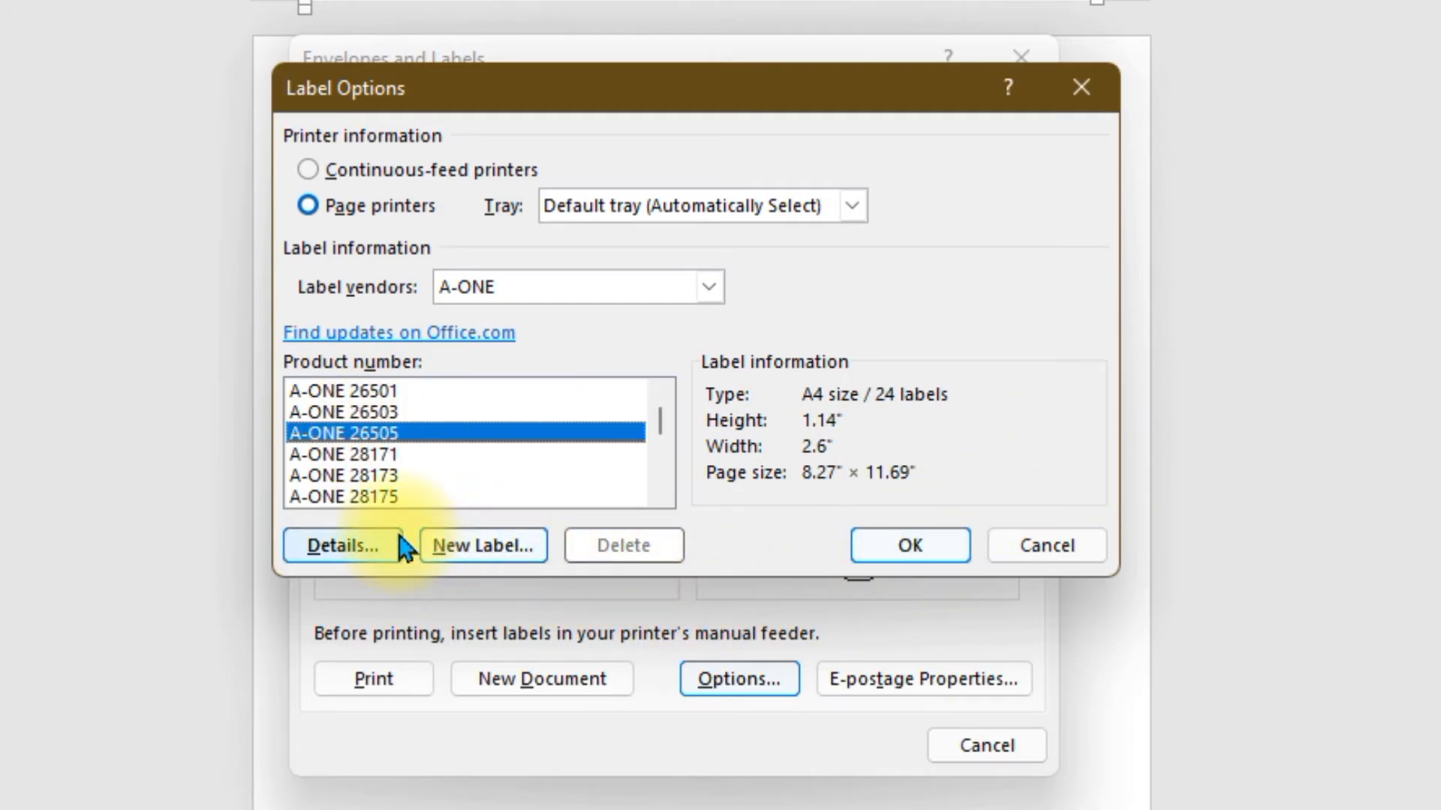
# - Review A-ONE 26505 measurements in Details, then confirm the label choice with OK
pyautogui.click(375, 544)
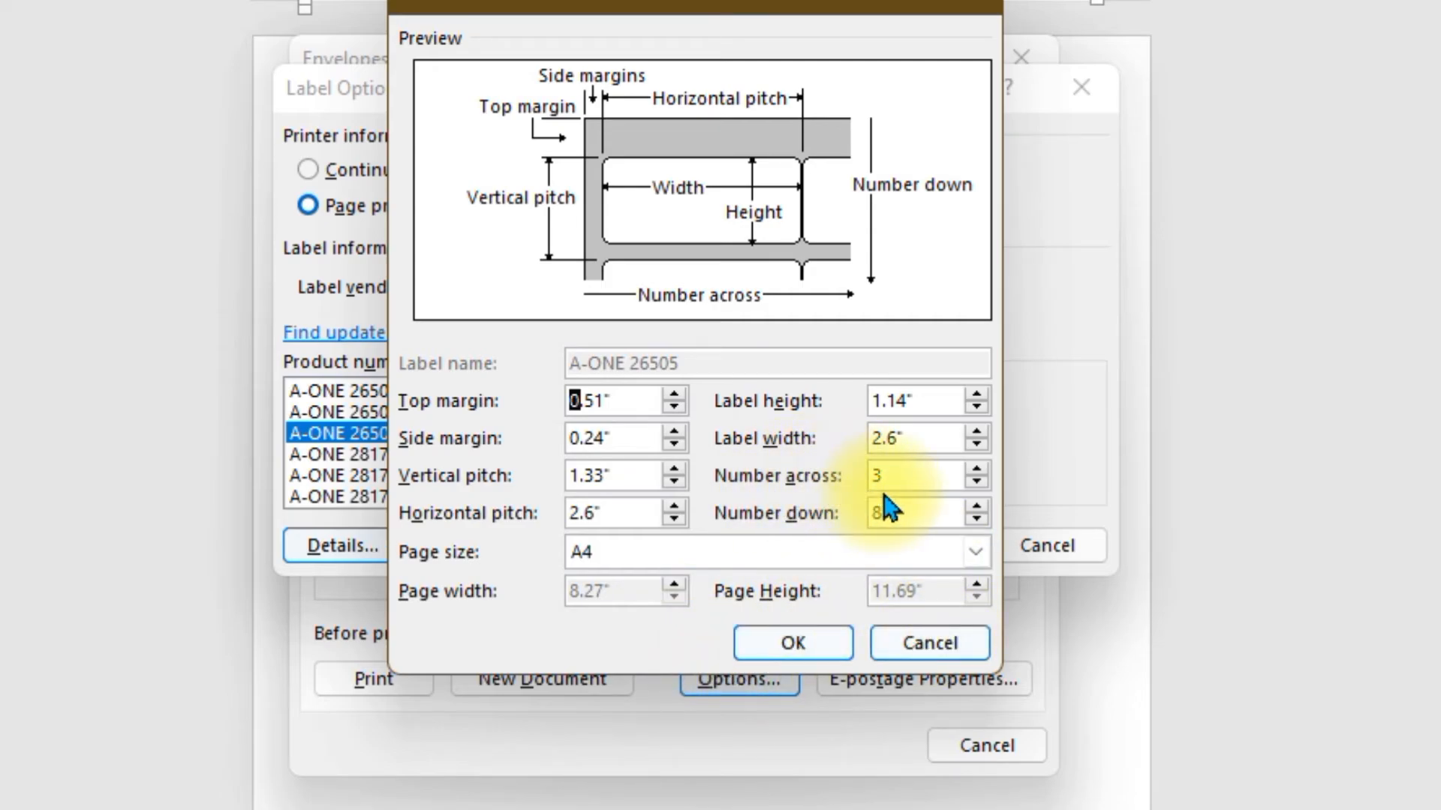
pyautogui.click(955, 640)
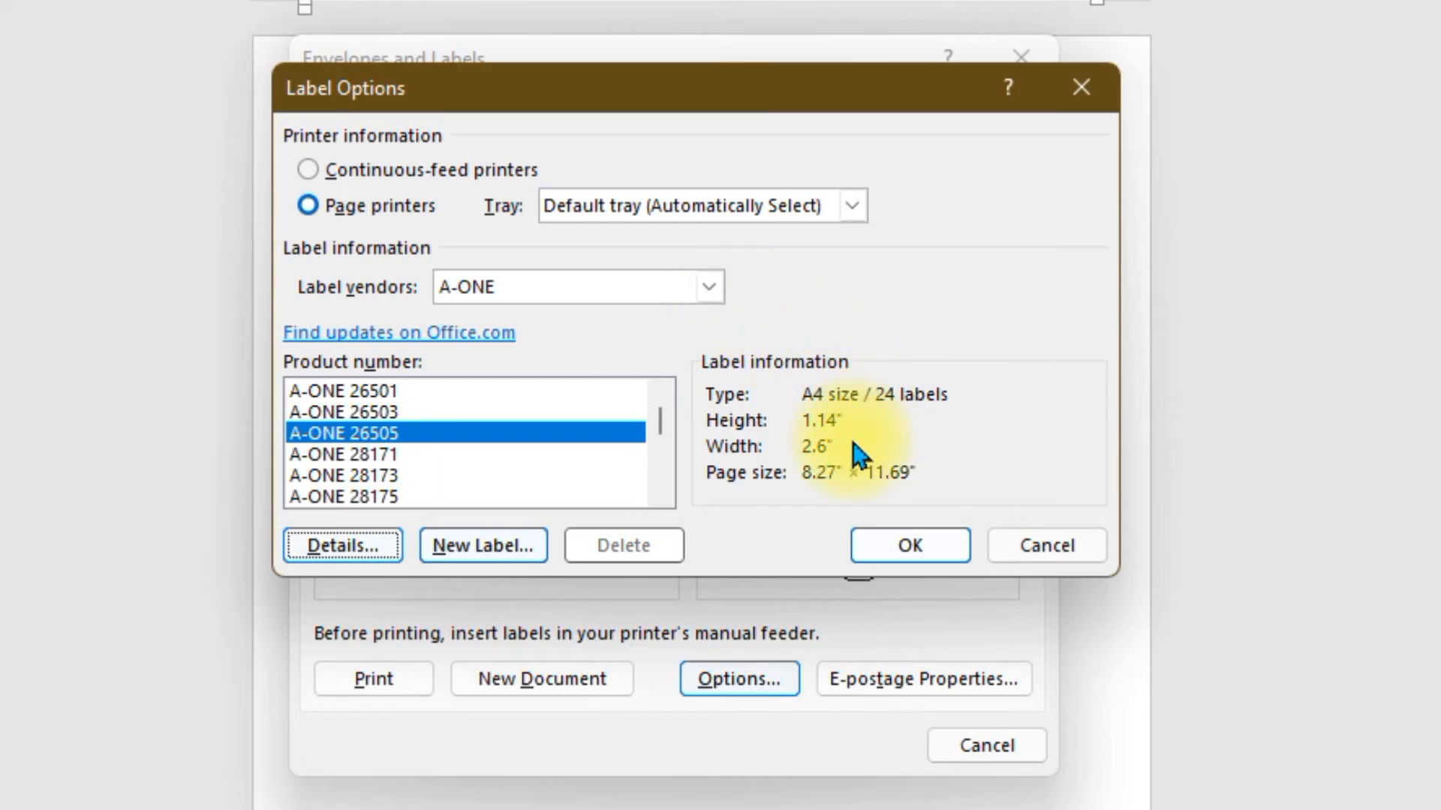
pyautogui.click(372, 551)
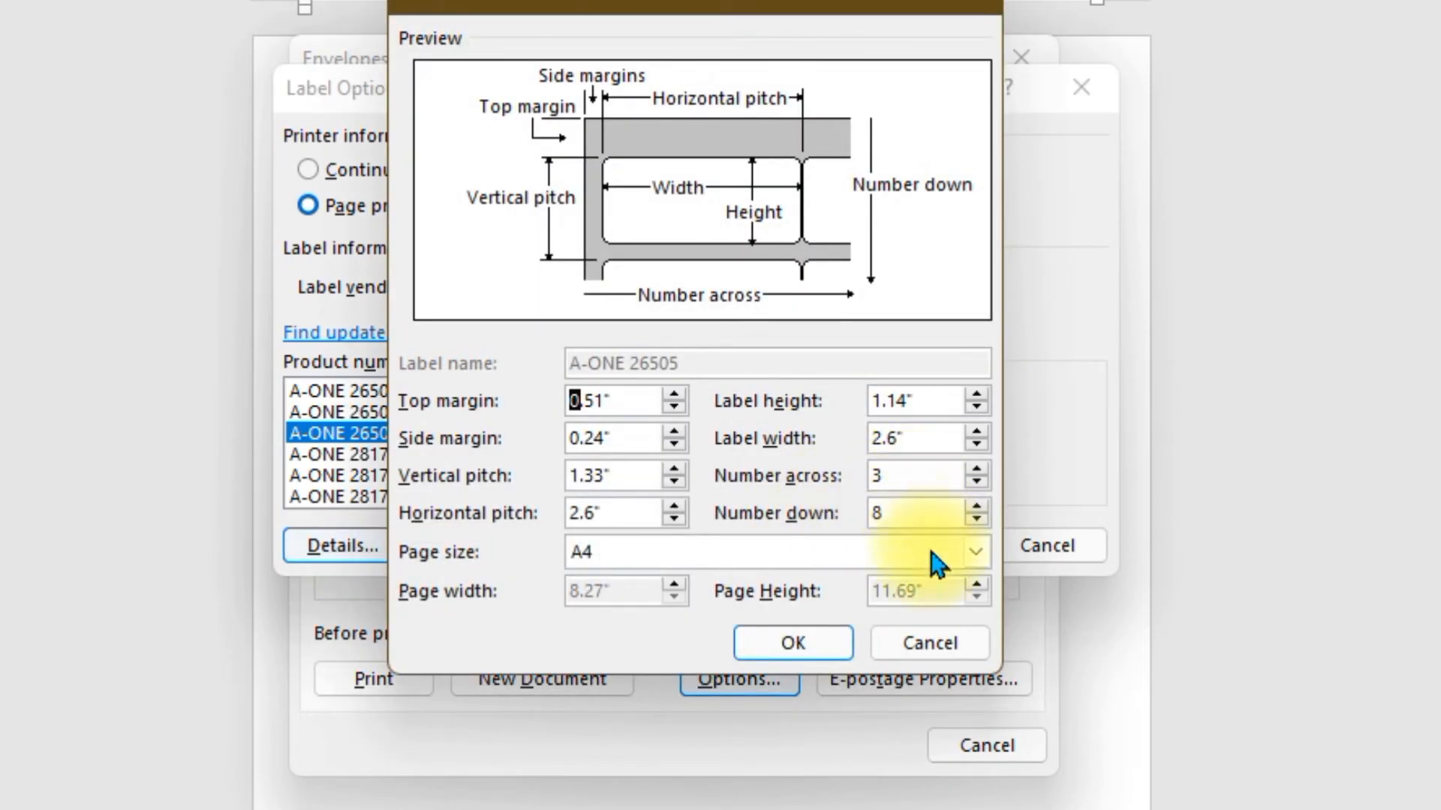
pyautogui.click(931, 647)
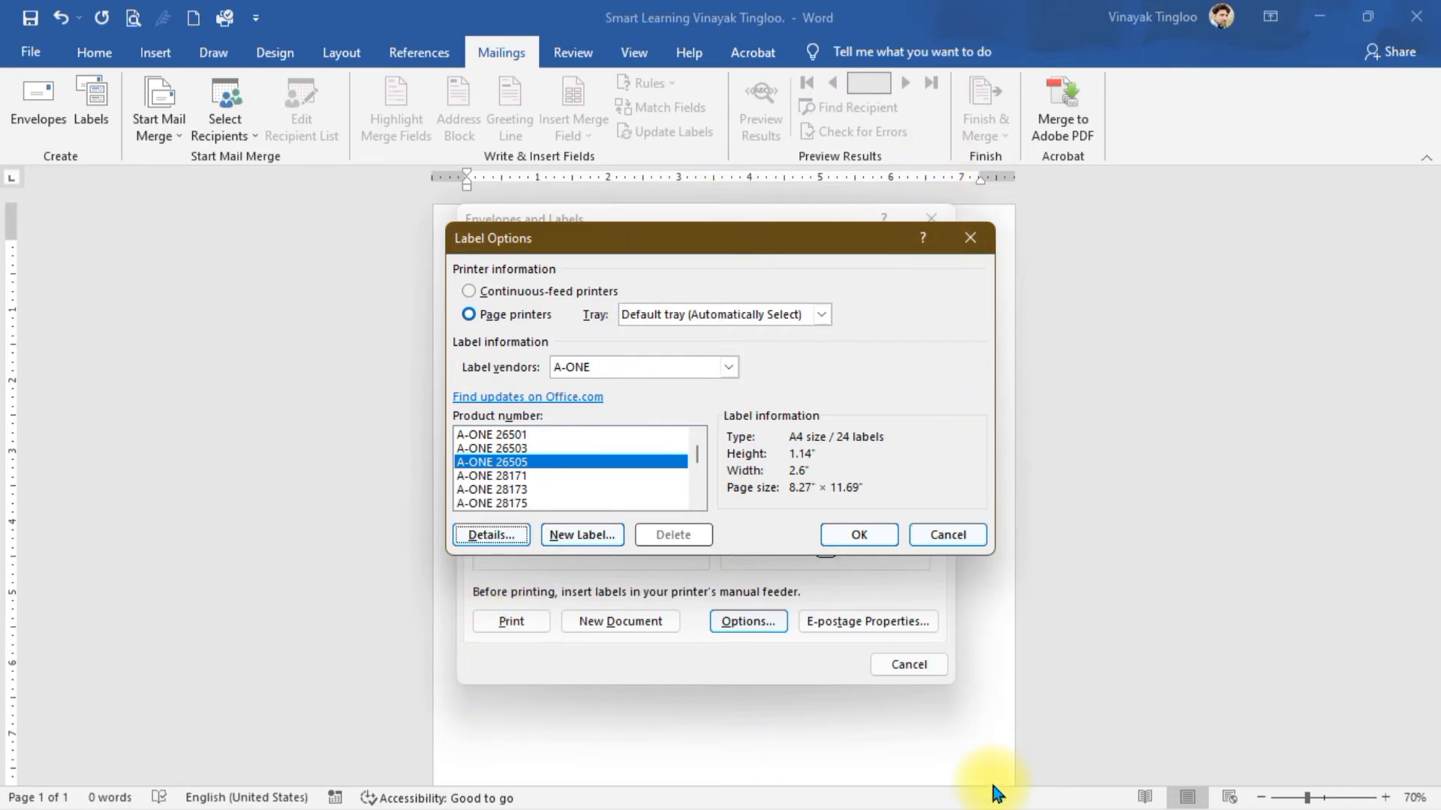
pyautogui.click(480, 539)
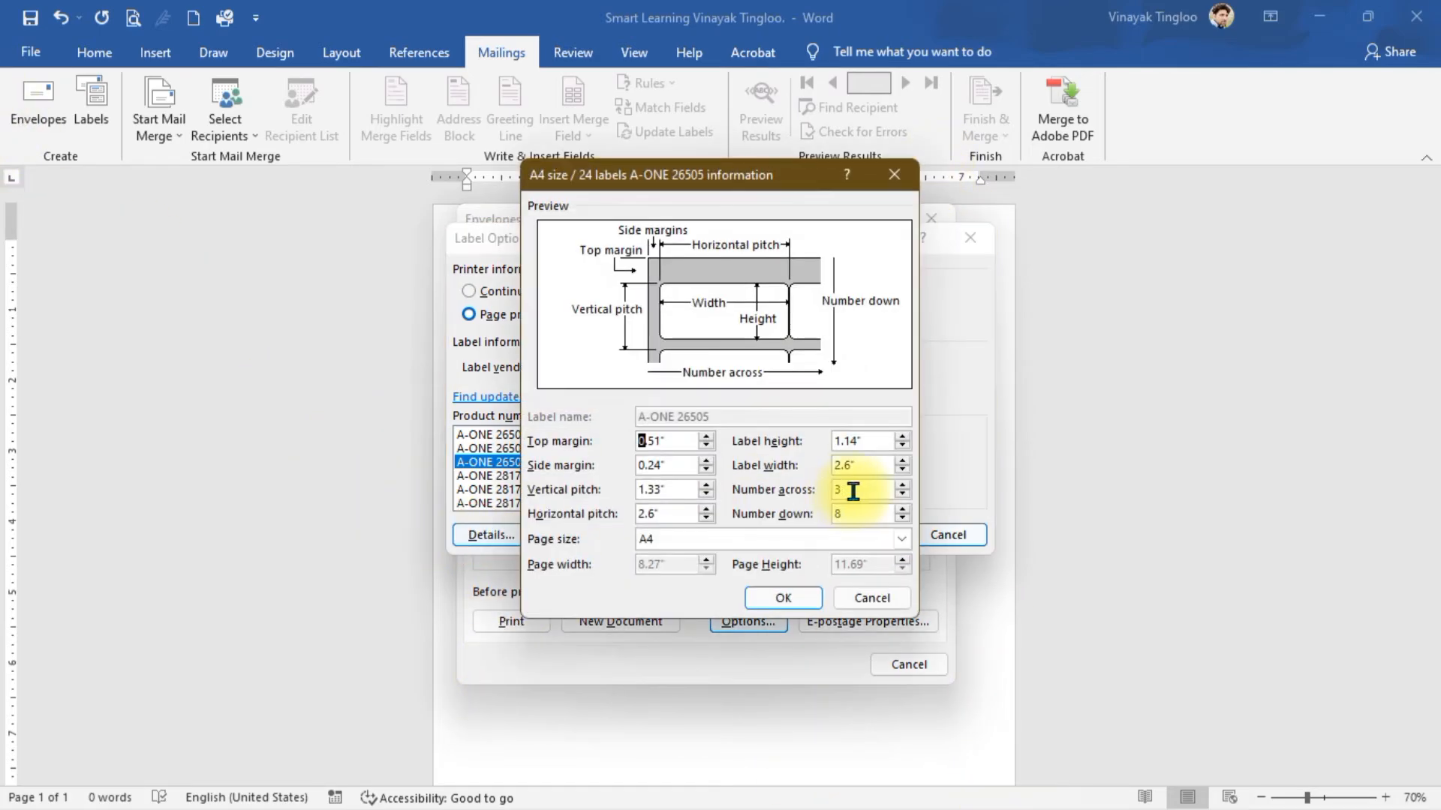
pyautogui.click(884, 599)
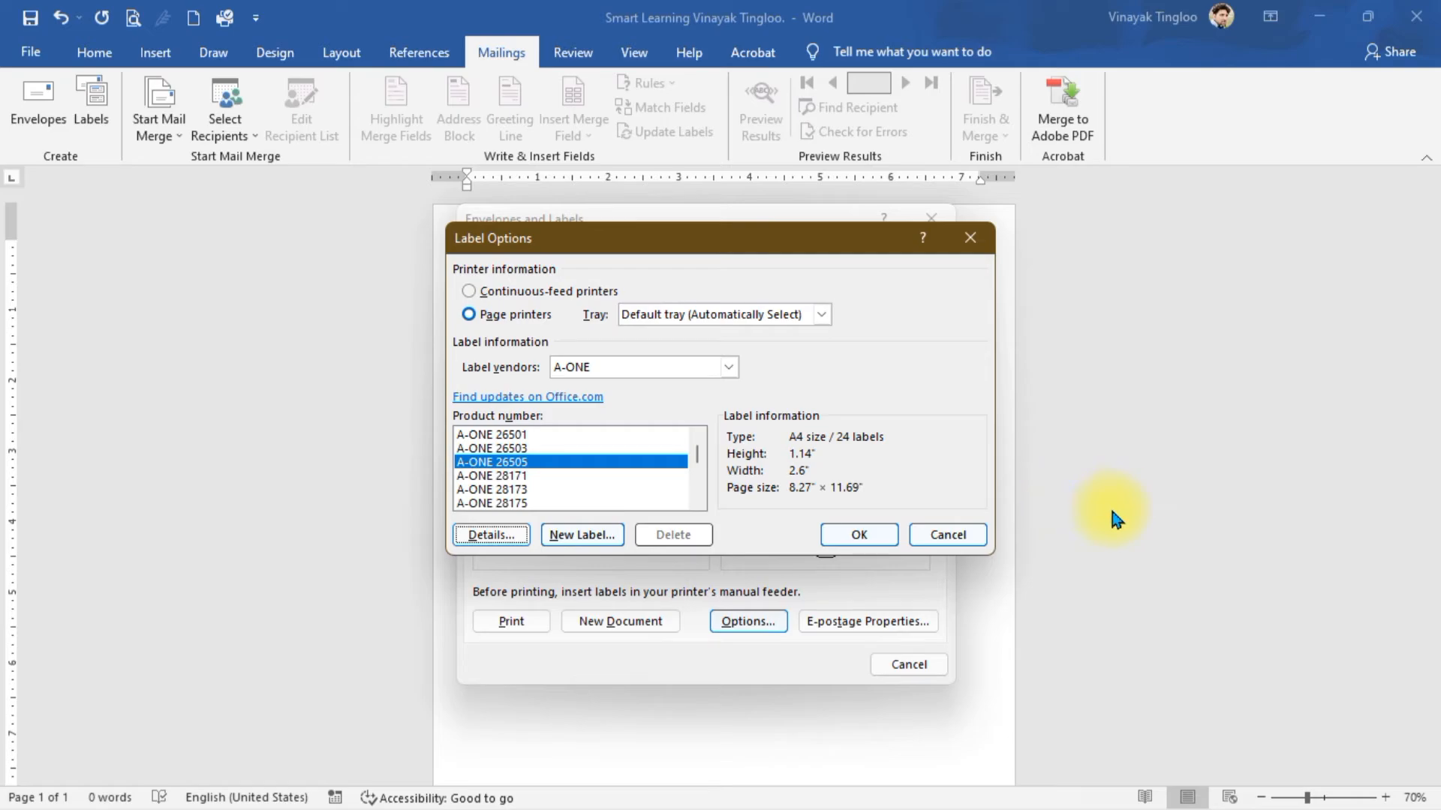
pyautogui.click(855, 541)
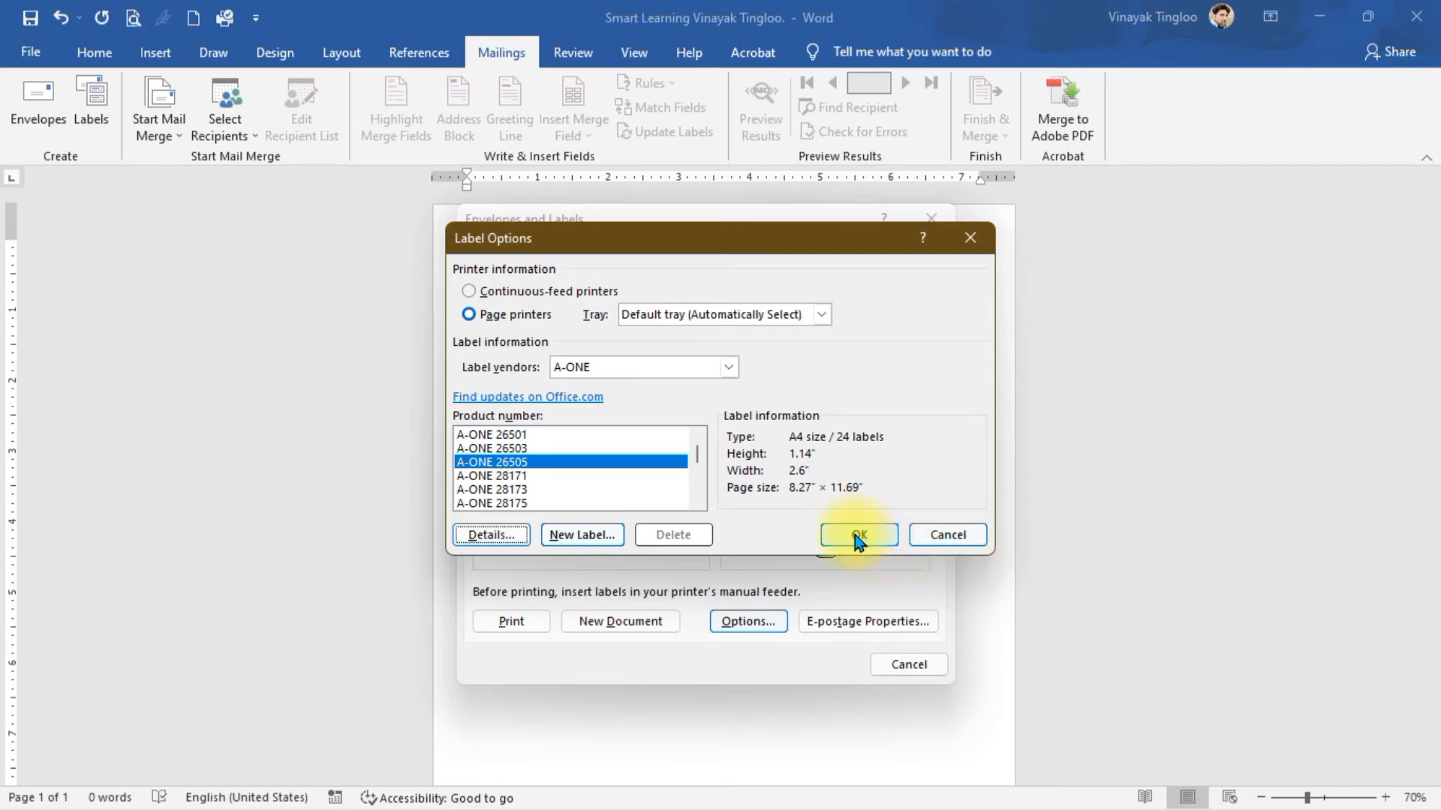
pyautogui.click(855, 538)
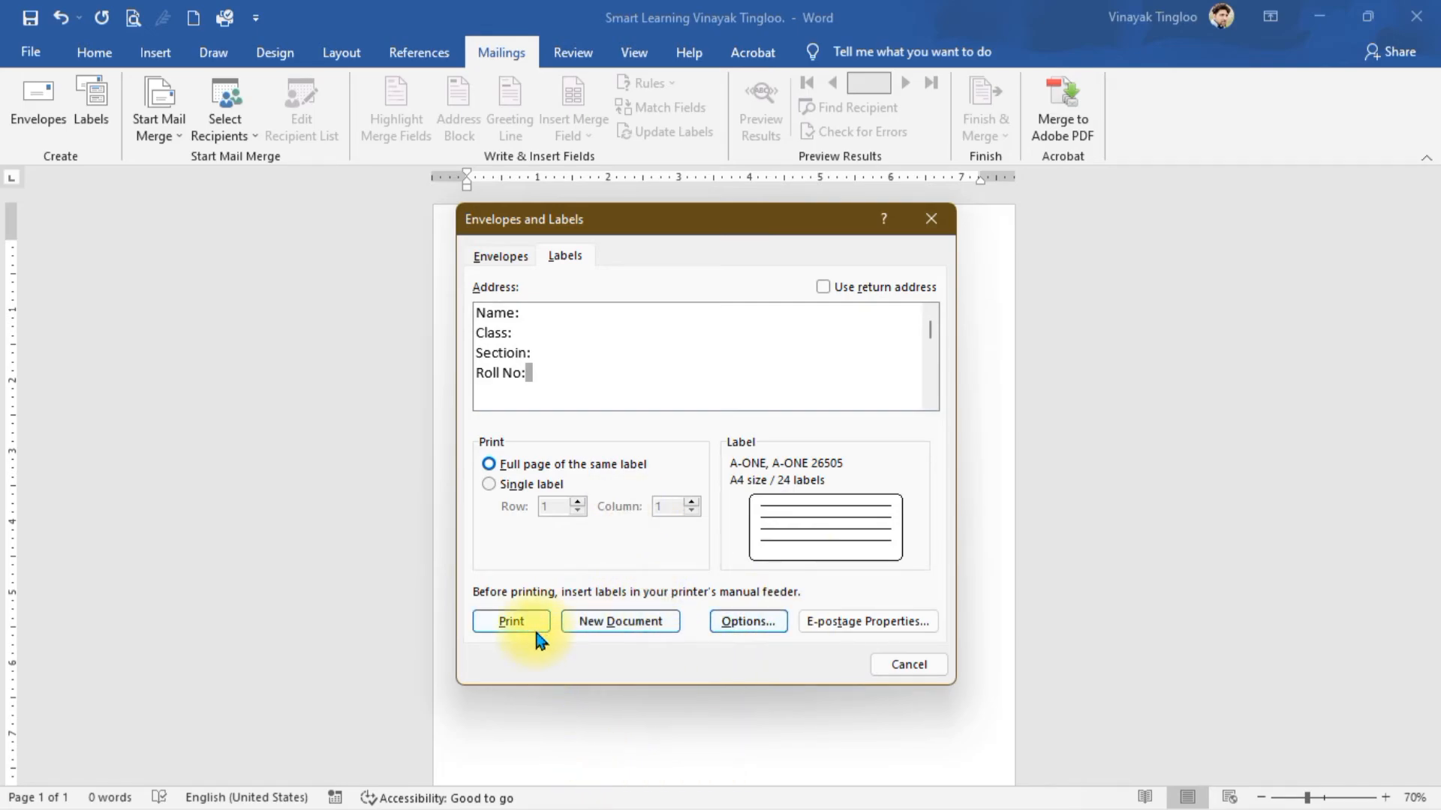
# - Generate the Labels1 document of 24 labels reading Name, Class, Sectioin, Roll No
pyautogui.click(615, 623)
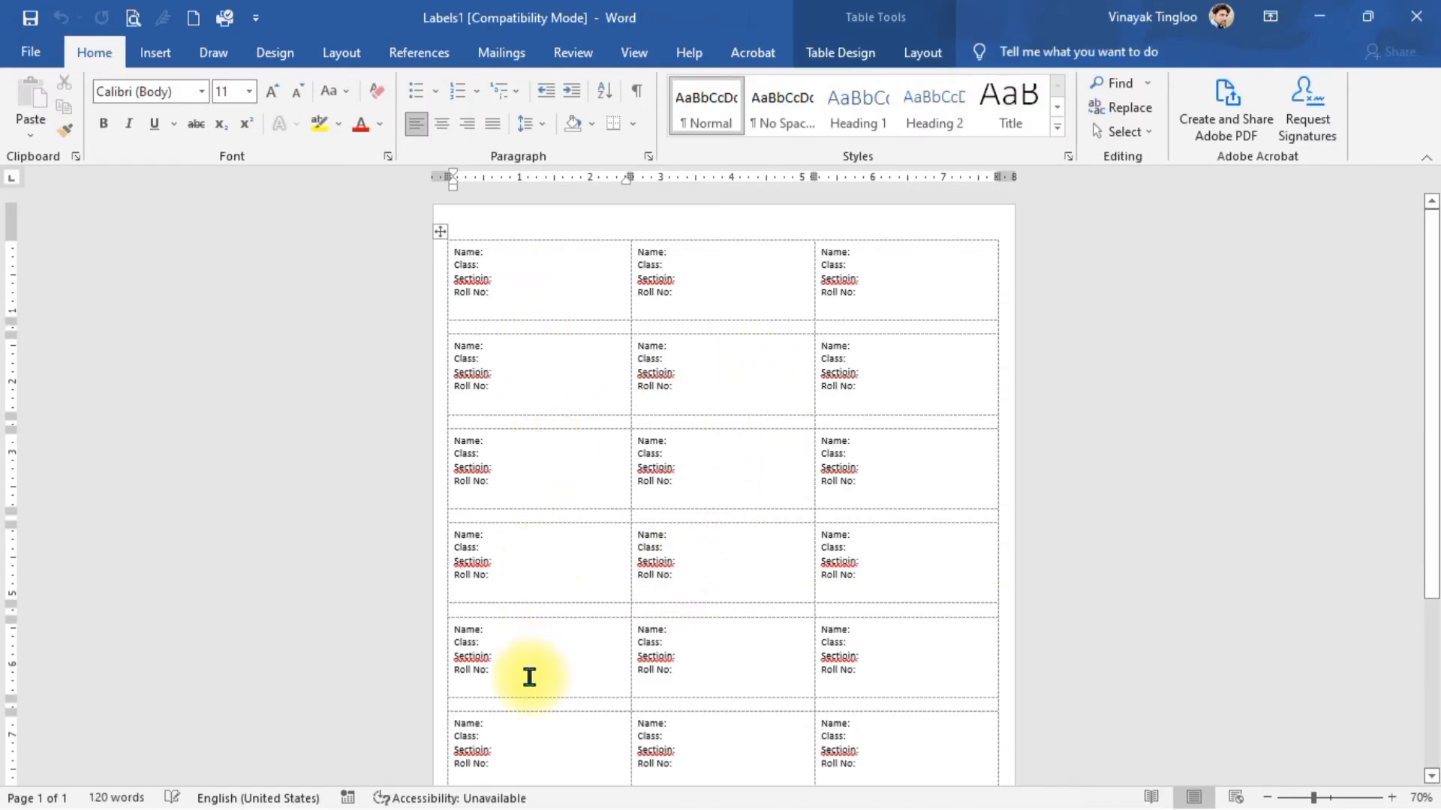
pyautogui.scroll(-1, 659, 562)
pyautogui.scroll(-6, 658, 563)
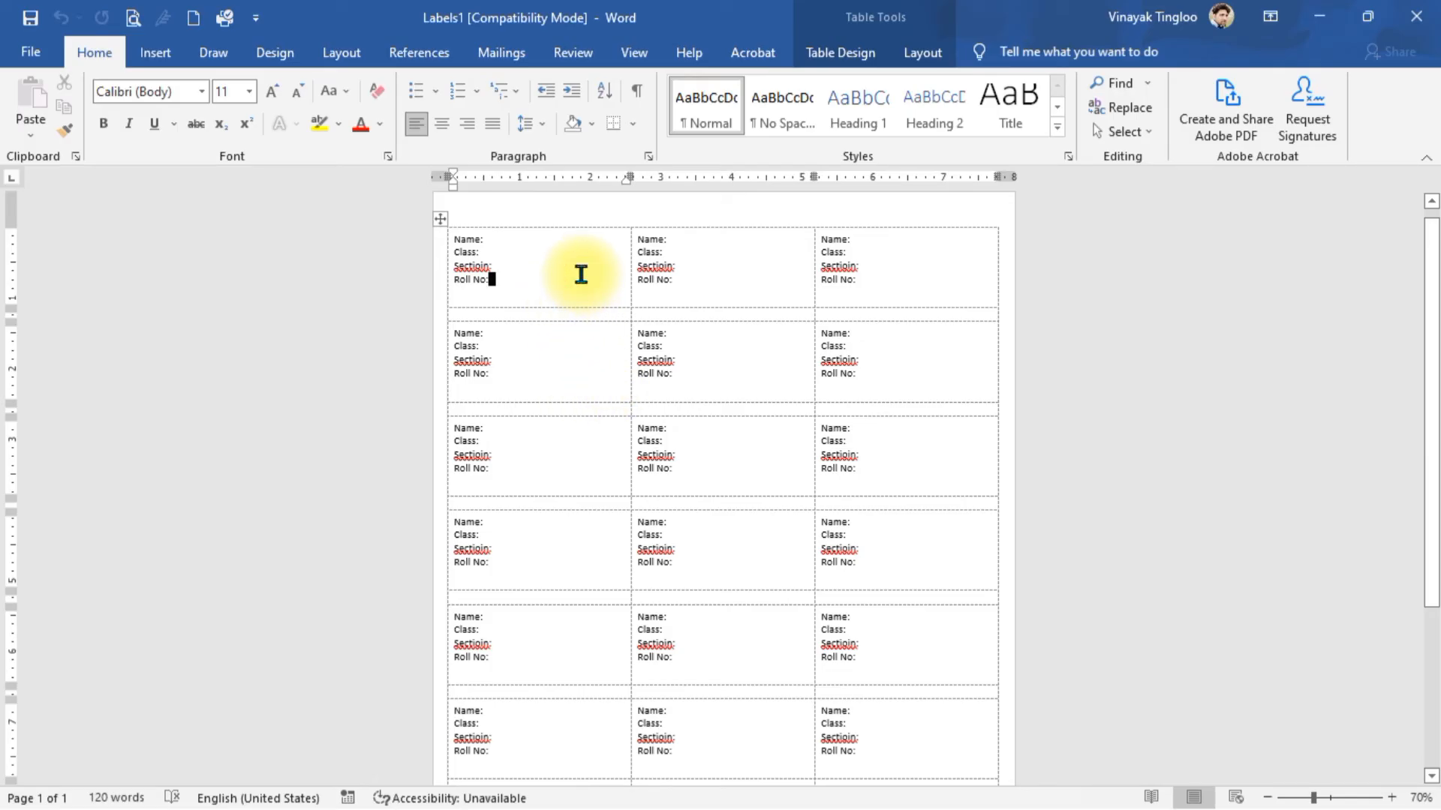
# - Replace all 24 occurrences of 'Sectioin' with 'Section' using Find and Replace
pyautogui.hotkey('ctrl', 'h')
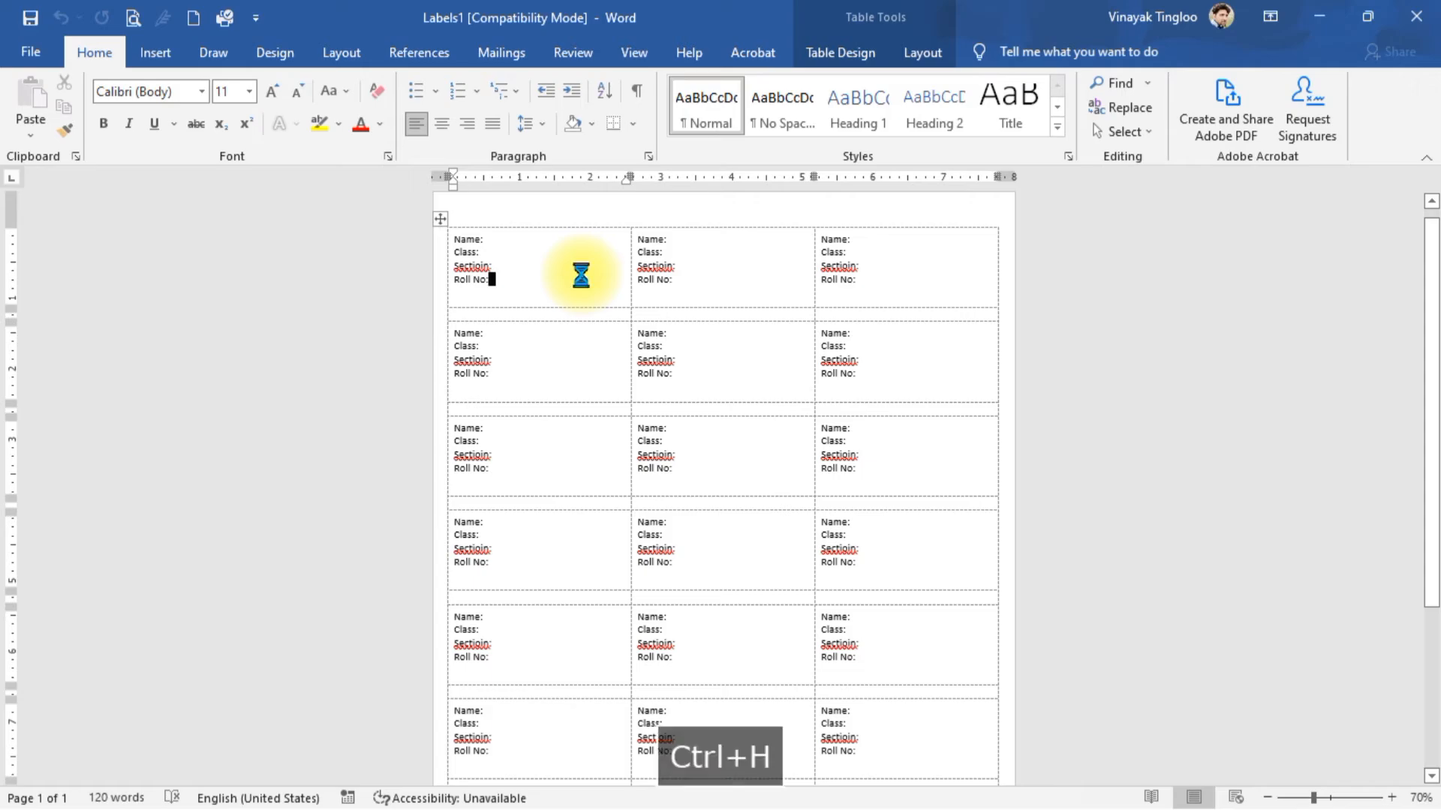
pyautogui.doubleClick(469, 264)
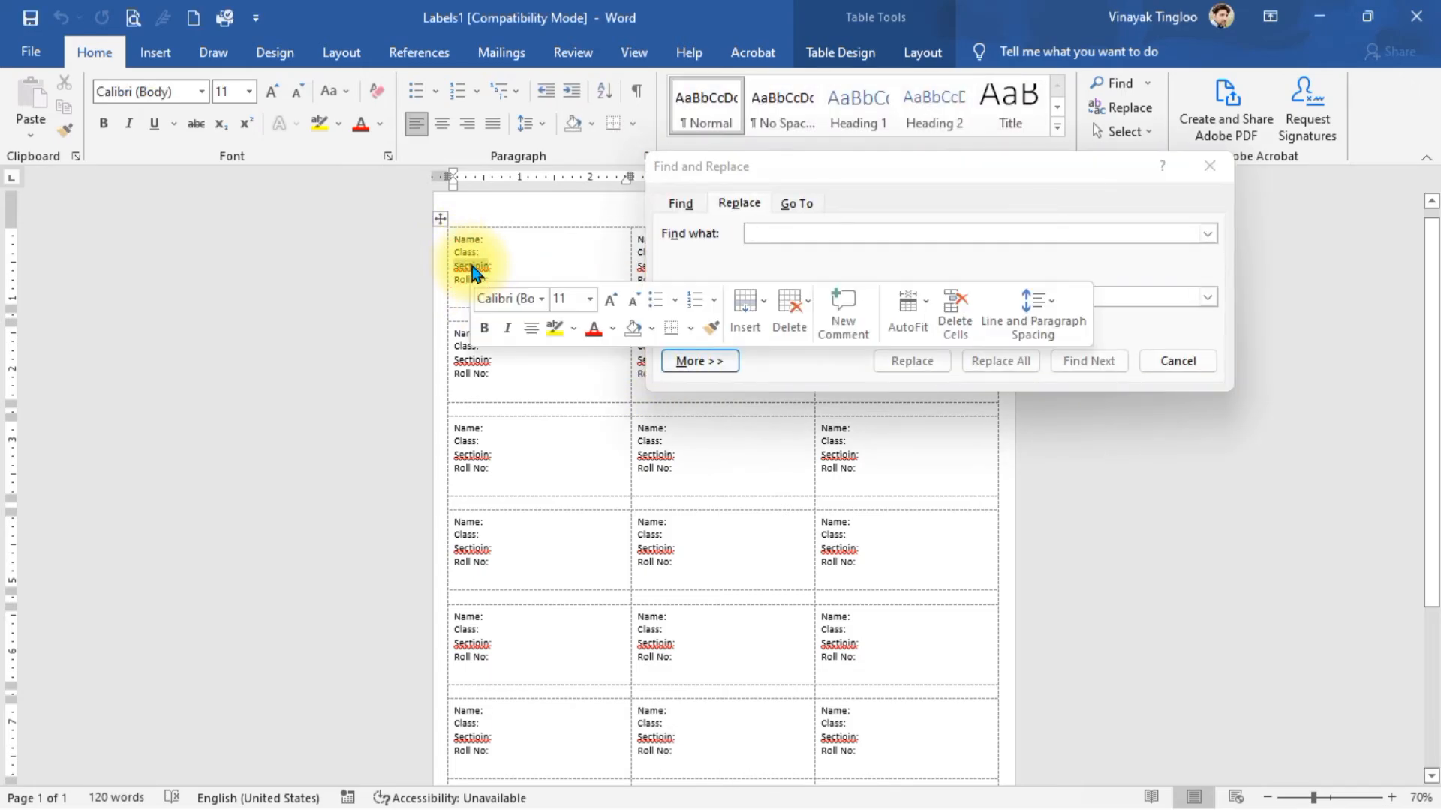
pyautogui.hotkey('ctrl', 'c')
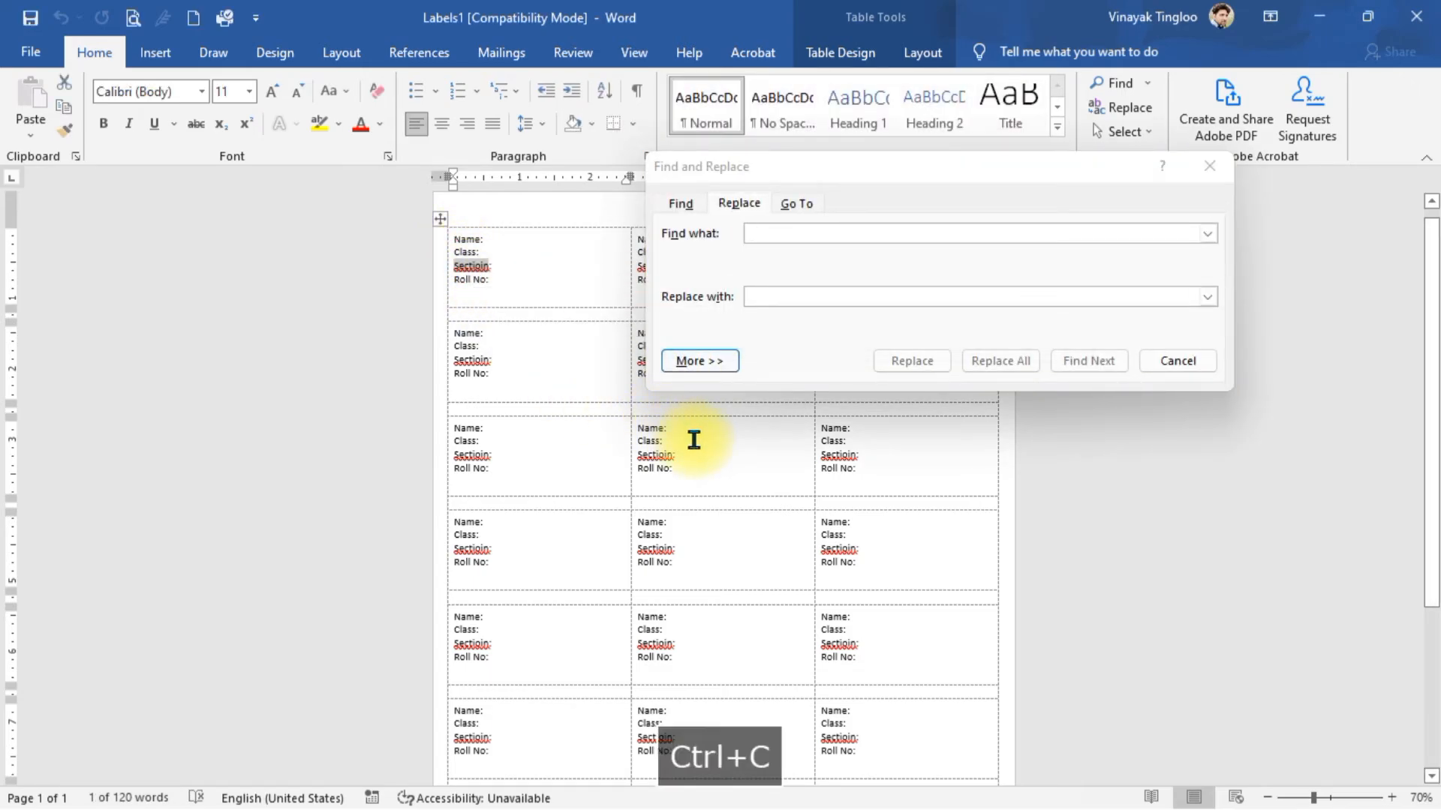
pyautogui.click(783, 236)
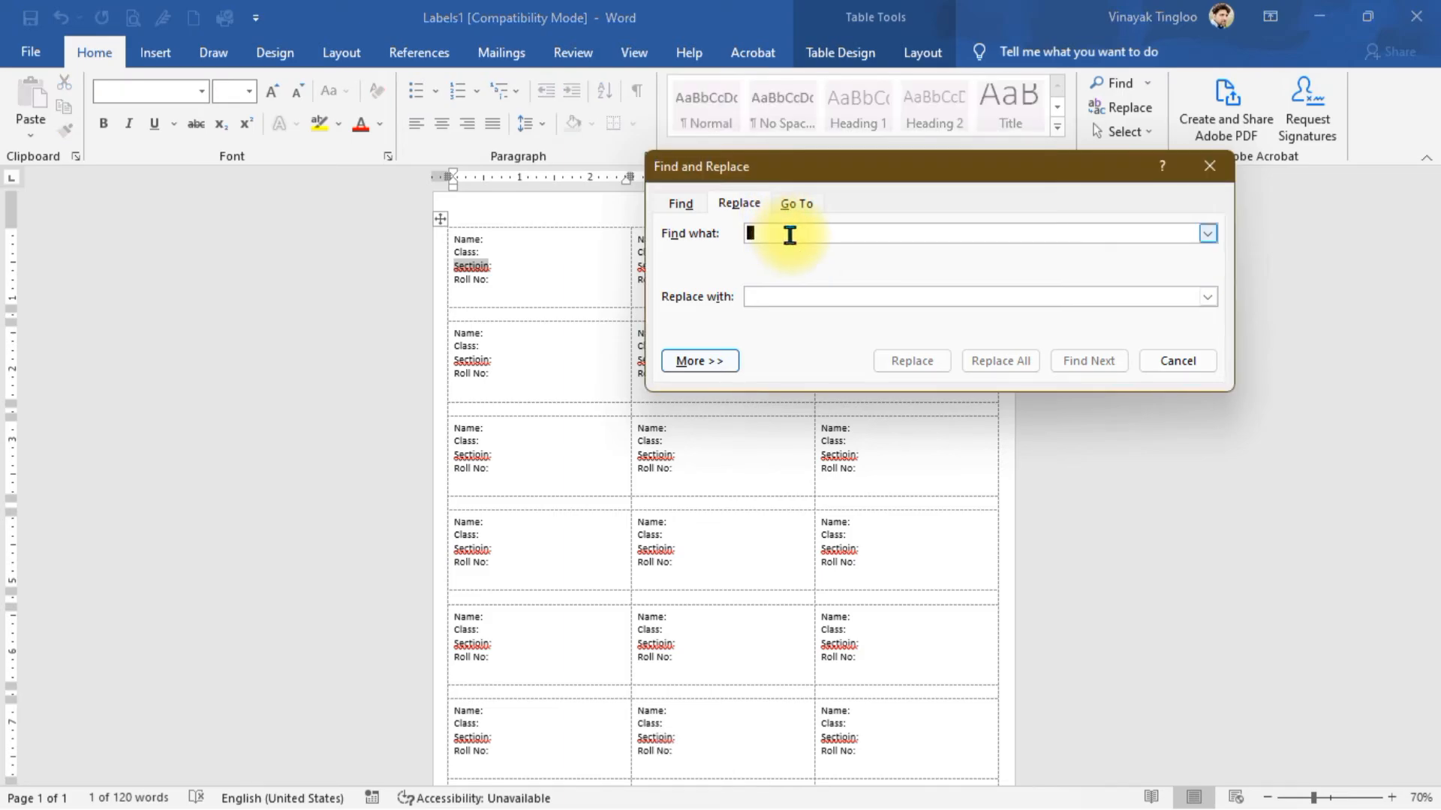
pyautogui.hotkey('ctrl', 'v')
pyautogui.click(801, 303)
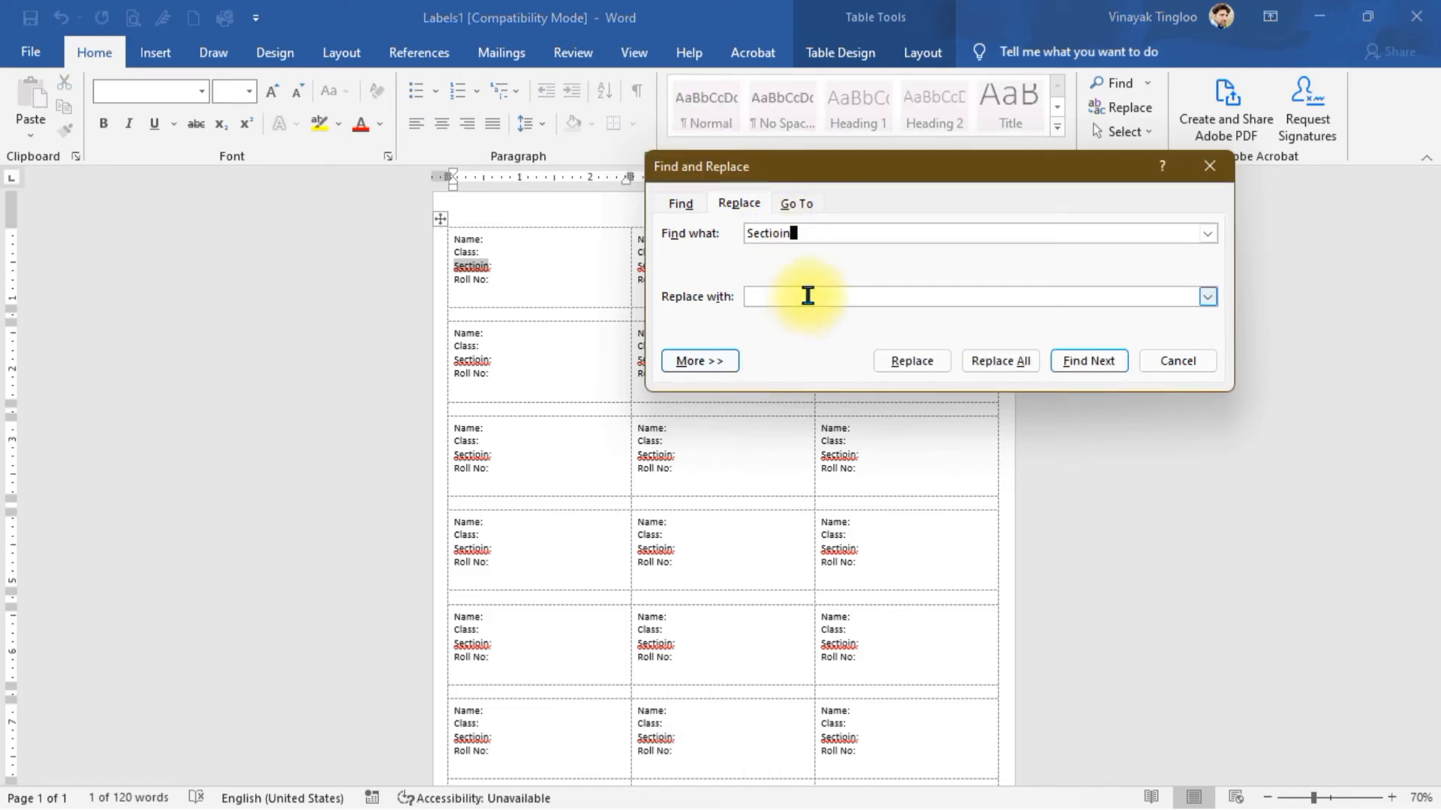
pyautogui.write('Section')
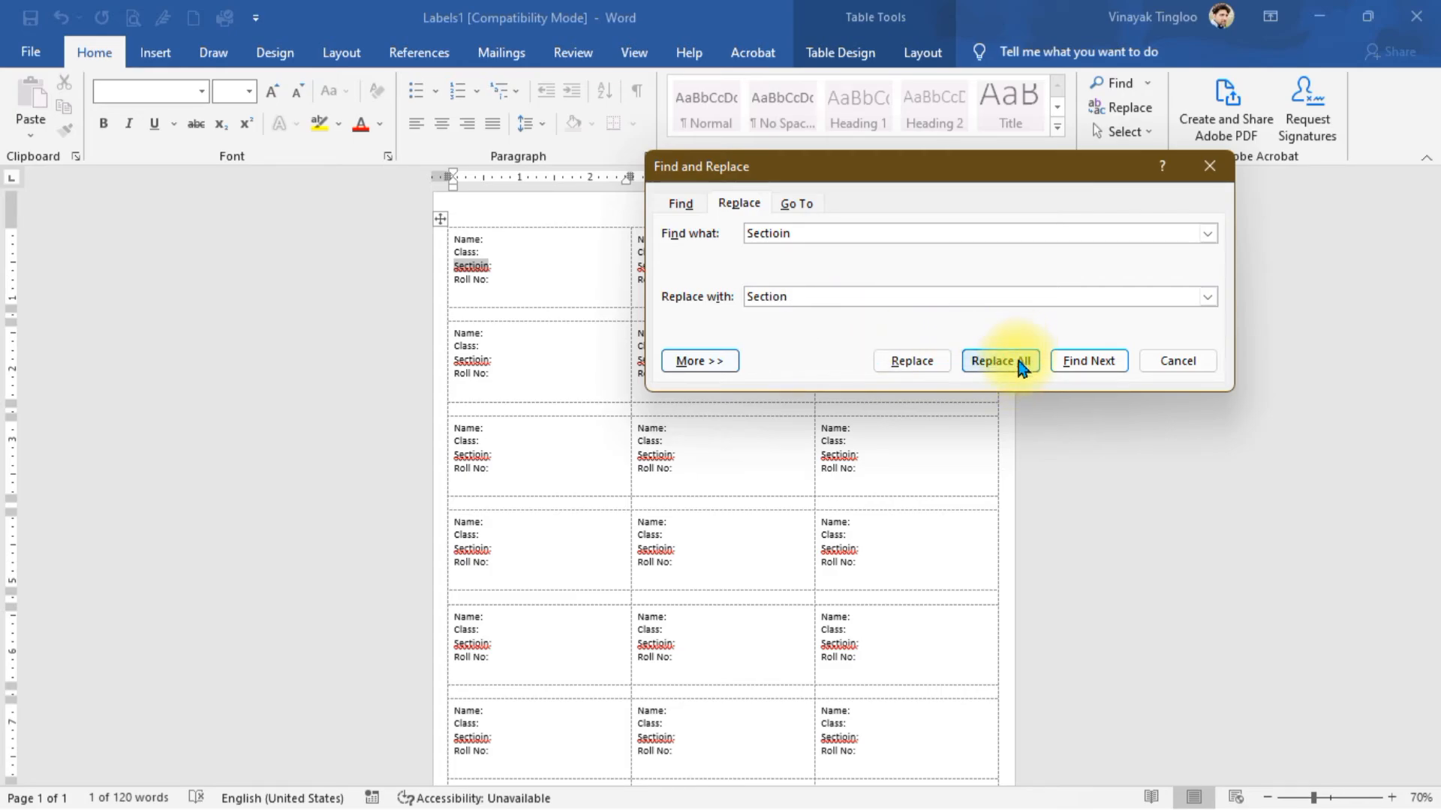
pyautogui.click(1020, 364)
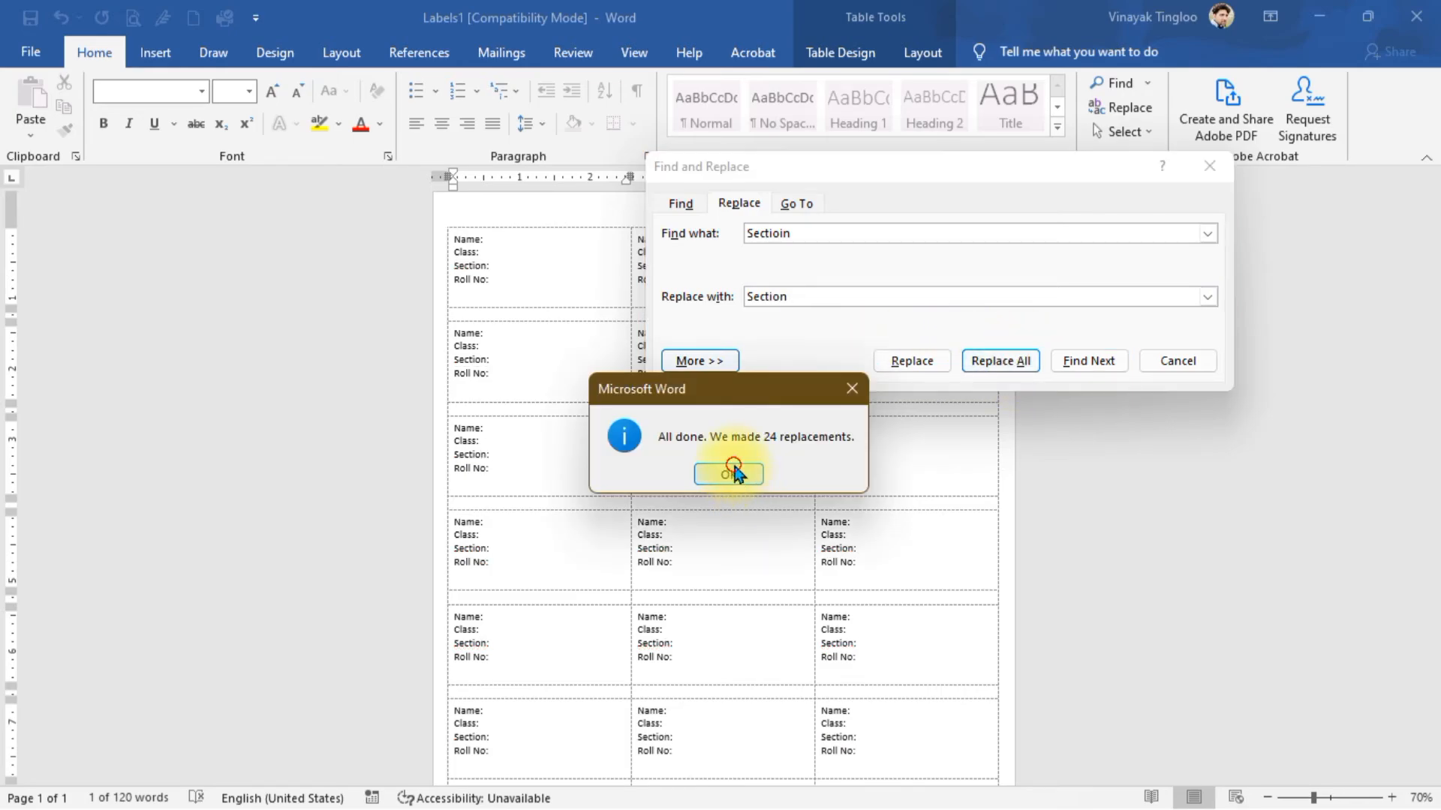
pyautogui.click(728, 473)
pyautogui.press('Escape')
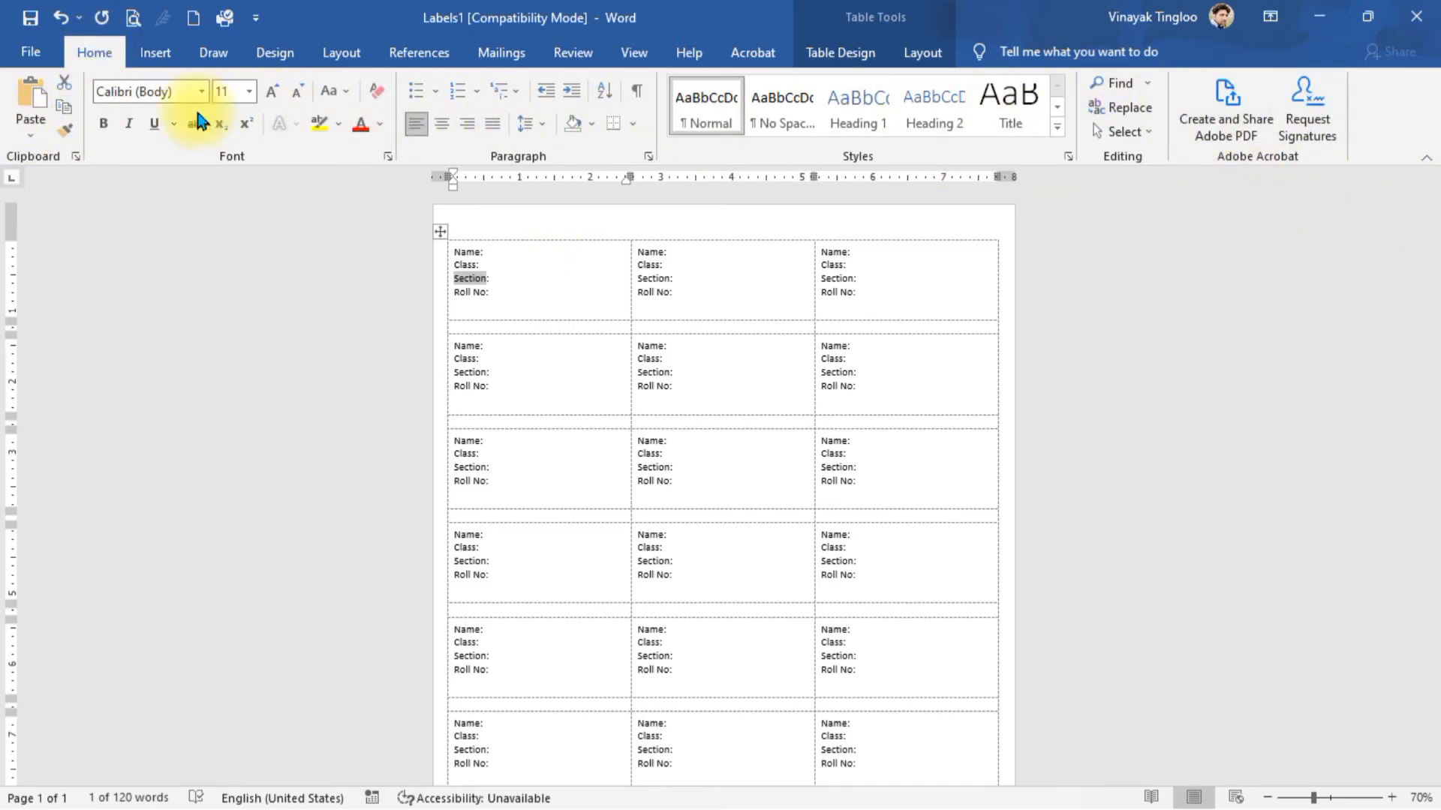
# - Collapse the ribbon so only its tab names remain
pyautogui.rightClick(1034, 152)
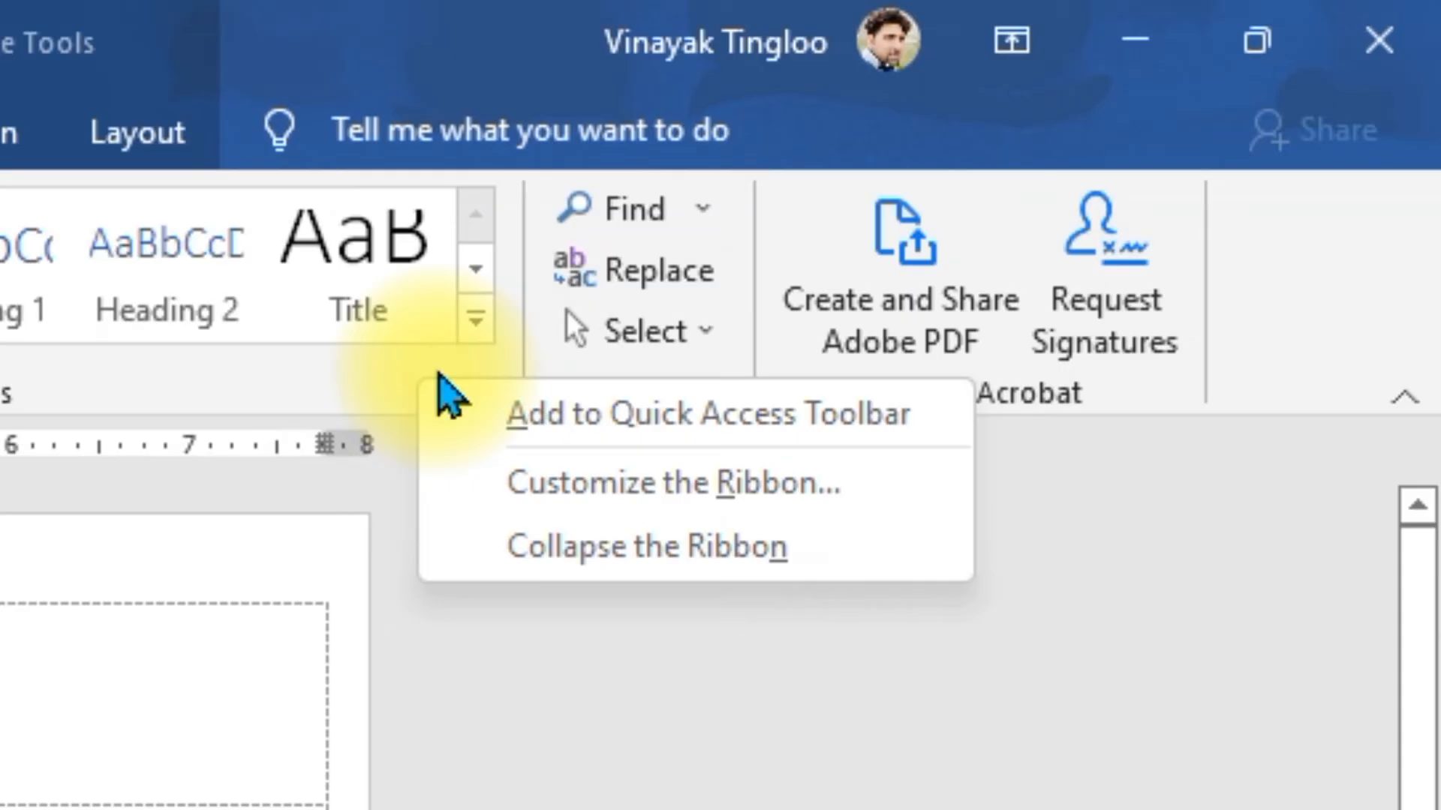
pyautogui.click(720, 551)
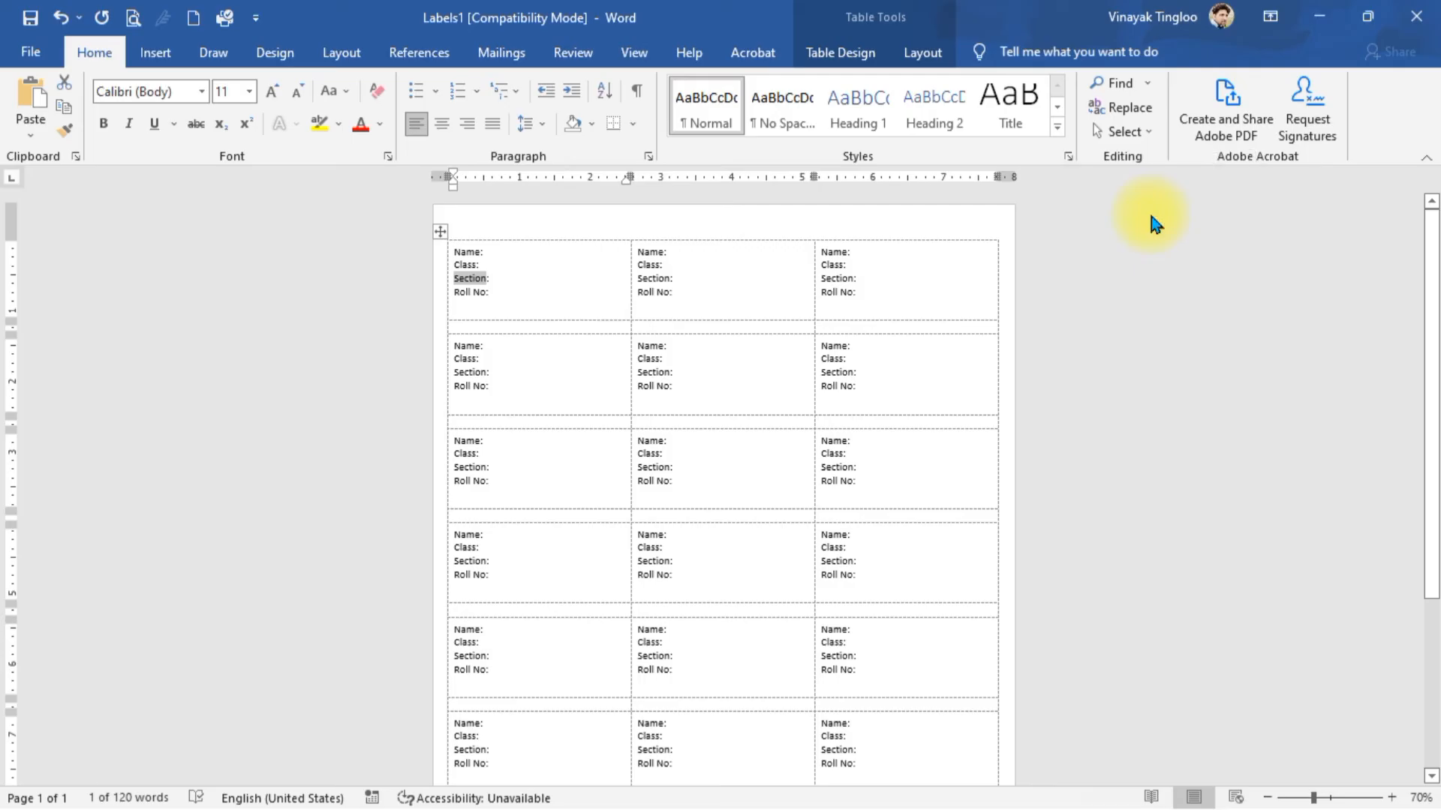
pyautogui.click(1220, 300)
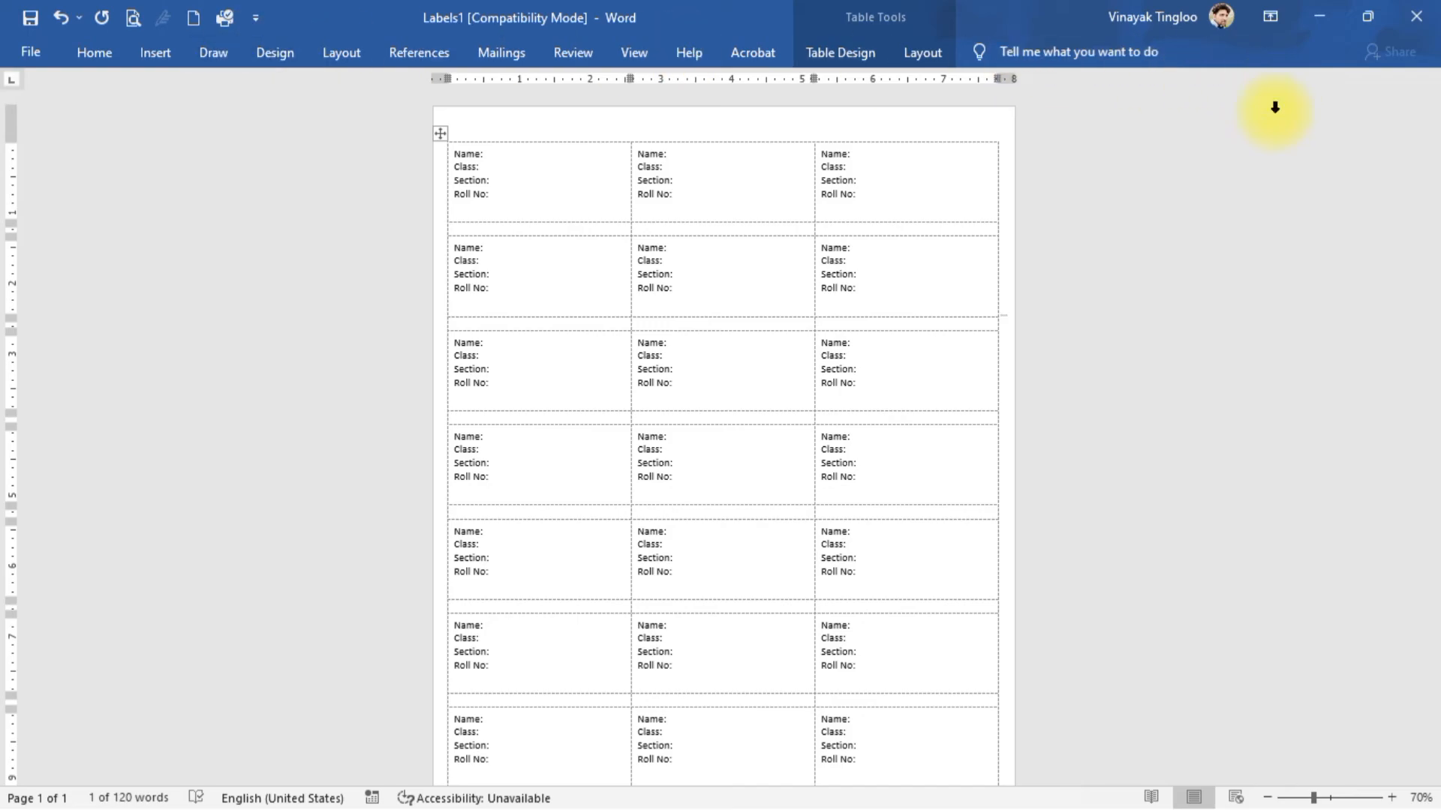
# - Restore the full ribbon from its collapsed state via the ribbon's right-click menu
pyautogui.click(90, 53)
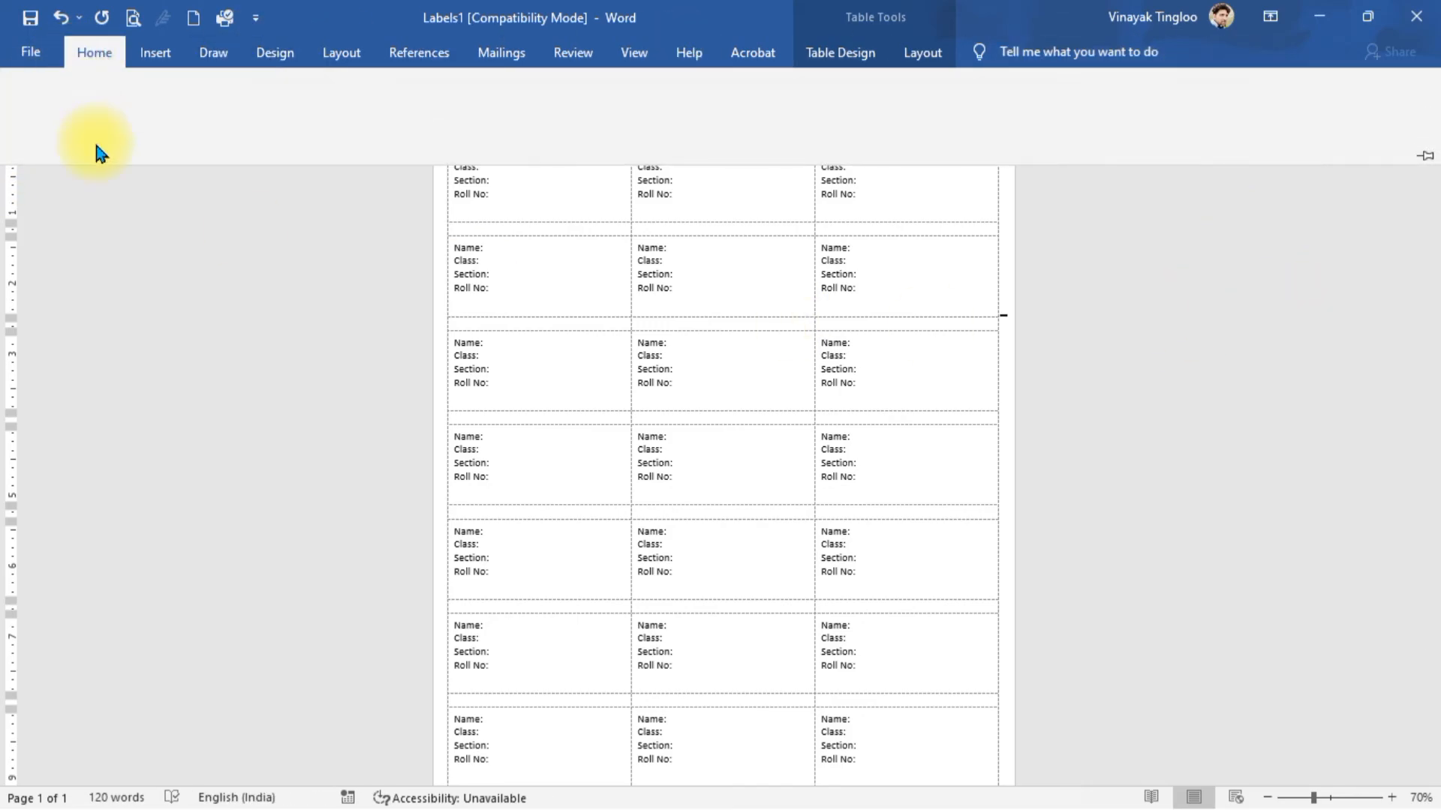
pyautogui.click(139, 388)
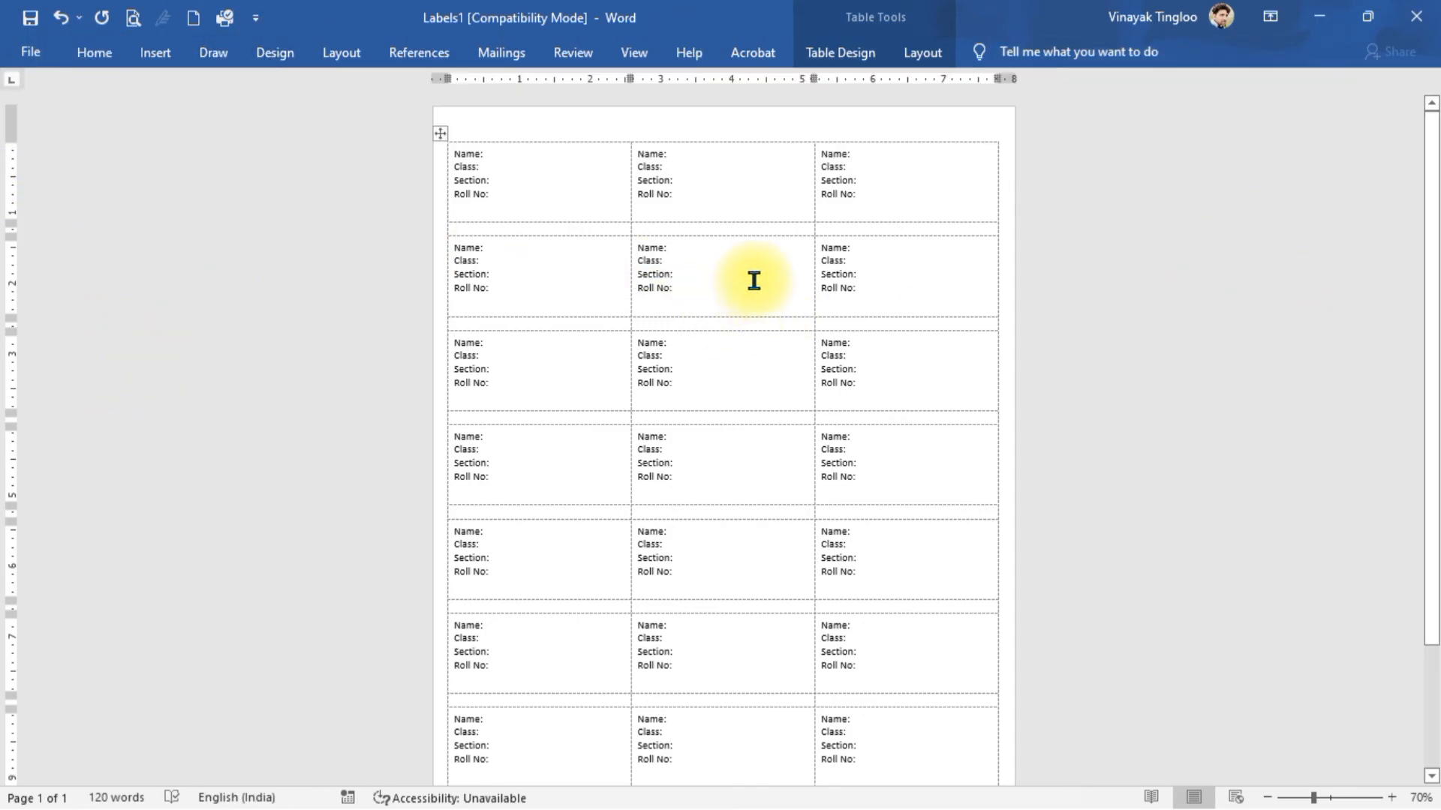
pyautogui.click(101, 58)
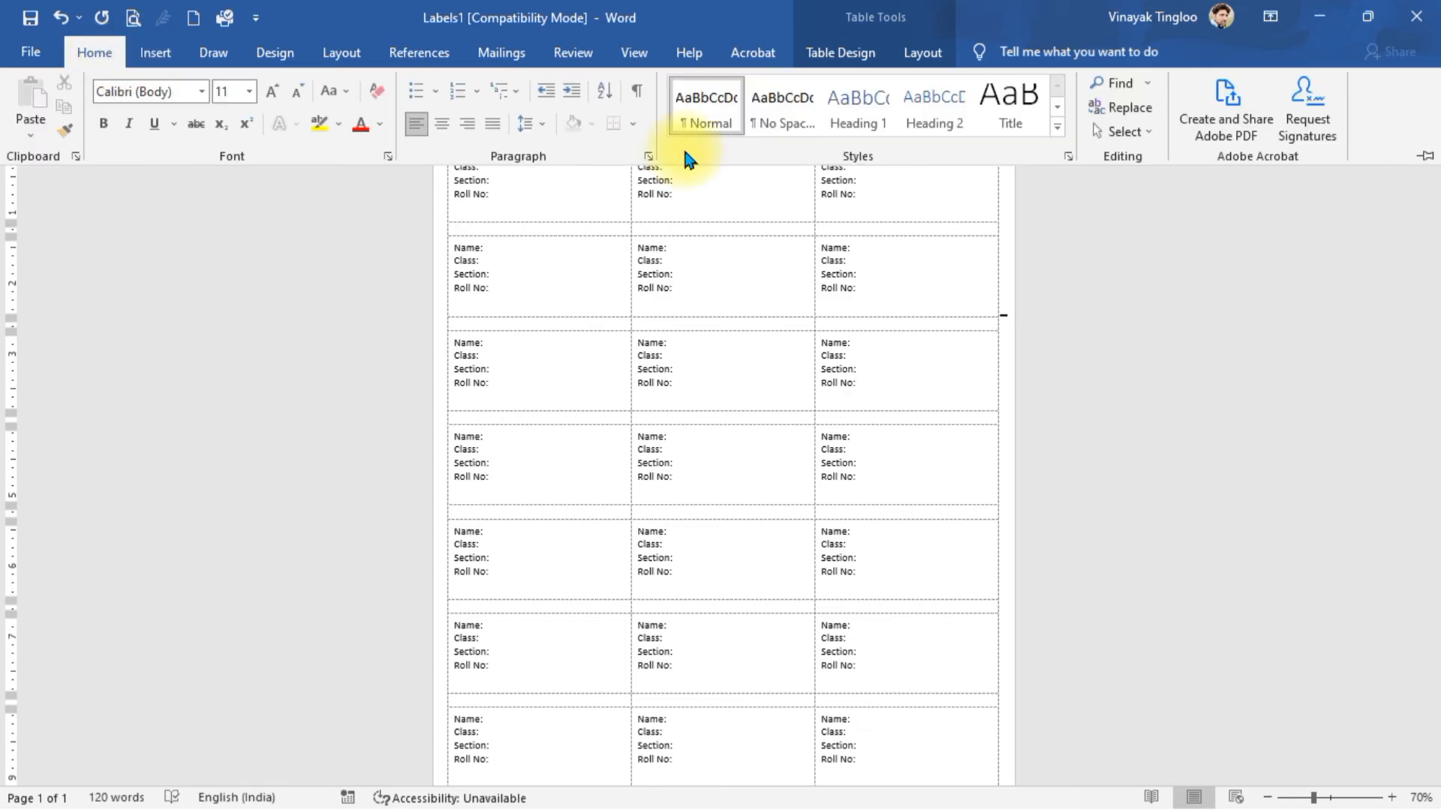
pyautogui.rightClick(1022, 154)
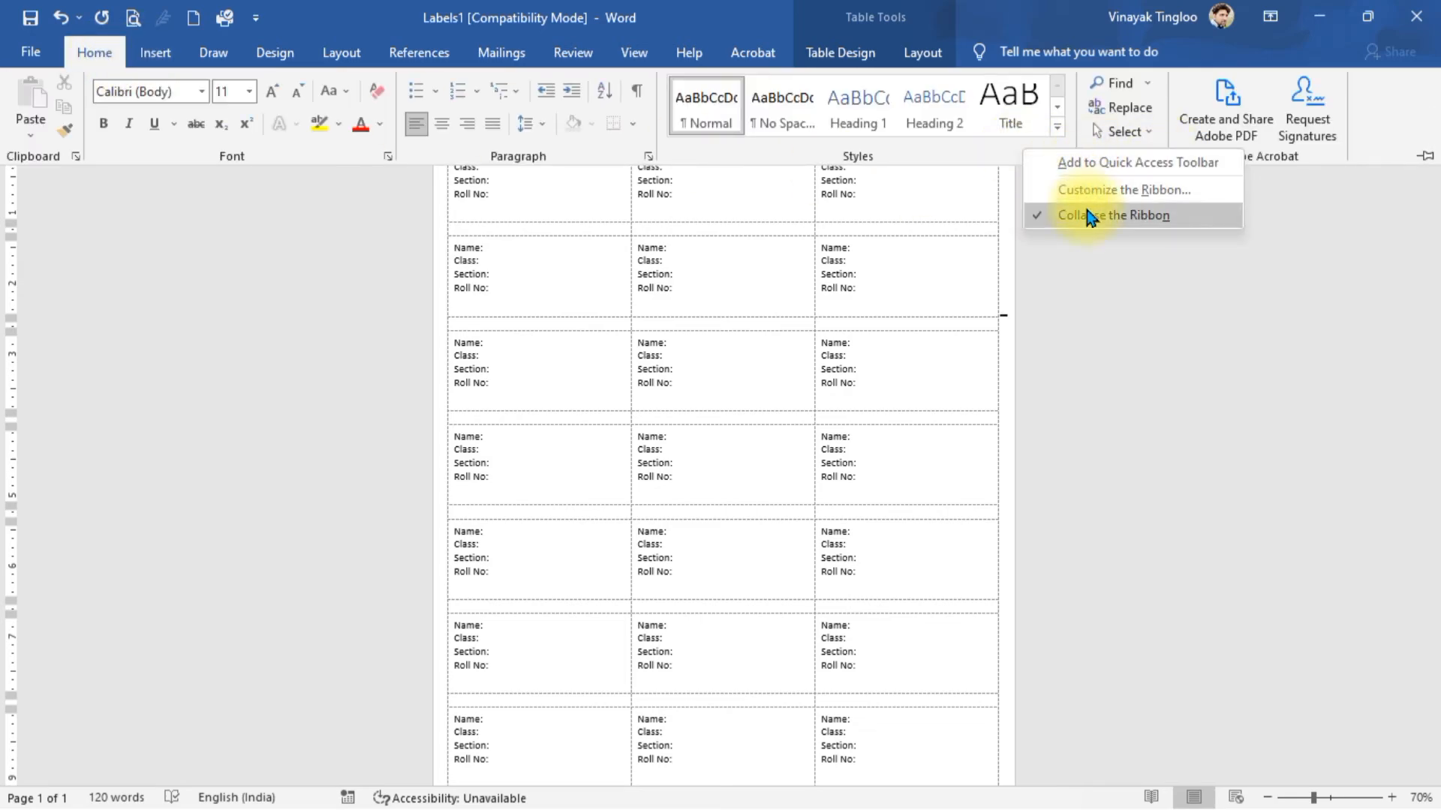
pyautogui.click(1048, 216)
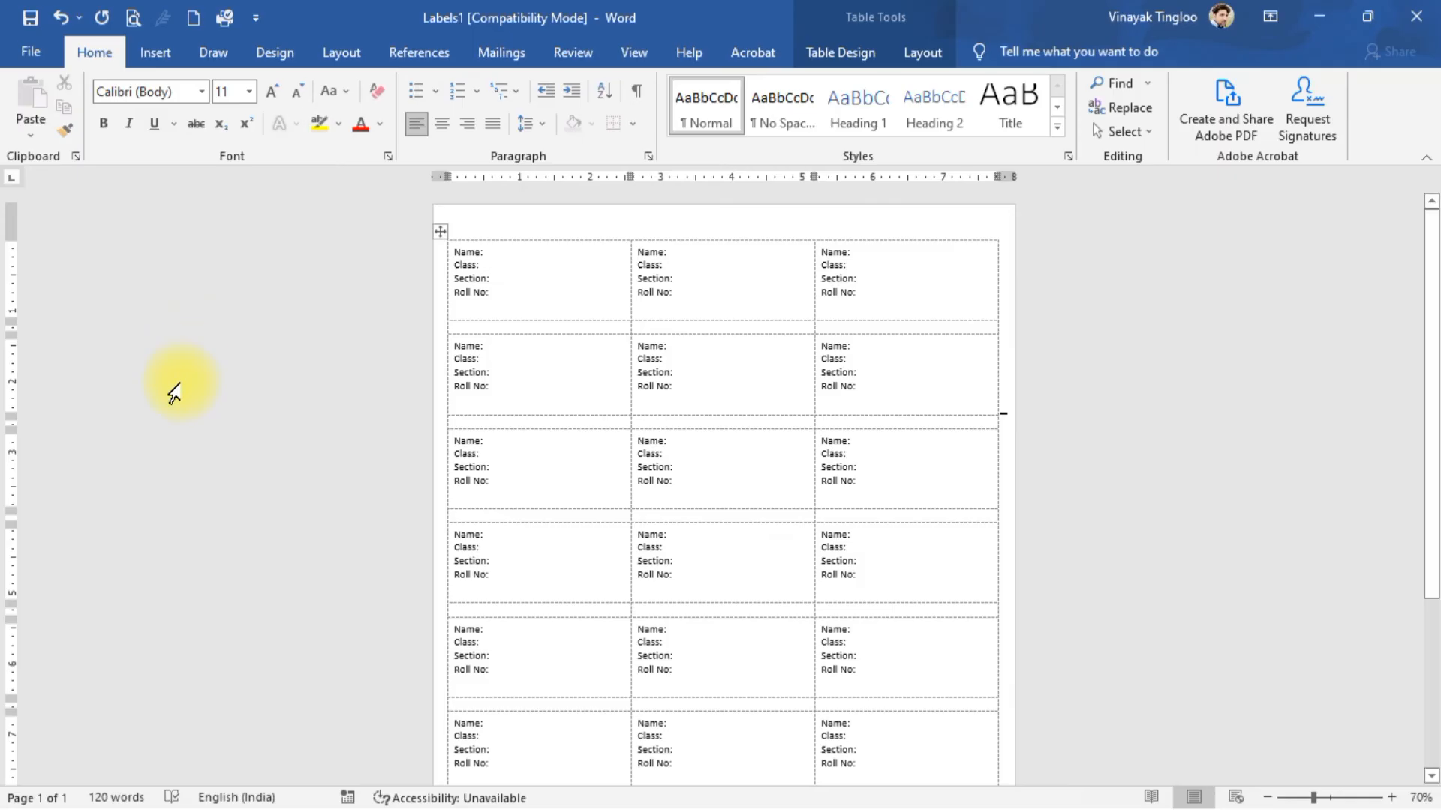
pyautogui.click(218, 363)
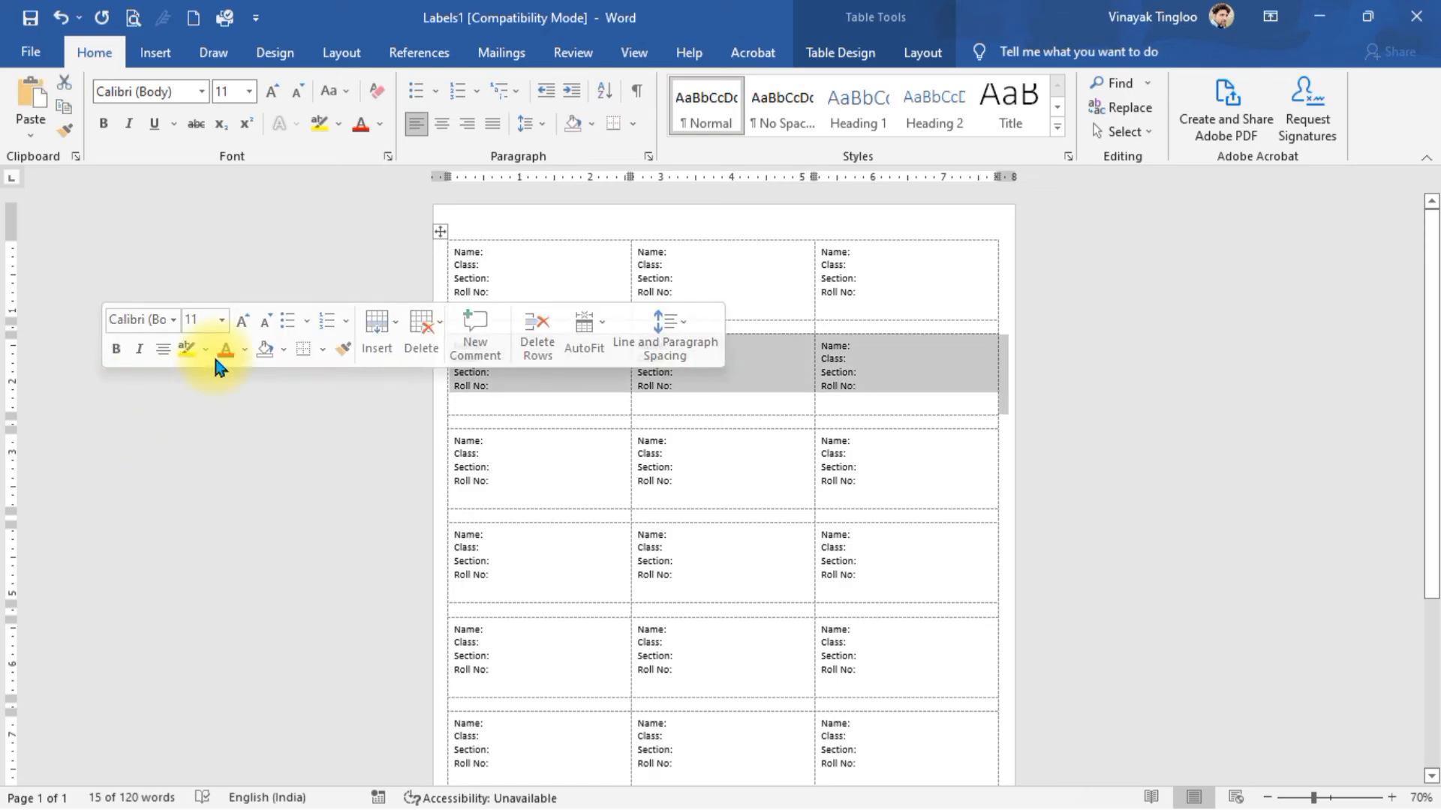
# - Switch Ribbon Display Options to Auto-hide, then to Show Tabs only
pyautogui.click(1272, 15)
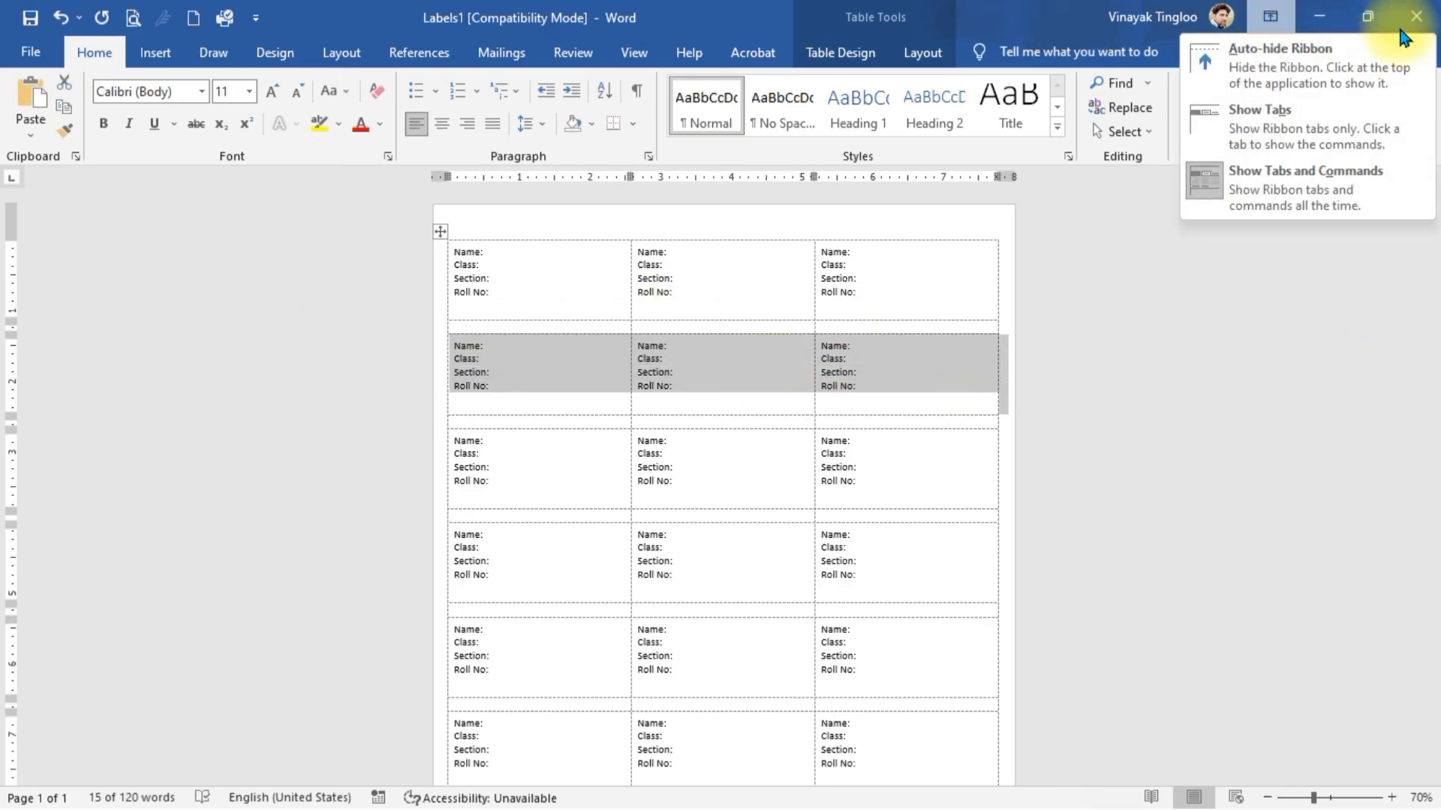
pyautogui.click(1322, 71)
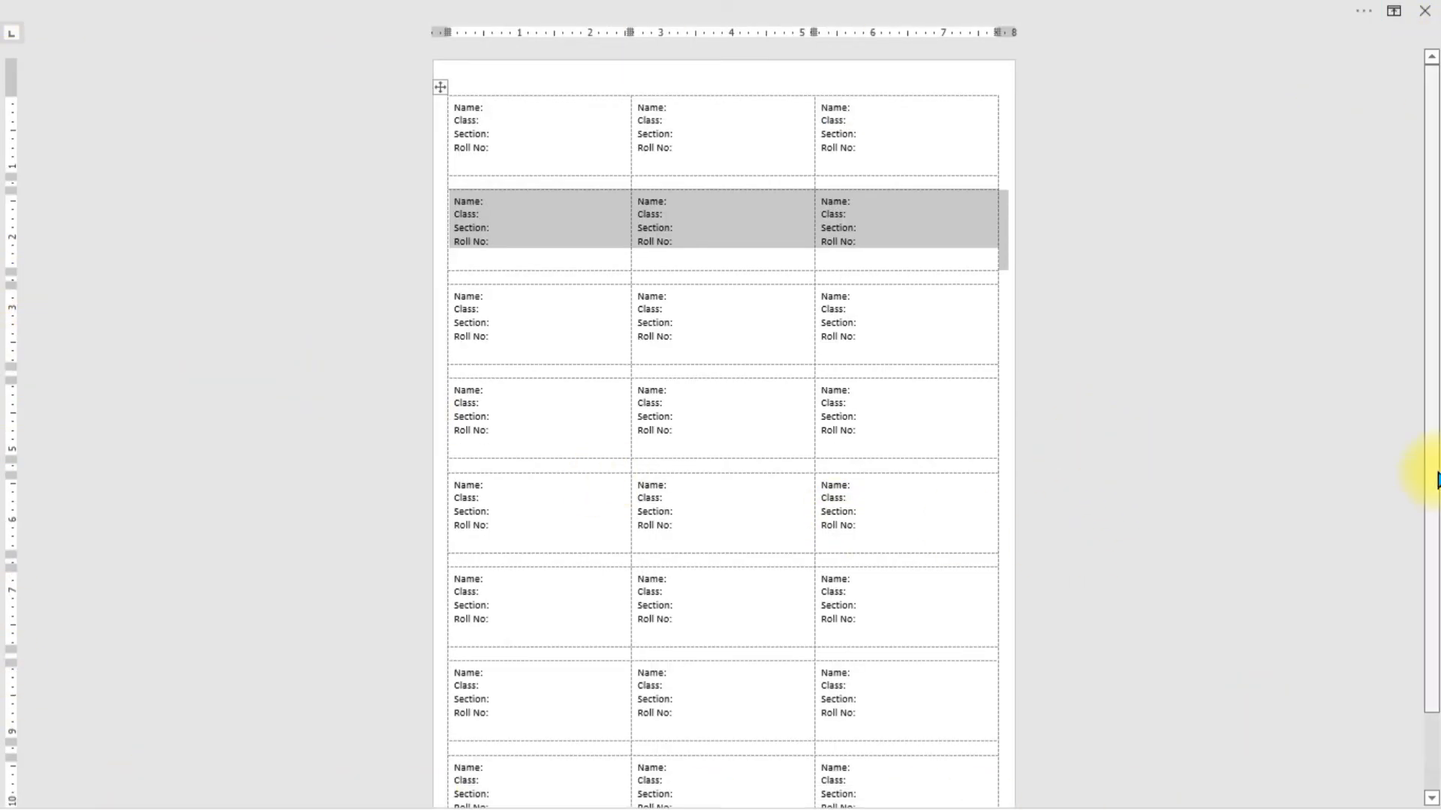
pyautogui.click(1361, 9)
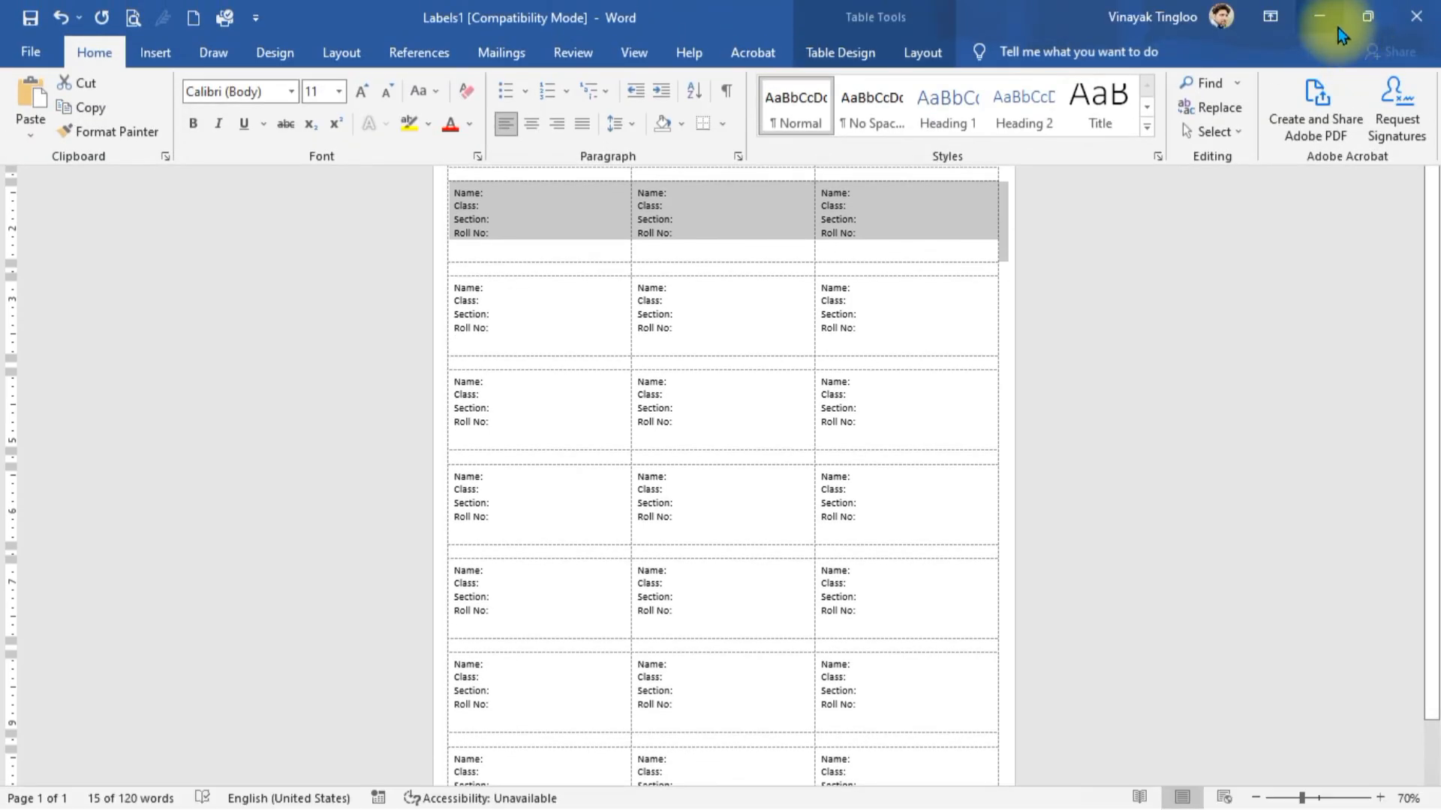
pyautogui.click(1270, 17)
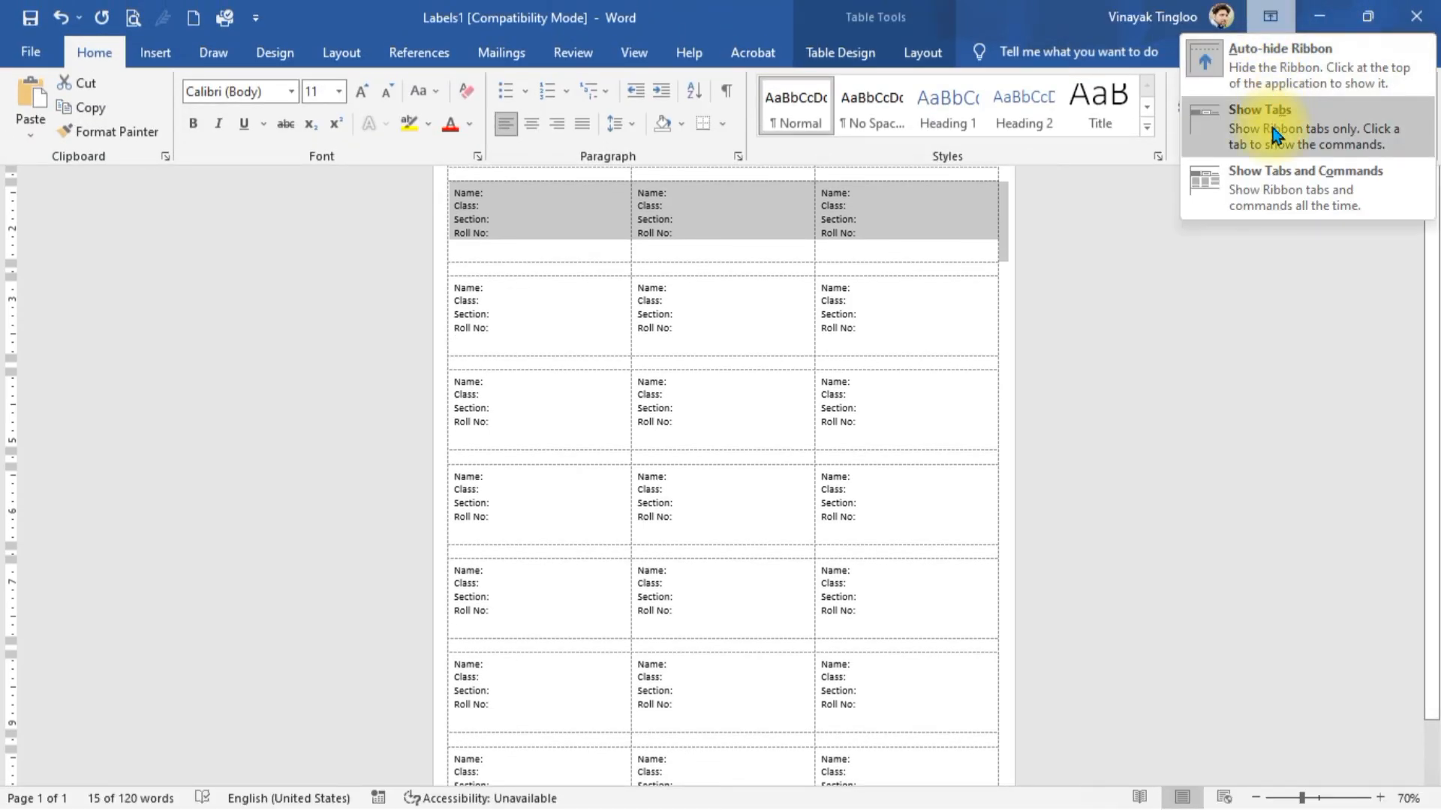
pyautogui.click(1286, 131)
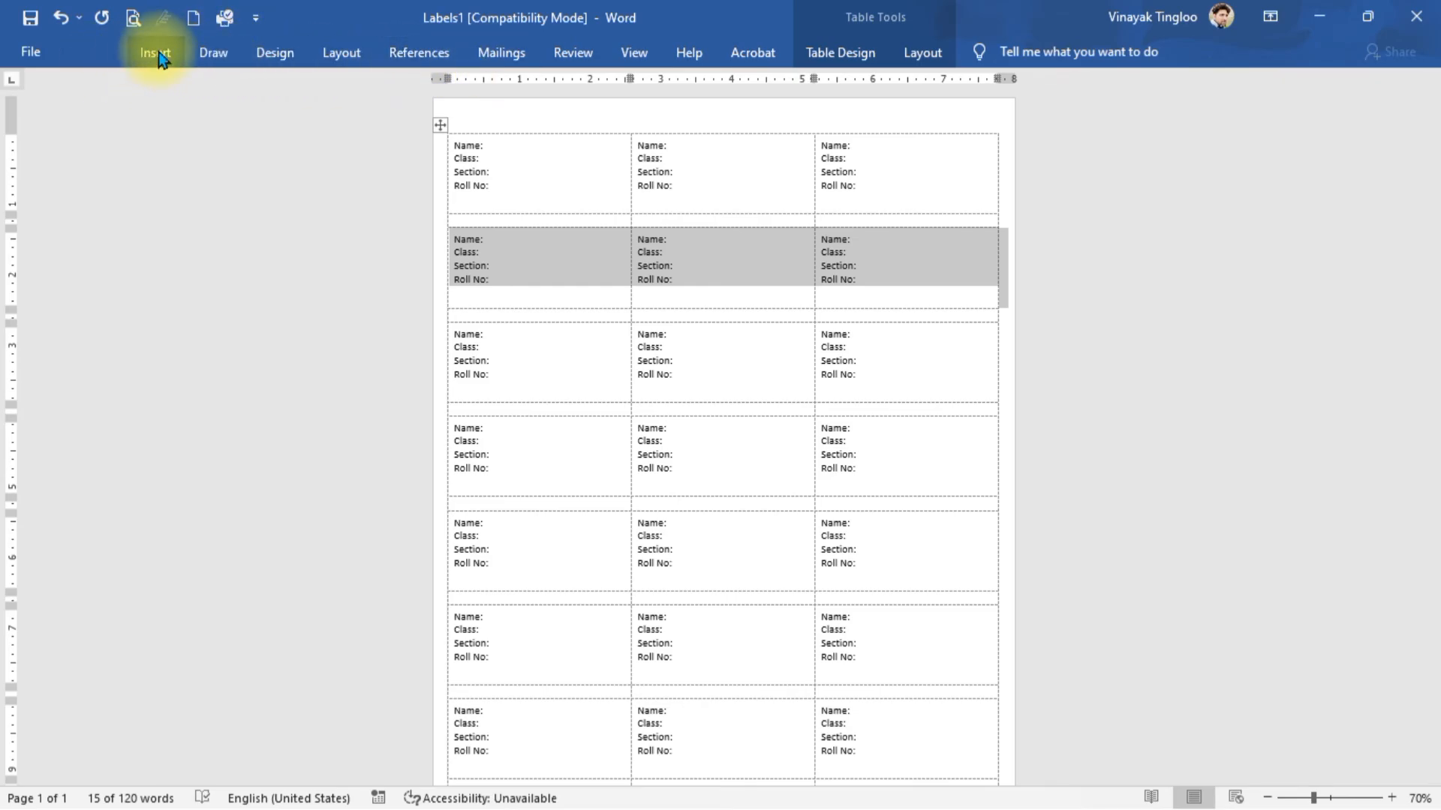
# - Set Ribbon Display Options to Show Tabs and Commands to pin the full ribbon
pyautogui.click(92, 55)
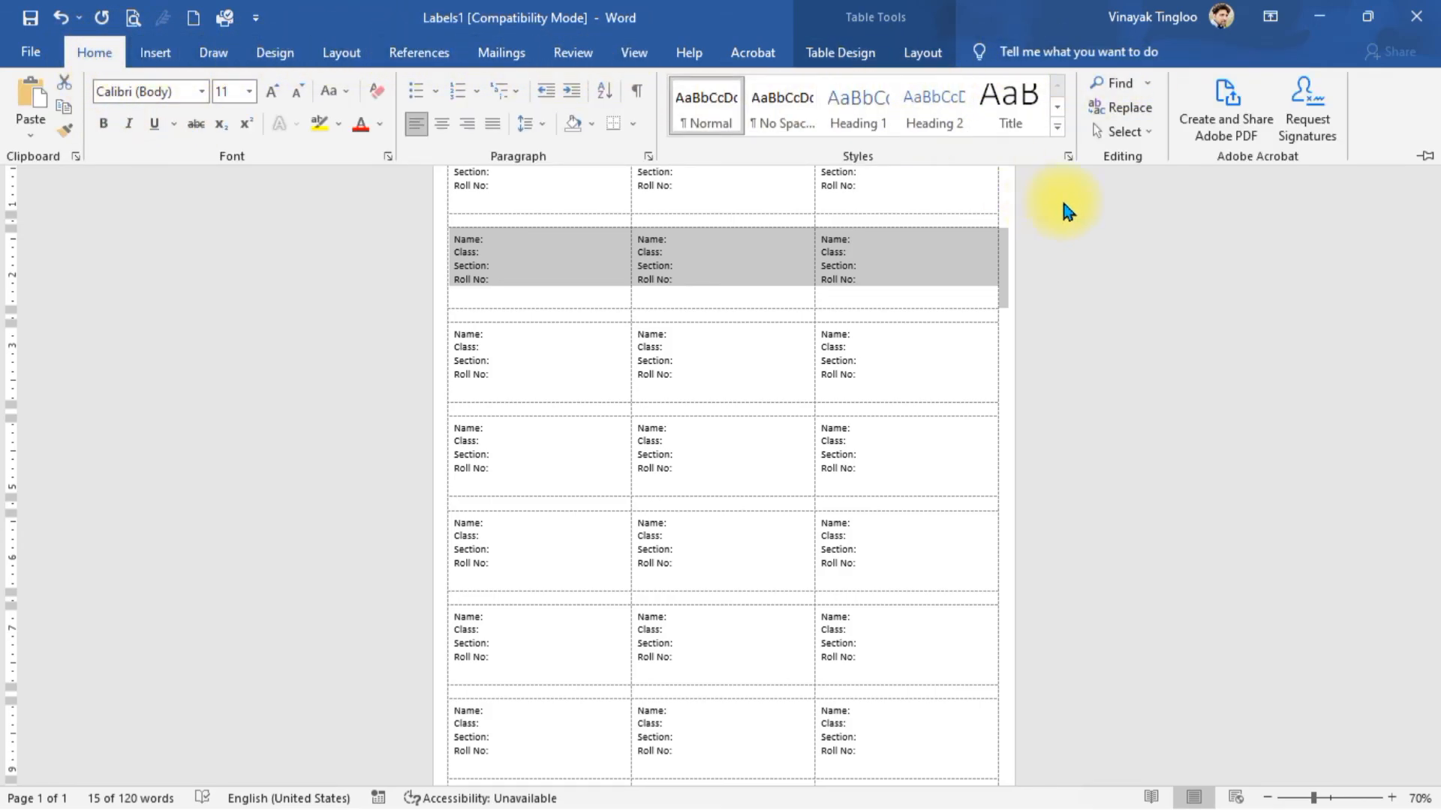
pyautogui.click(1222, 399)
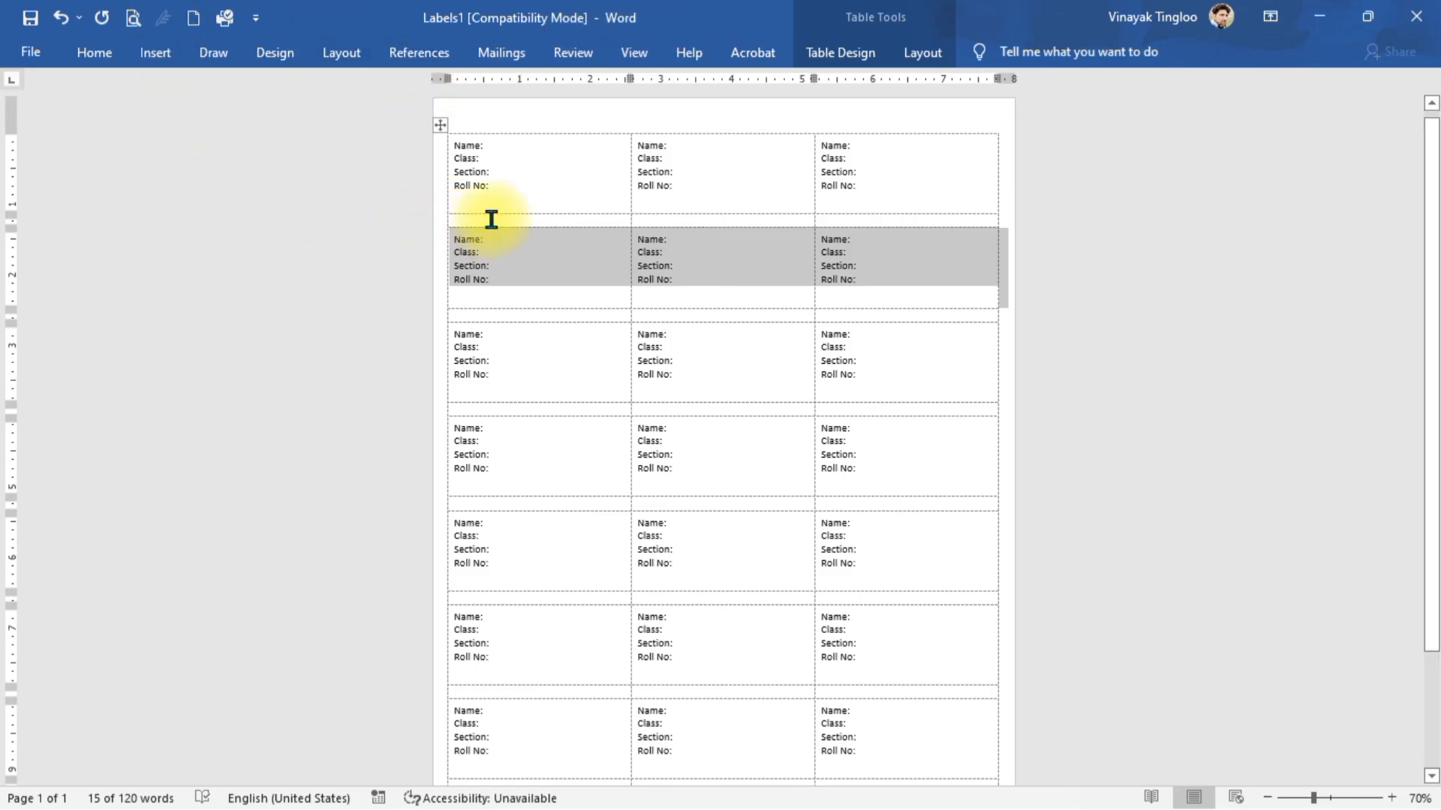
pyautogui.click(1268, 17)
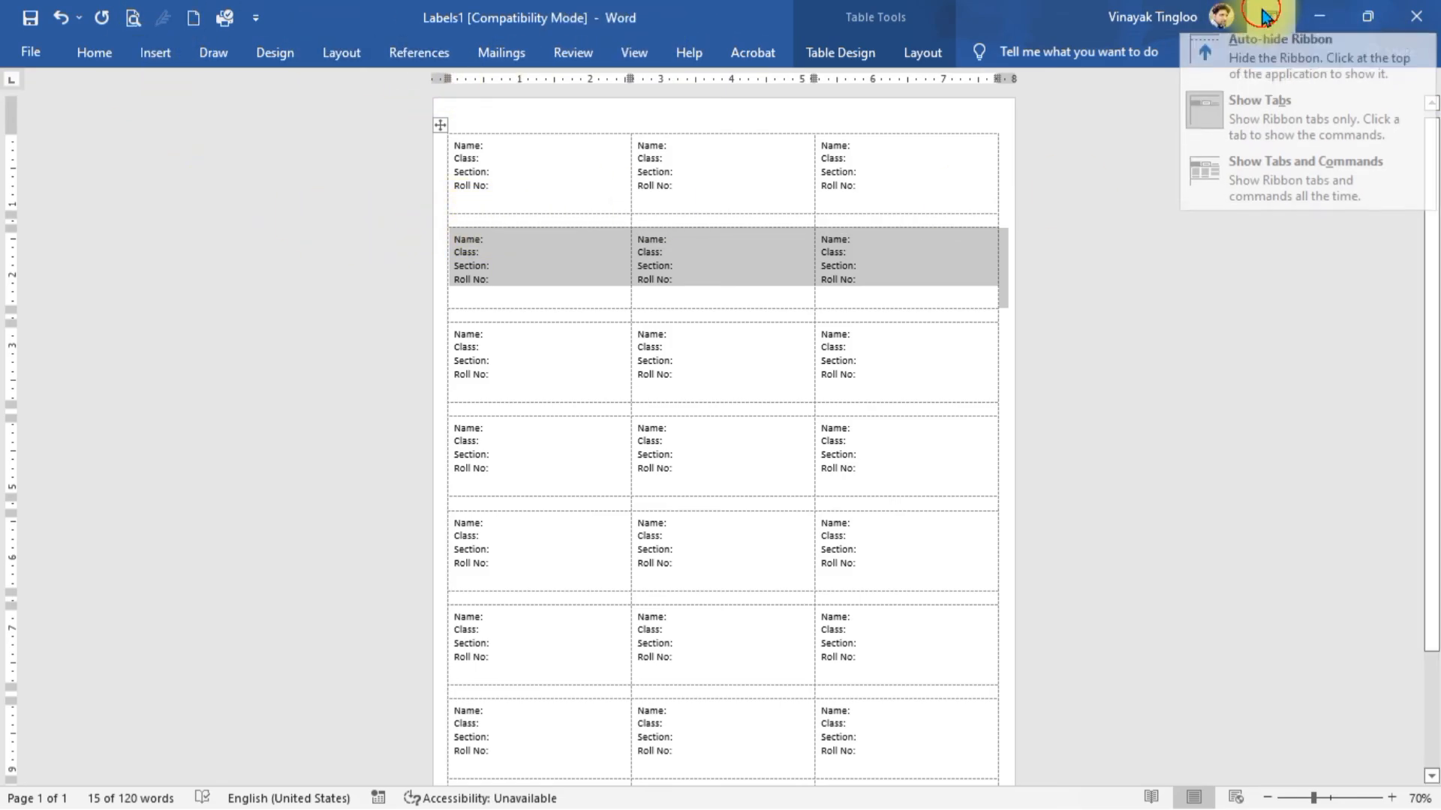
pyautogui.click(1342, 196)
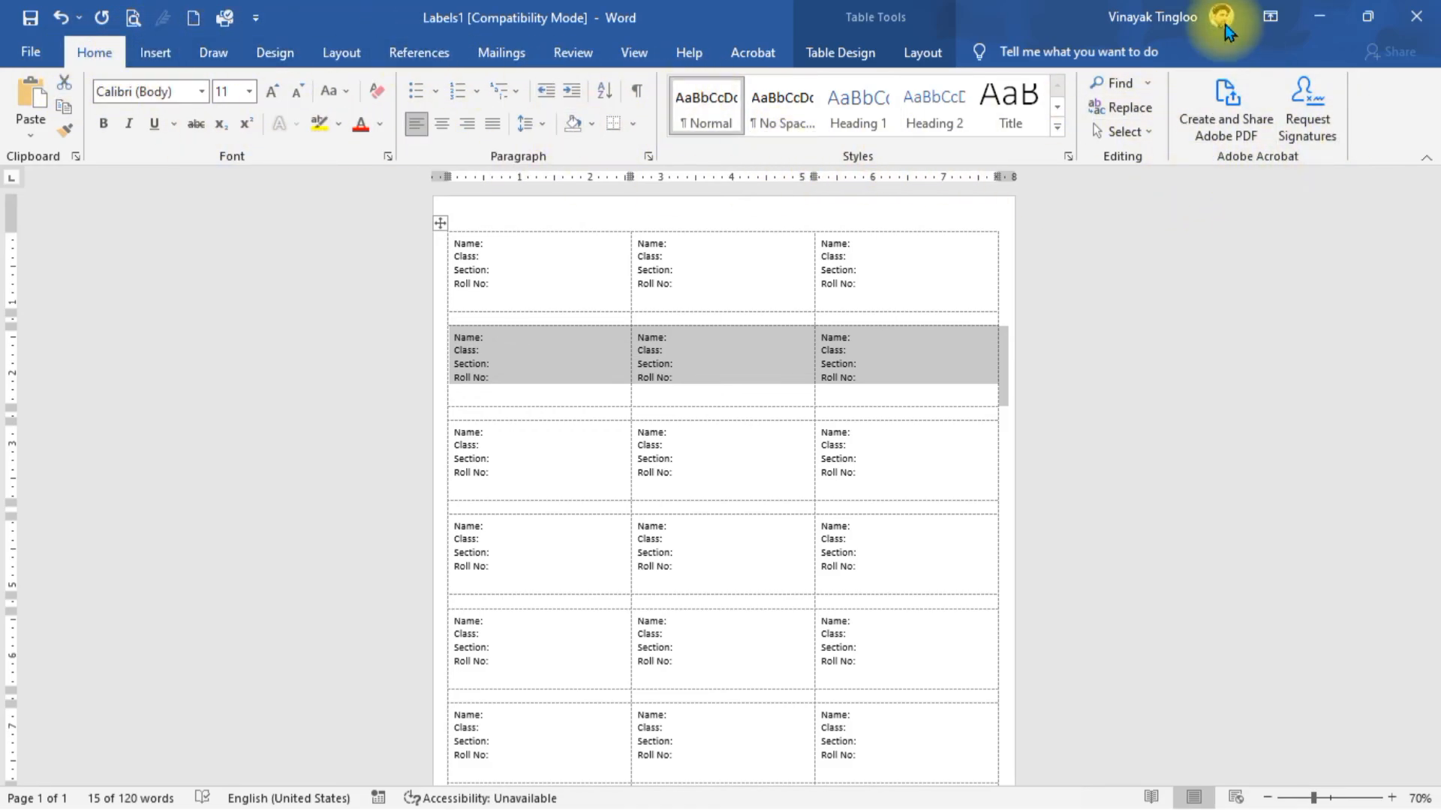
pyautogui.click(1159, 336)
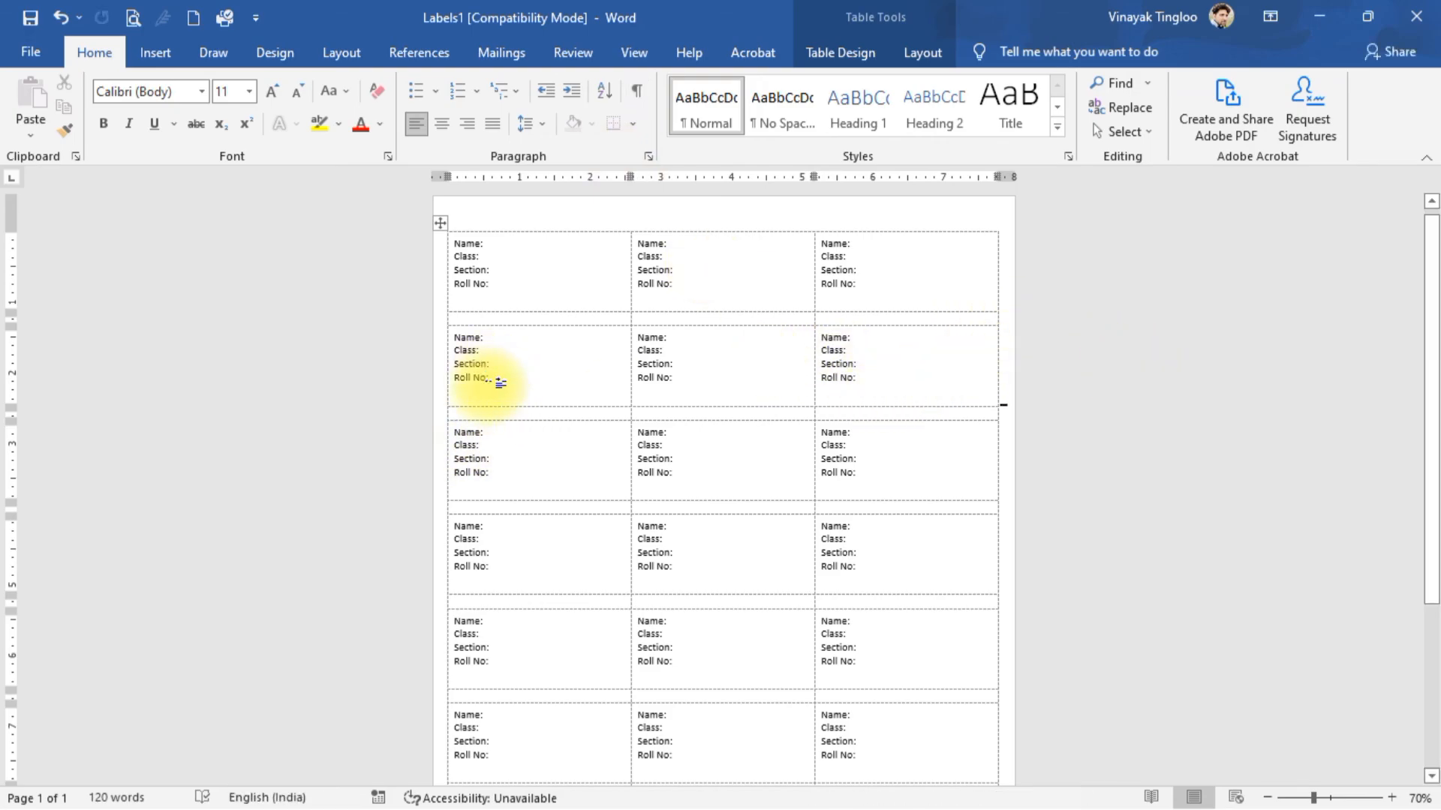
# - Select the whole label table and apply Align Center Left from Table Tools Layout
pyautogui.scroll(-2, 523, 412)
pyautogui.scroll(1, 524, 398)
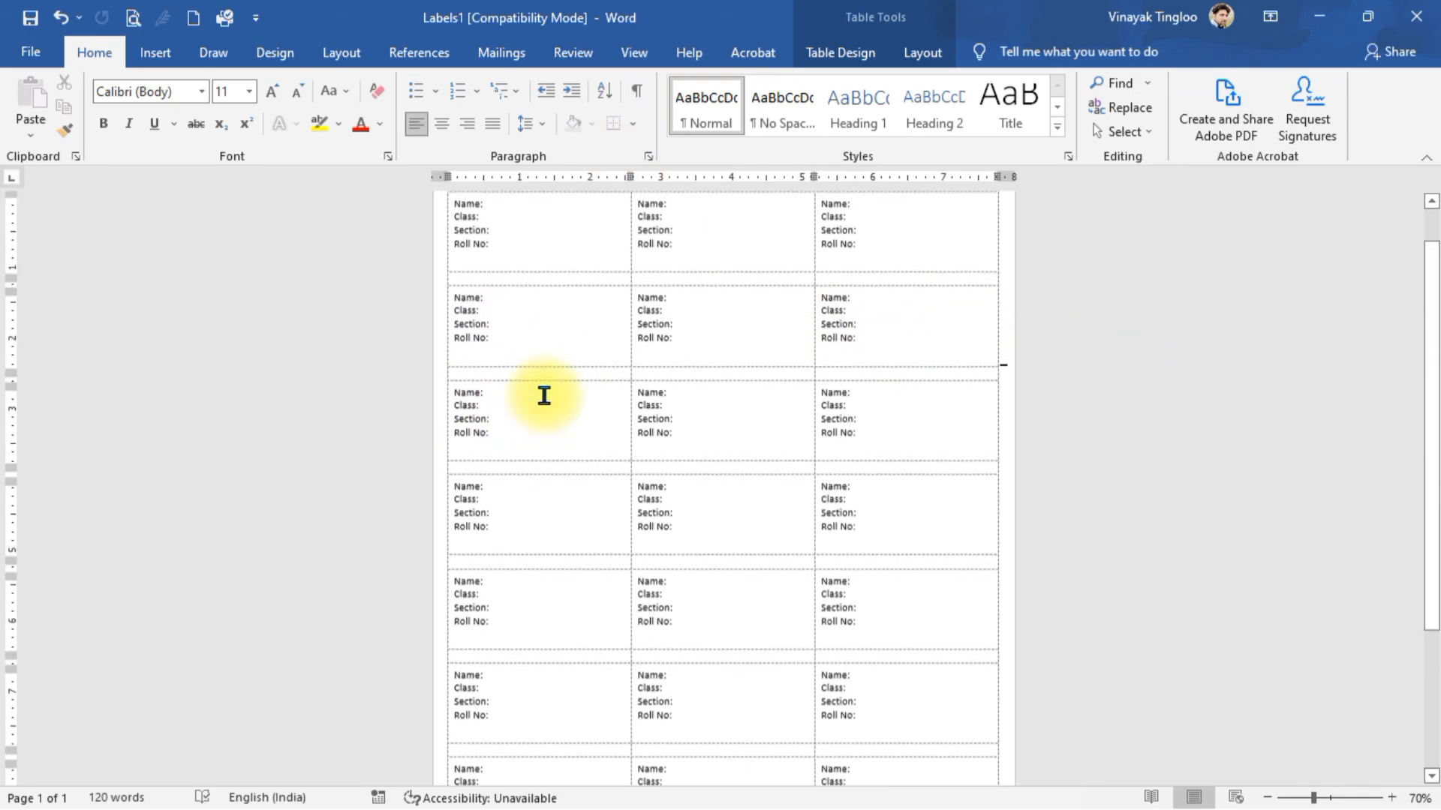
pyautogui.click(553, 252)
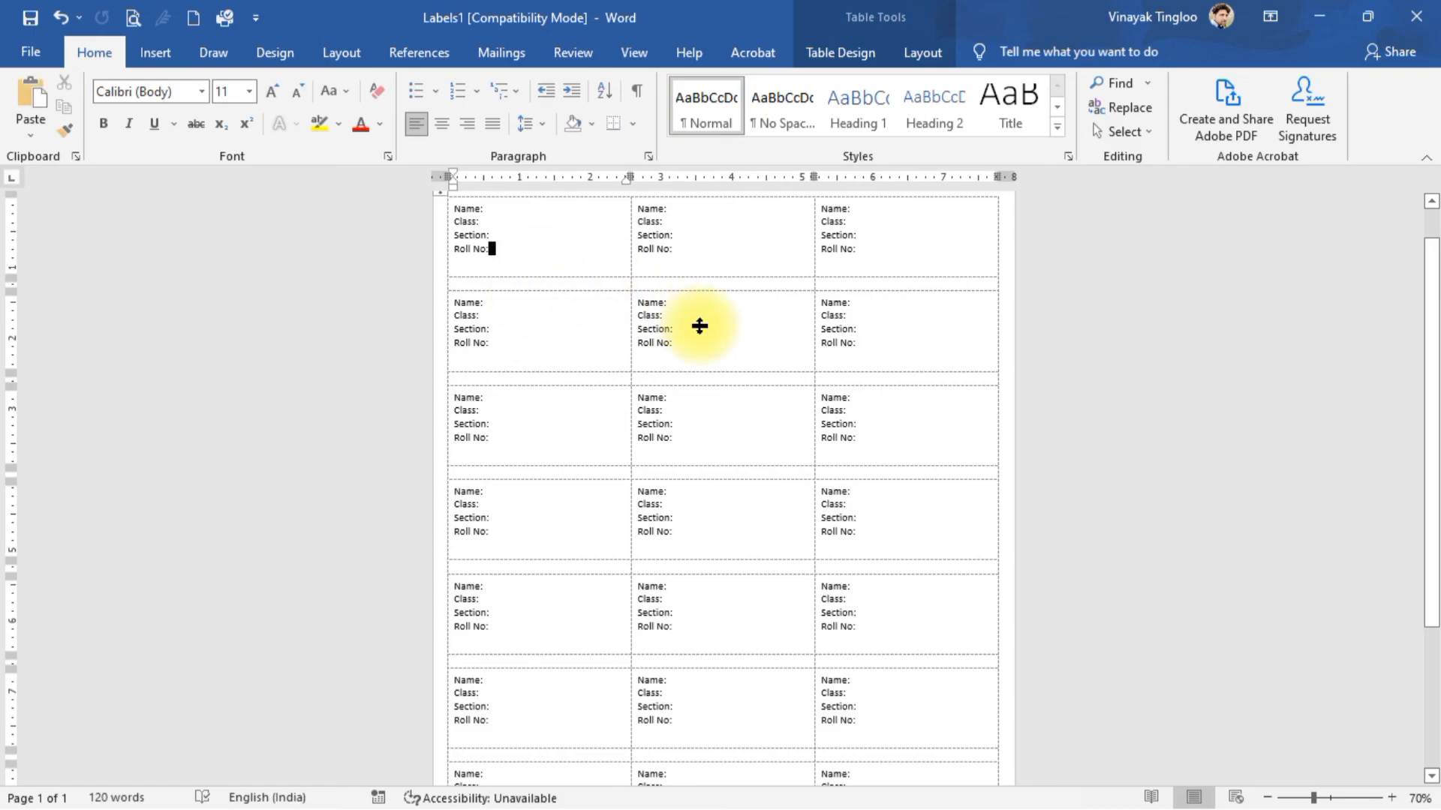
pyautogui.scroll(1, 649, 338)
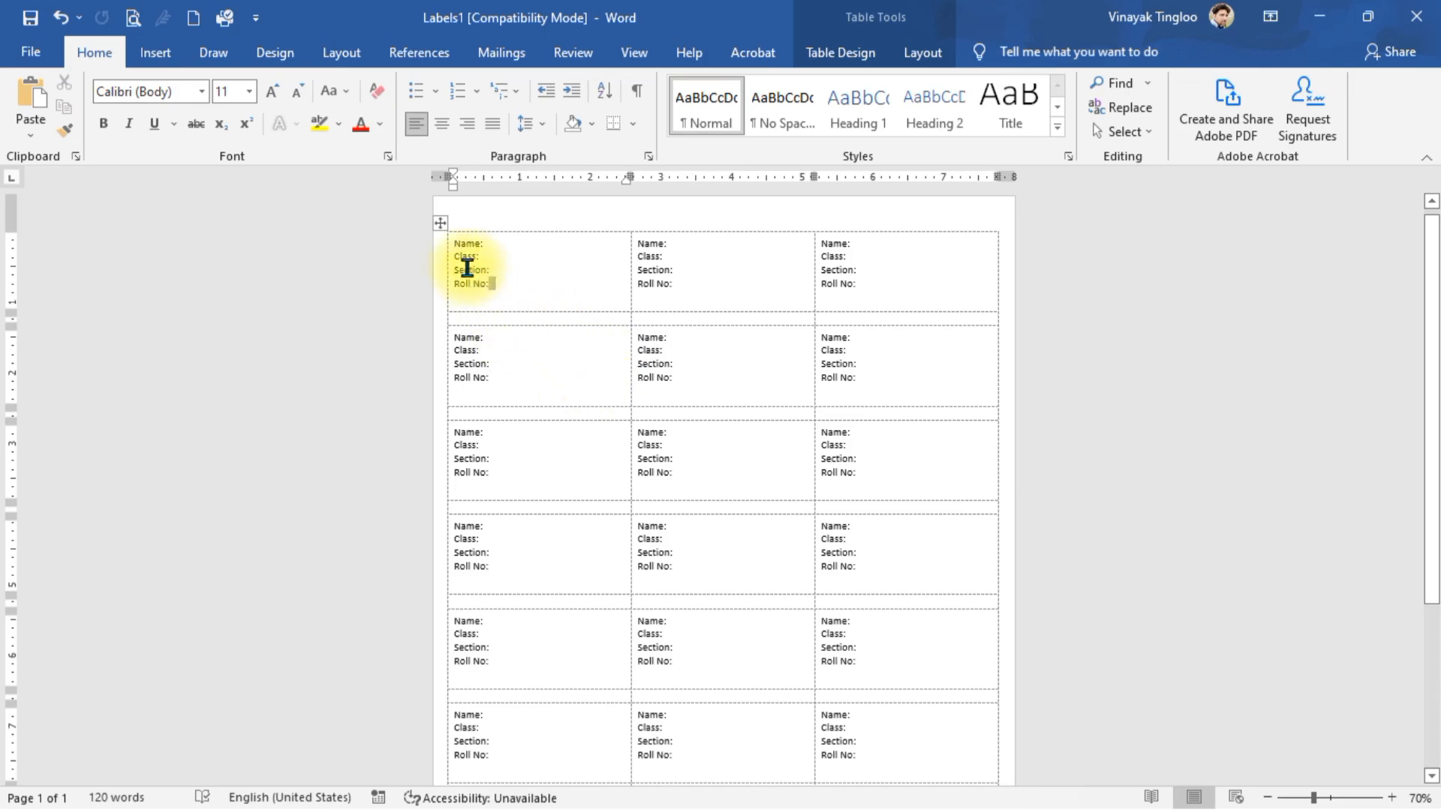
pyautogui.click(439, 229)
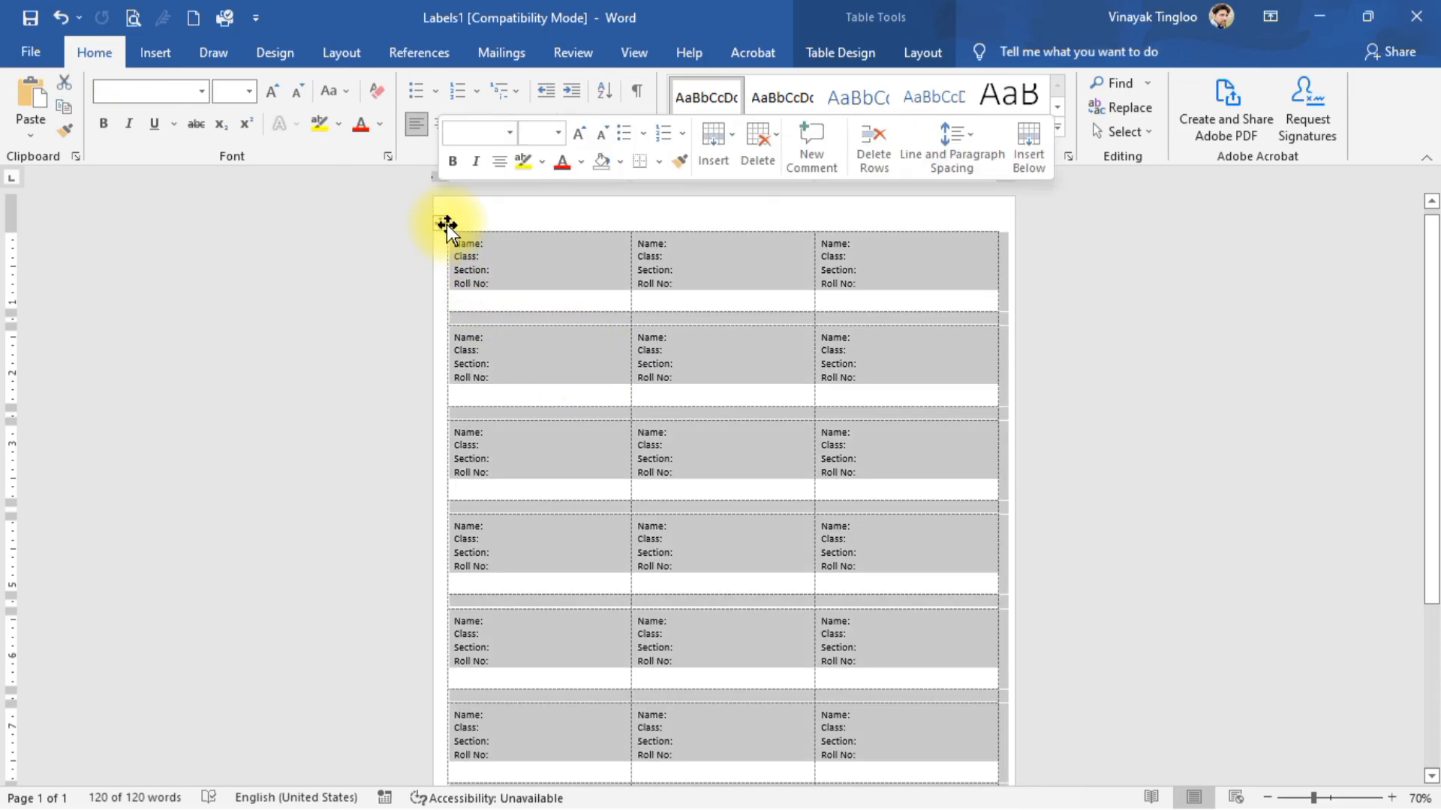
pyautogui.click(924, 52)
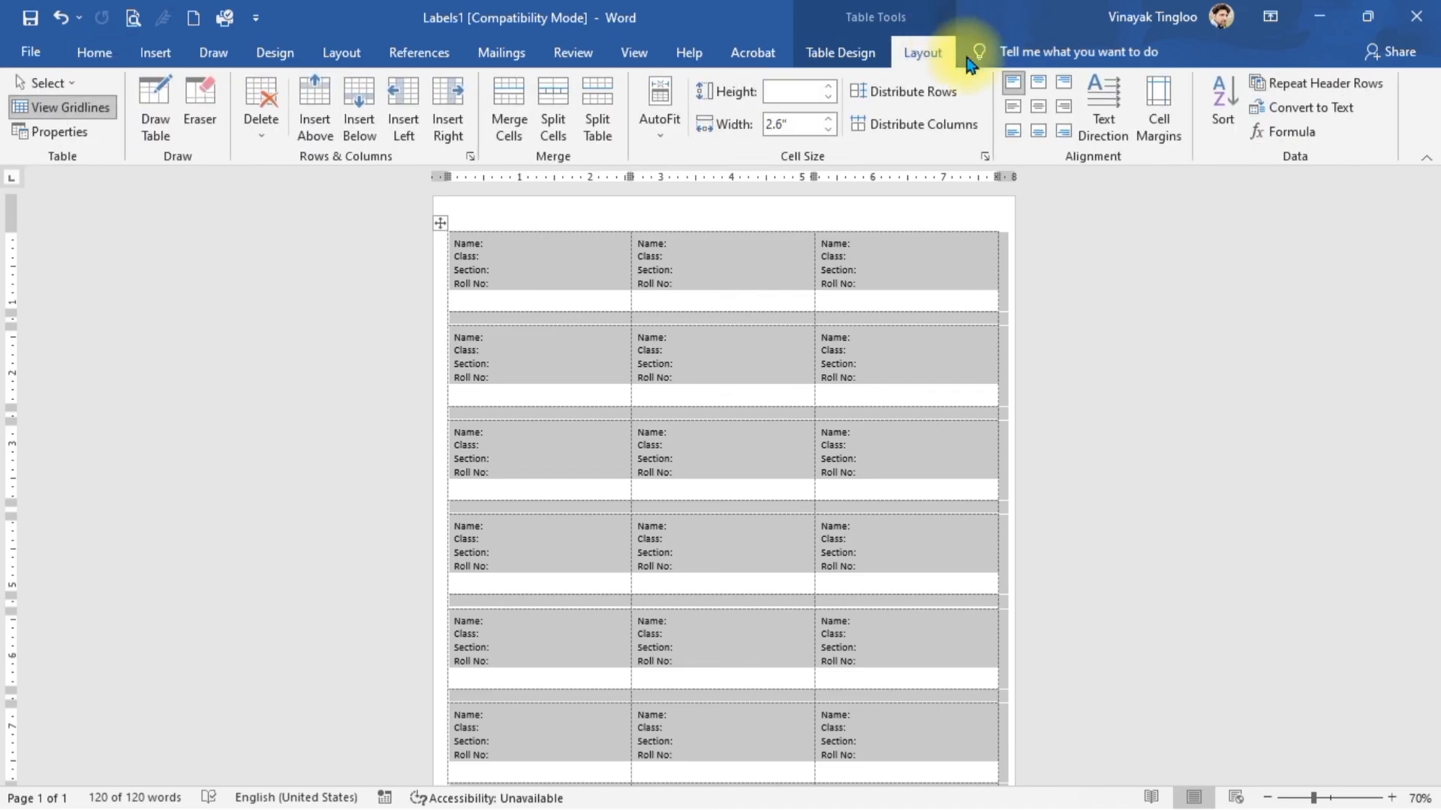
pyautogui.click(1012, 113)
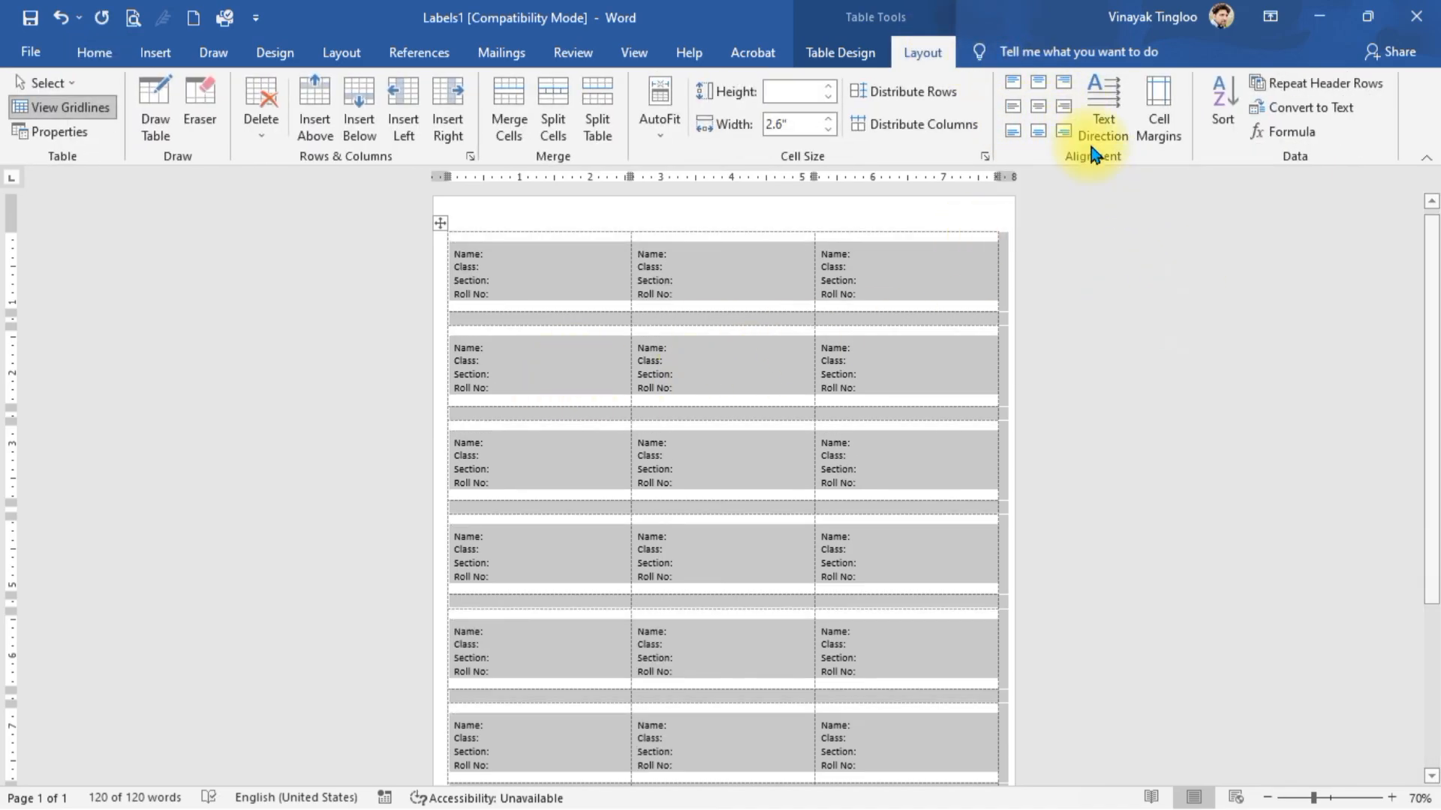
pyautogui.click(1041, 108)
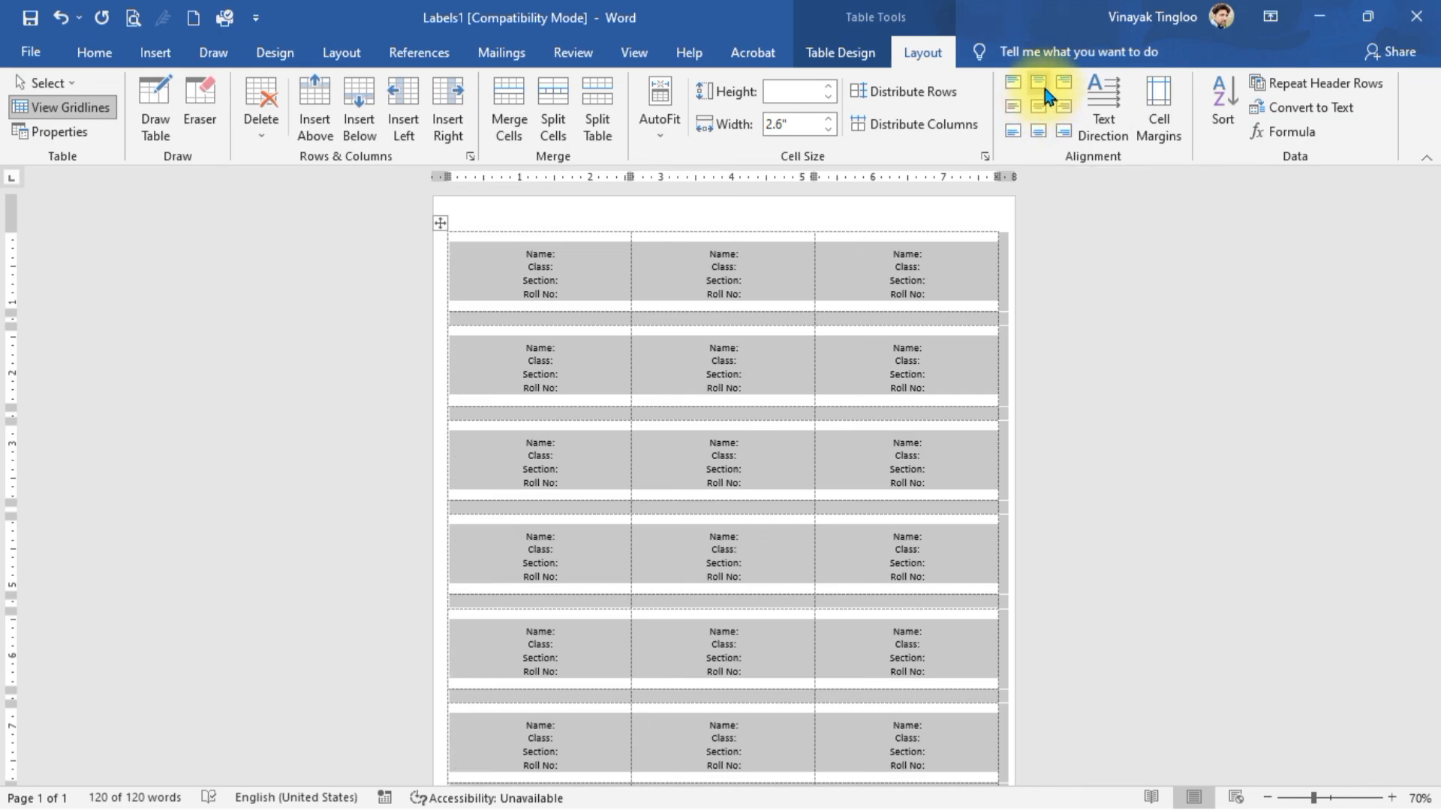
pyautogui.click(1016, 85)
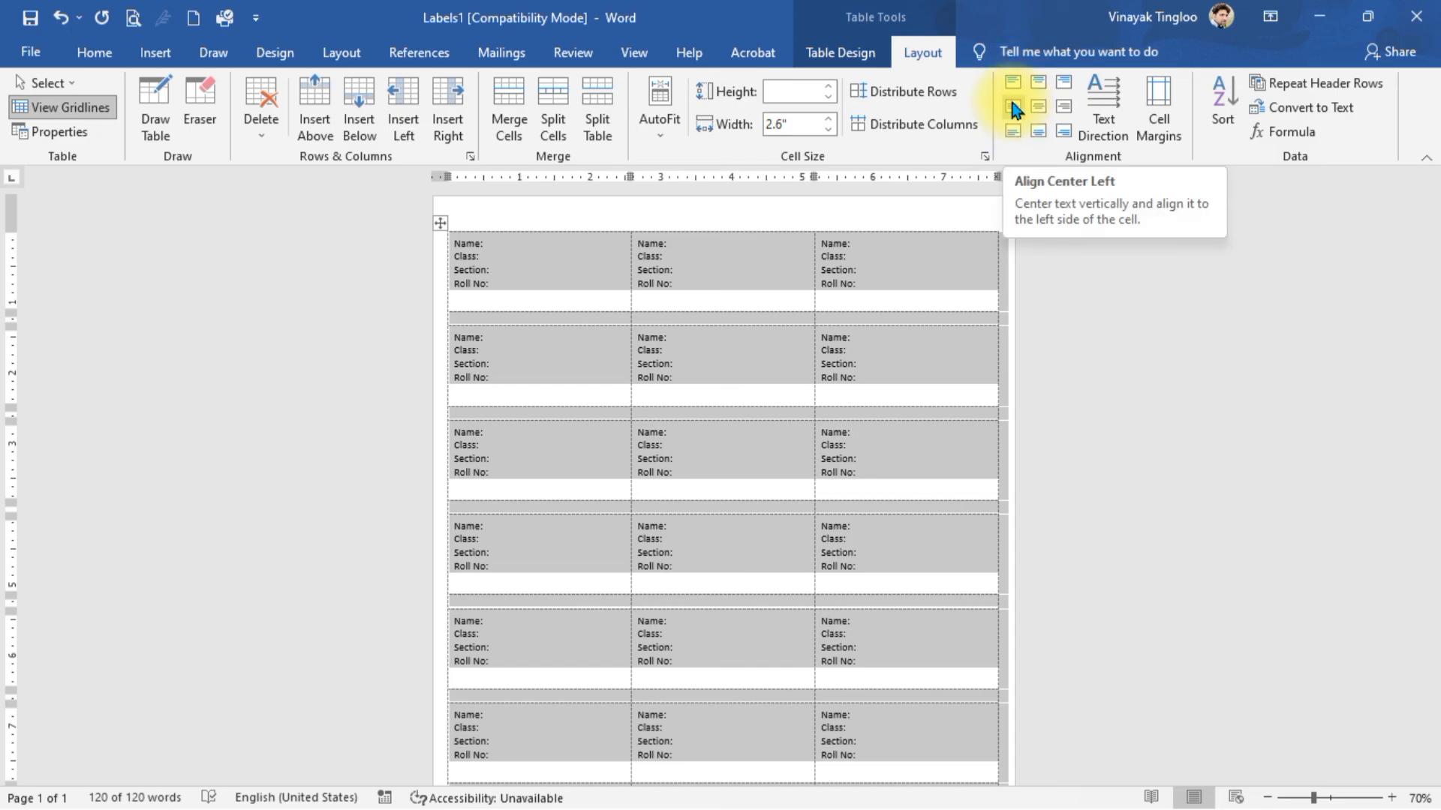
pyautogui.click(1015, 109)
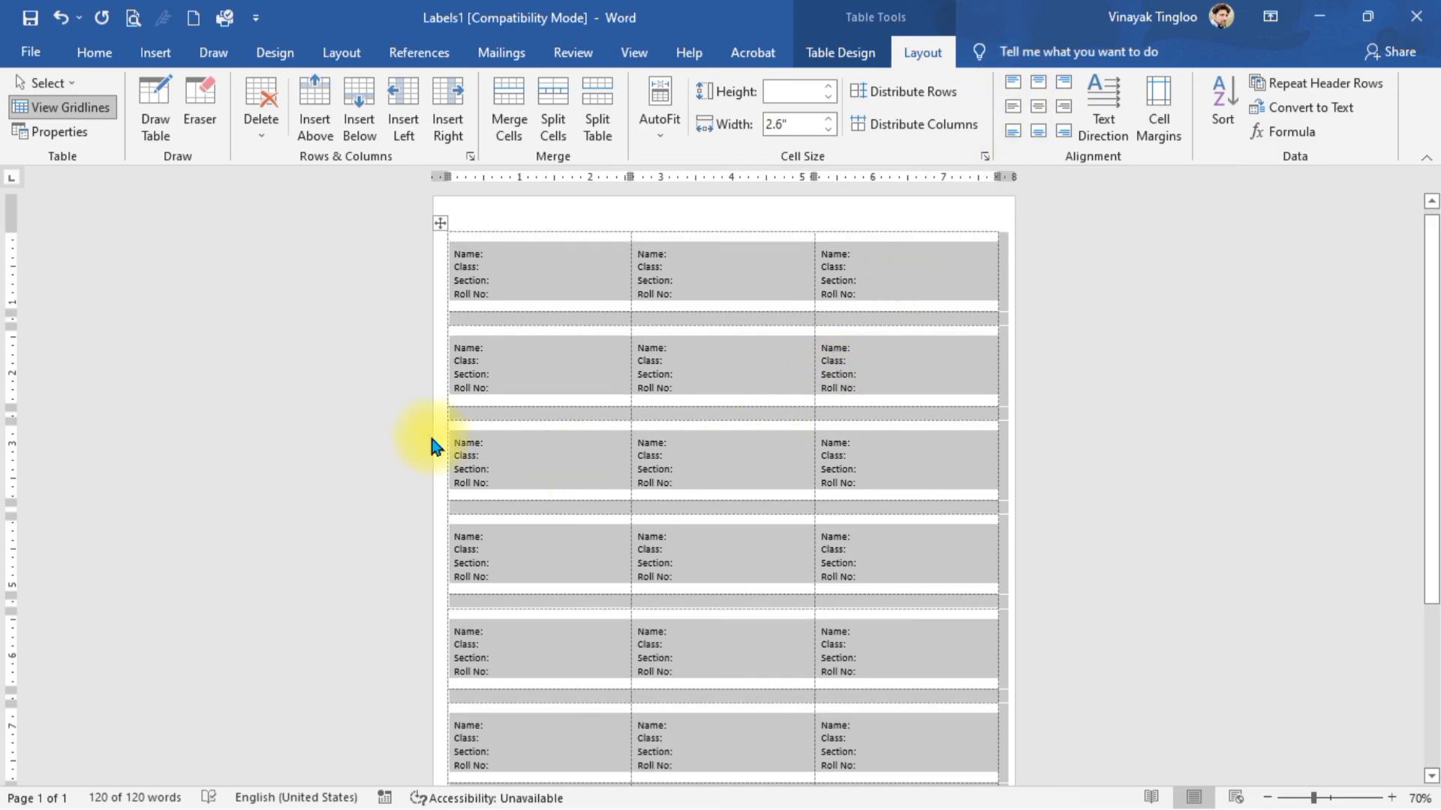
# - Make all label text bold, size 16, red, with yellow highlight
pyautogui.click(94, 52)
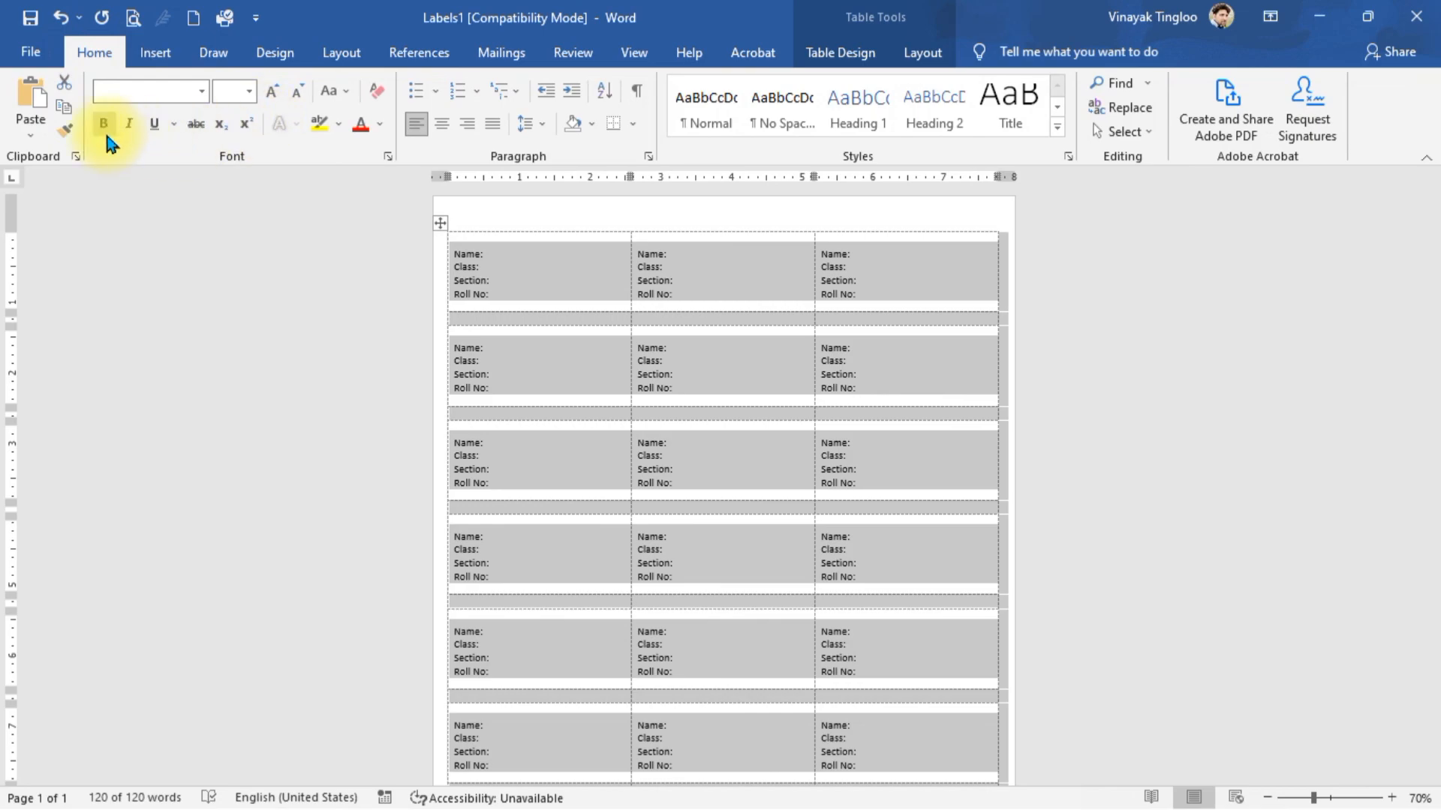
pyautogui.click(274, 92)
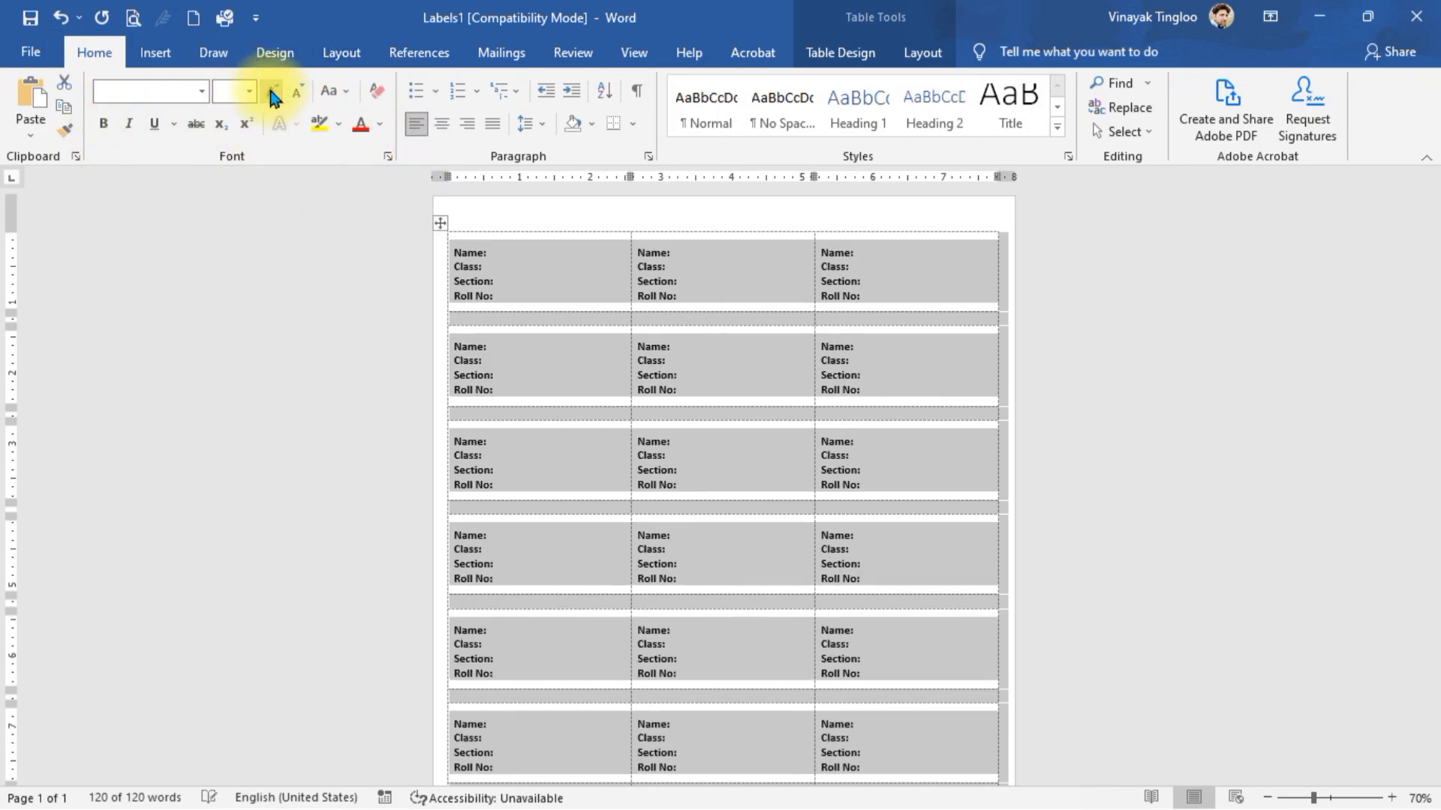
pyautogui.click(273, 92)
pyautogui.click(274, 92)
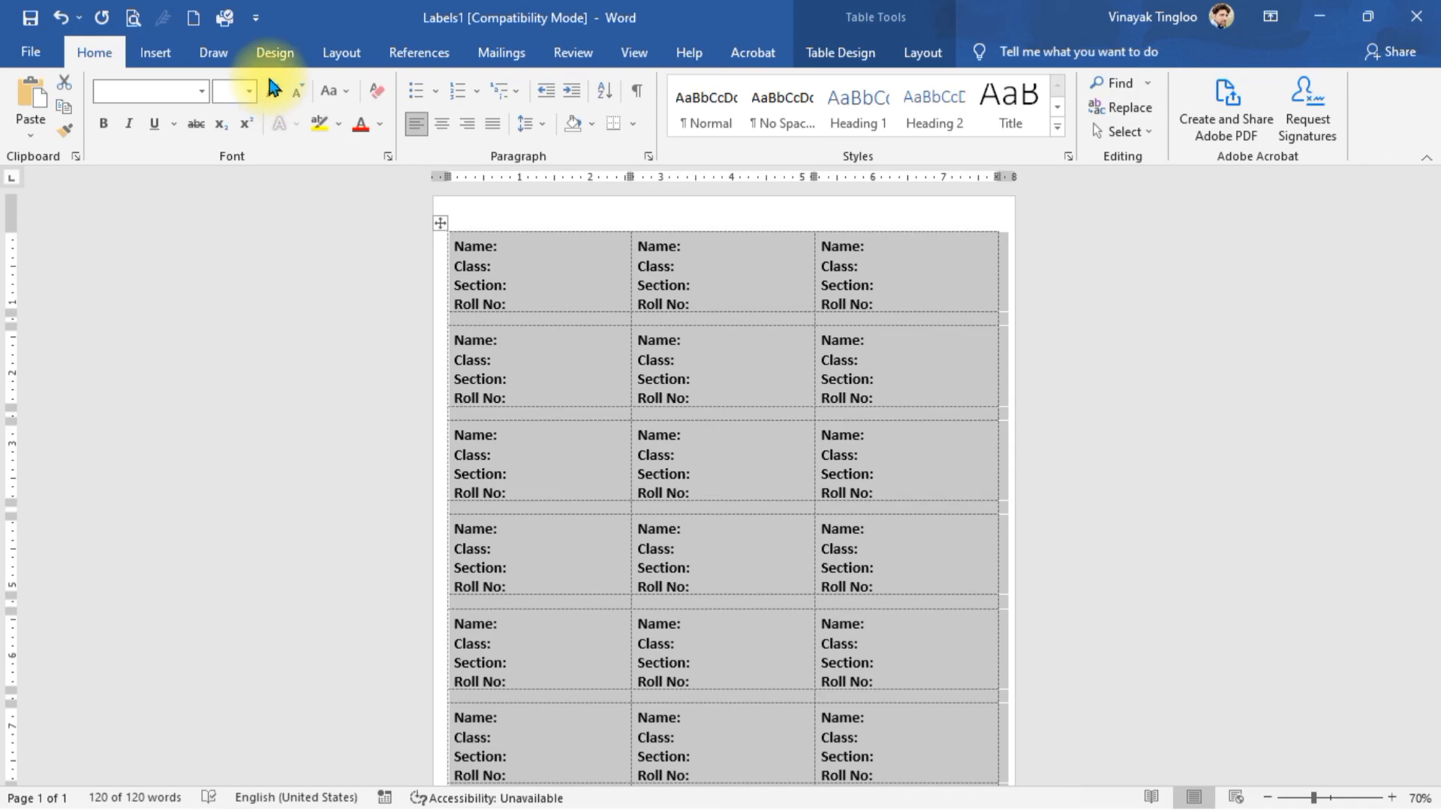
pyautogui.click(362, 125)
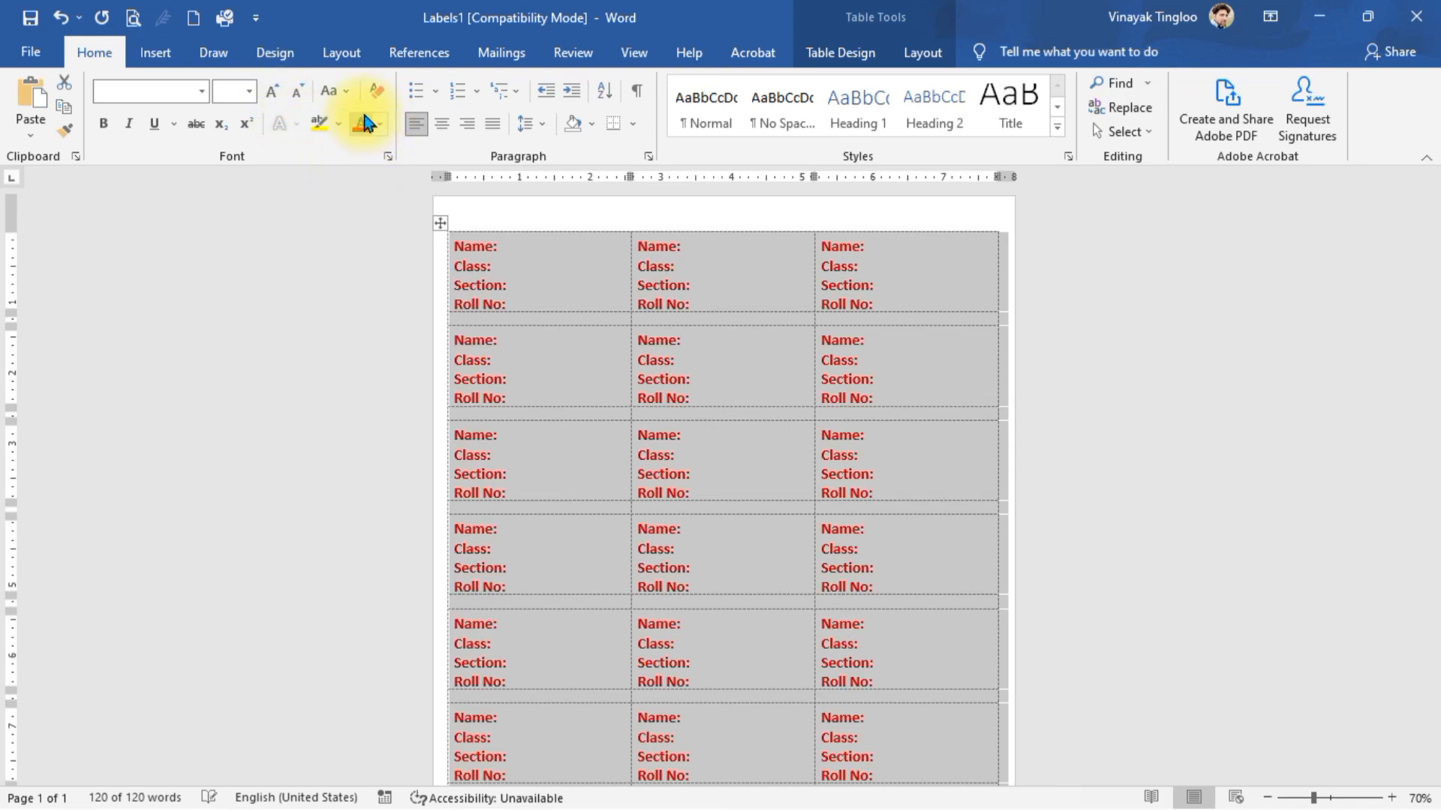
pyautogui.click(318, 122)
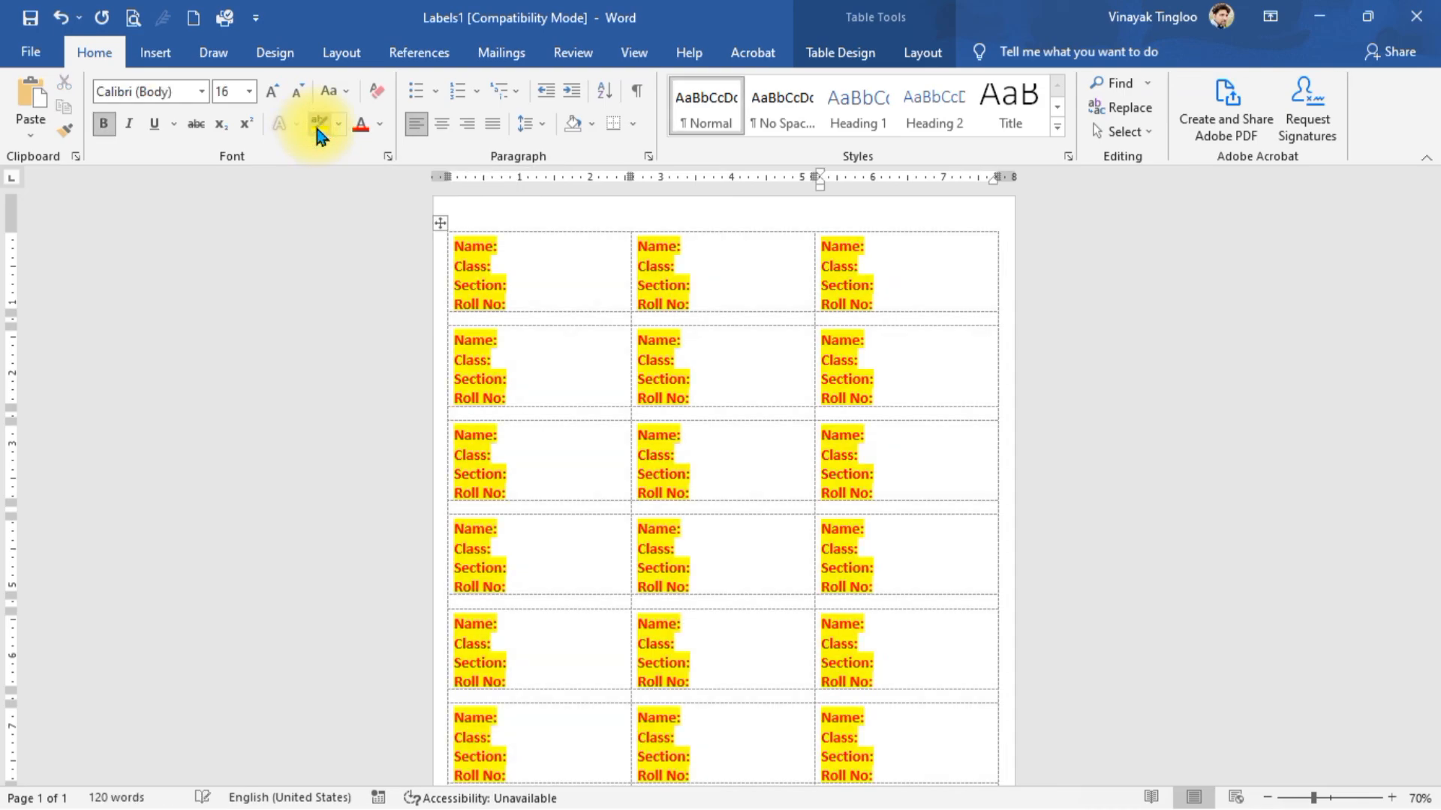
# - Reselect the whole label table and make its text underlined and italic
pyautogui.click(153, 131)
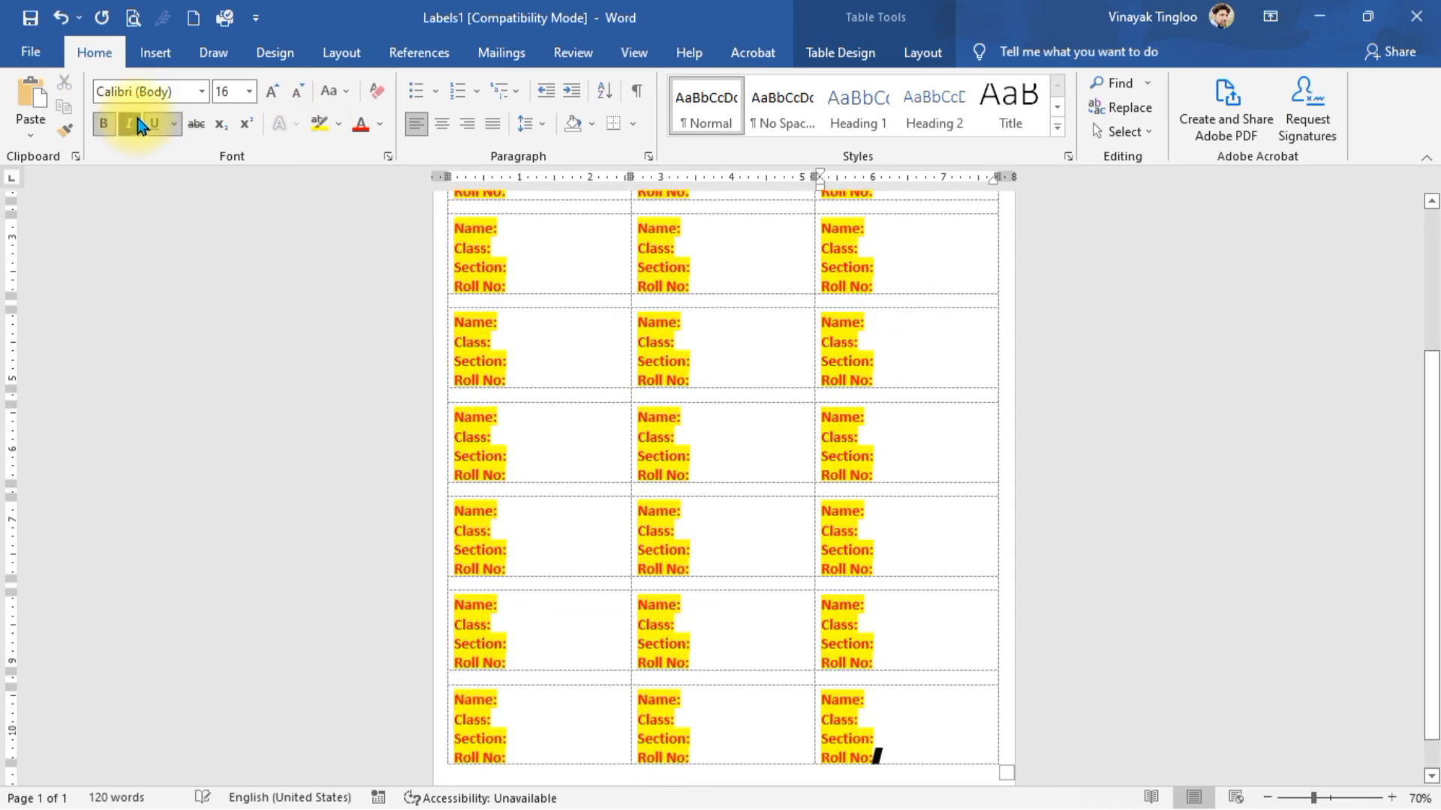
pyautogui.click(820, 525)
pyautogui.scroll(5, 807, 492)
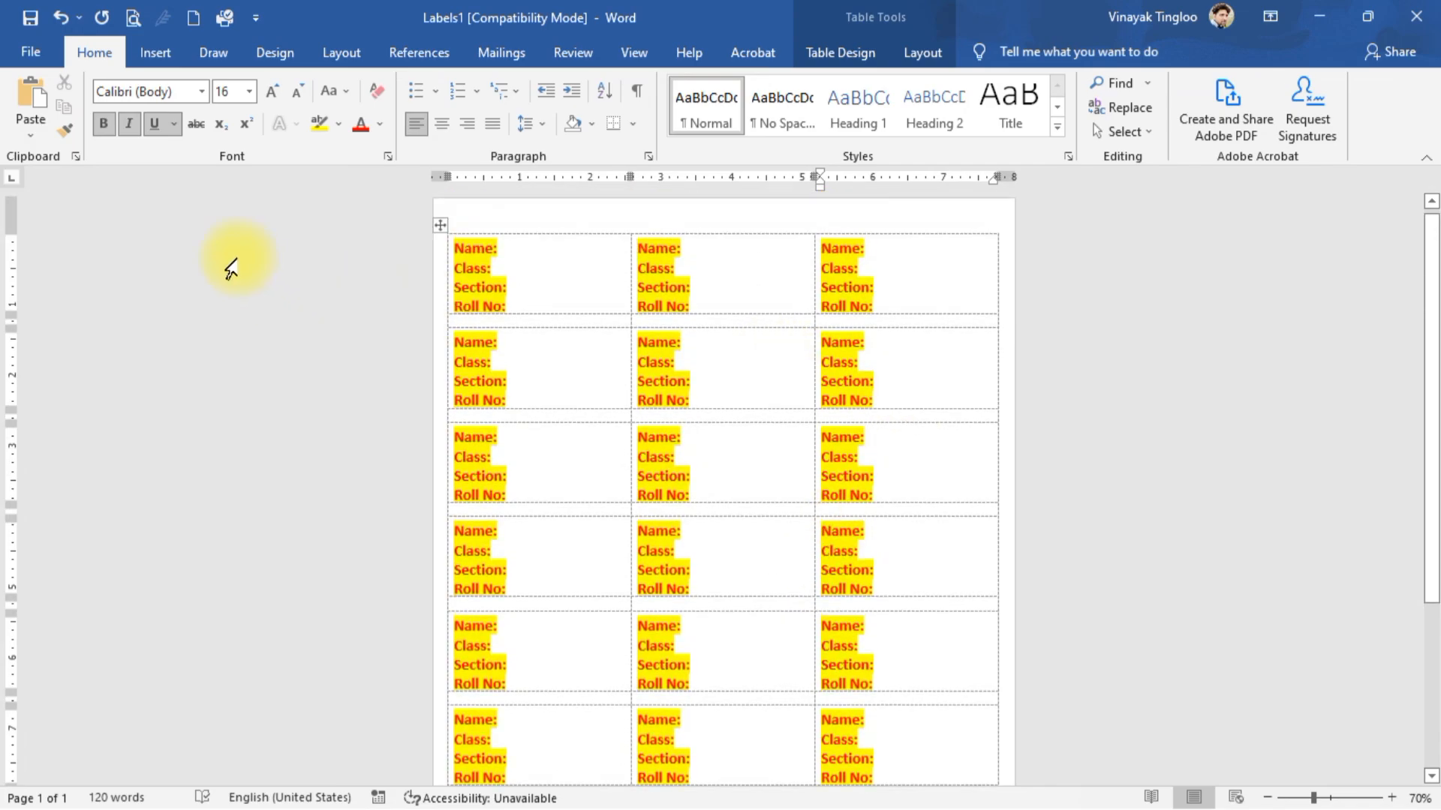
pyautogui.click(155, 126)
pyautogui.scroll(1, 762, 466)
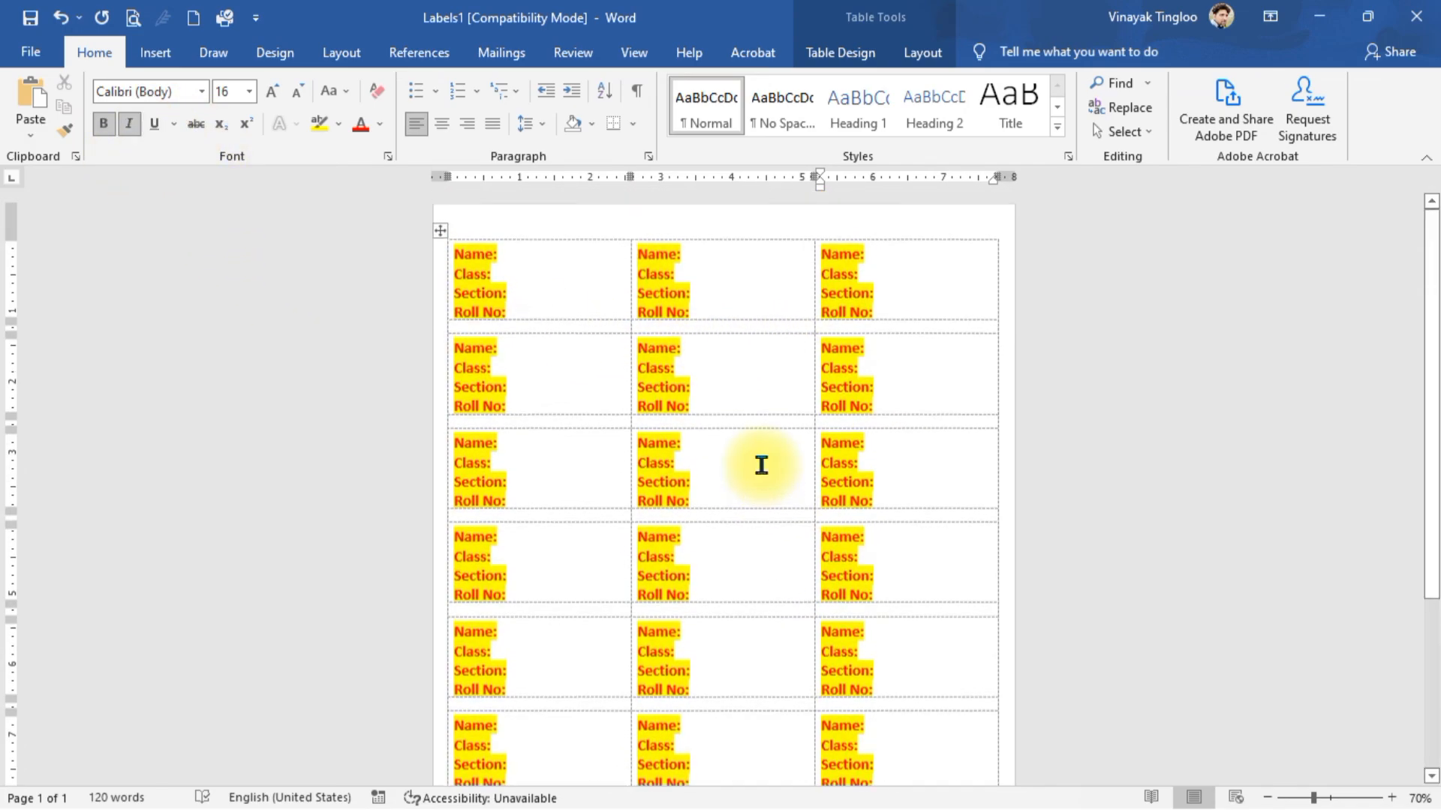
pyautogui.click(440, 235)
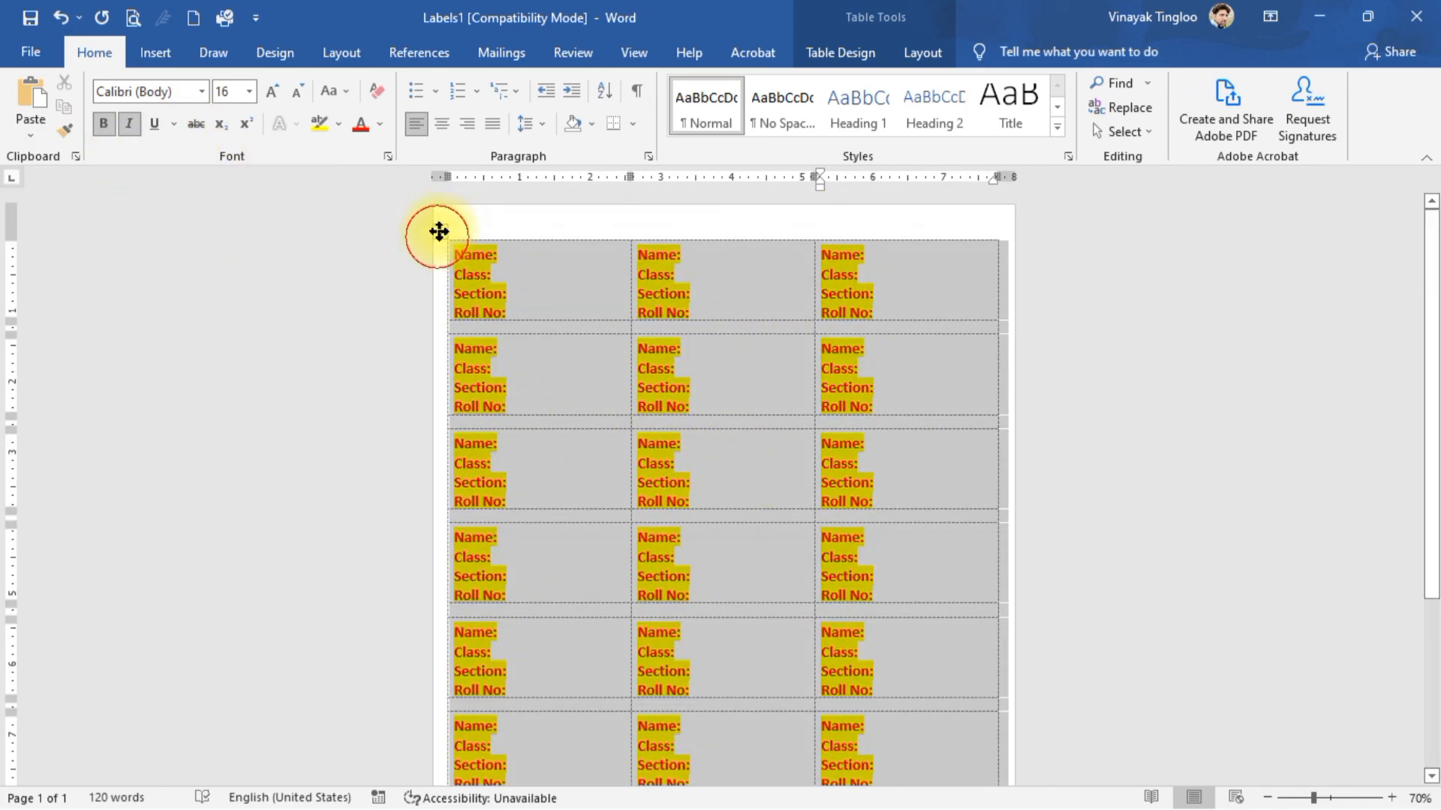
pyautogui.click(154, 124)
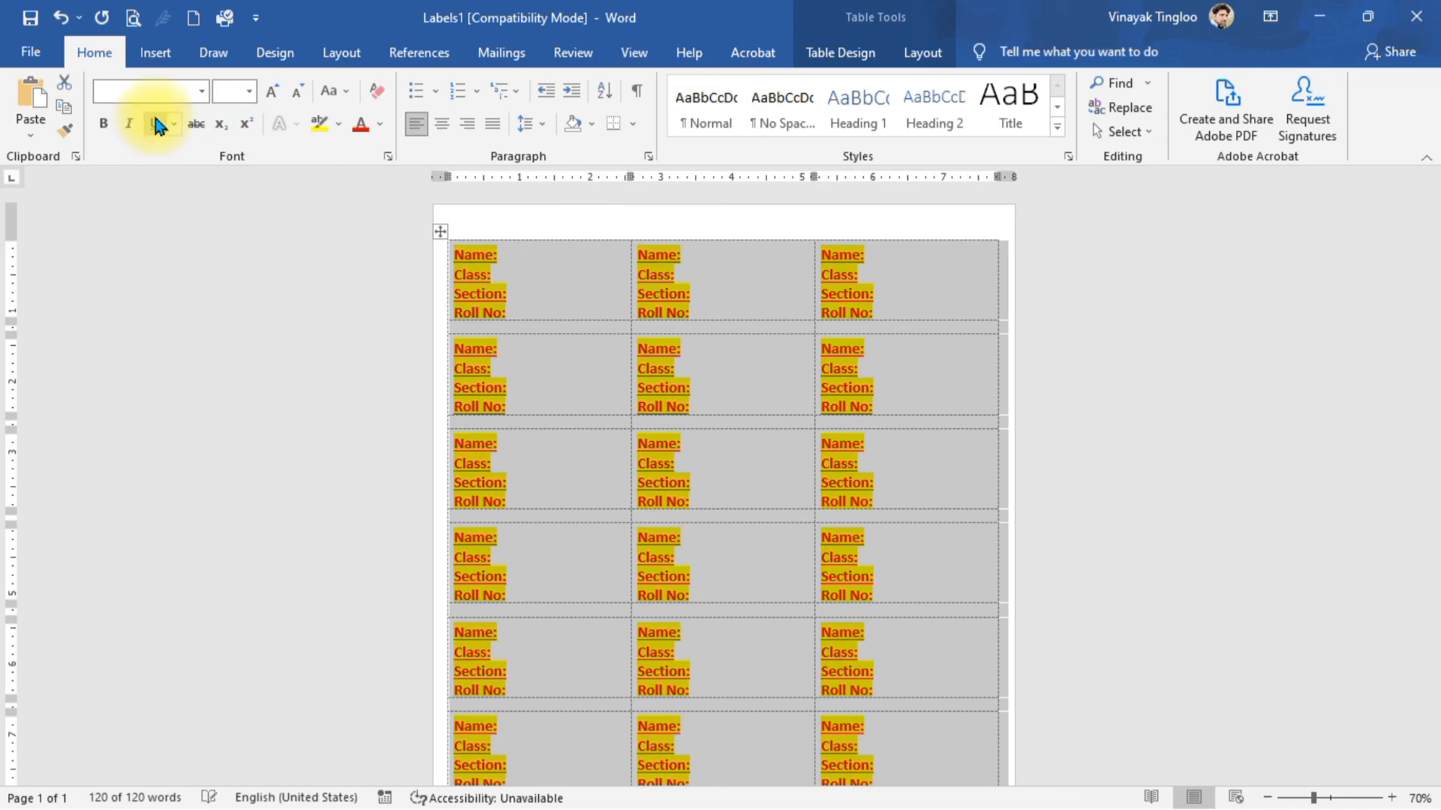
pyautogui.click(129, 125)
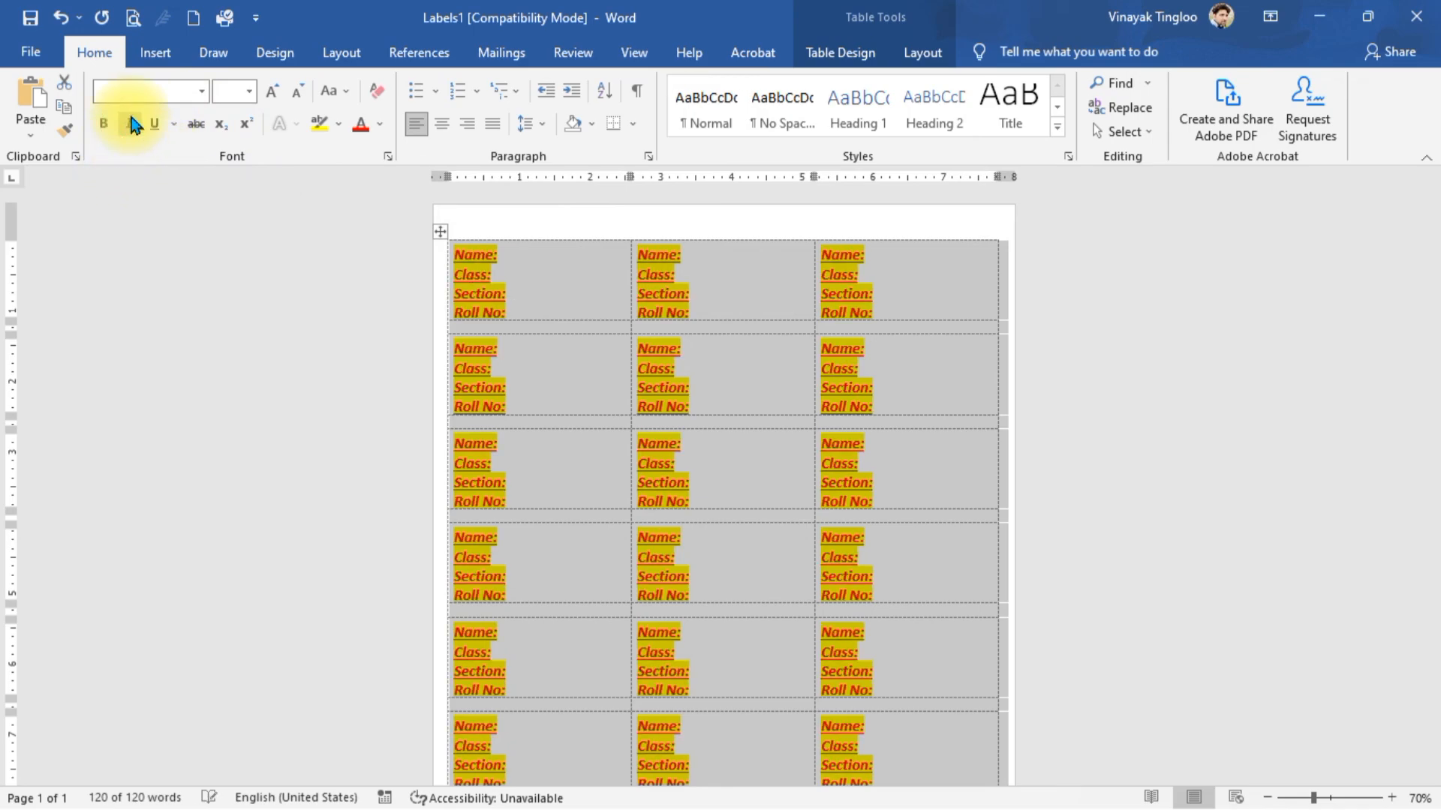